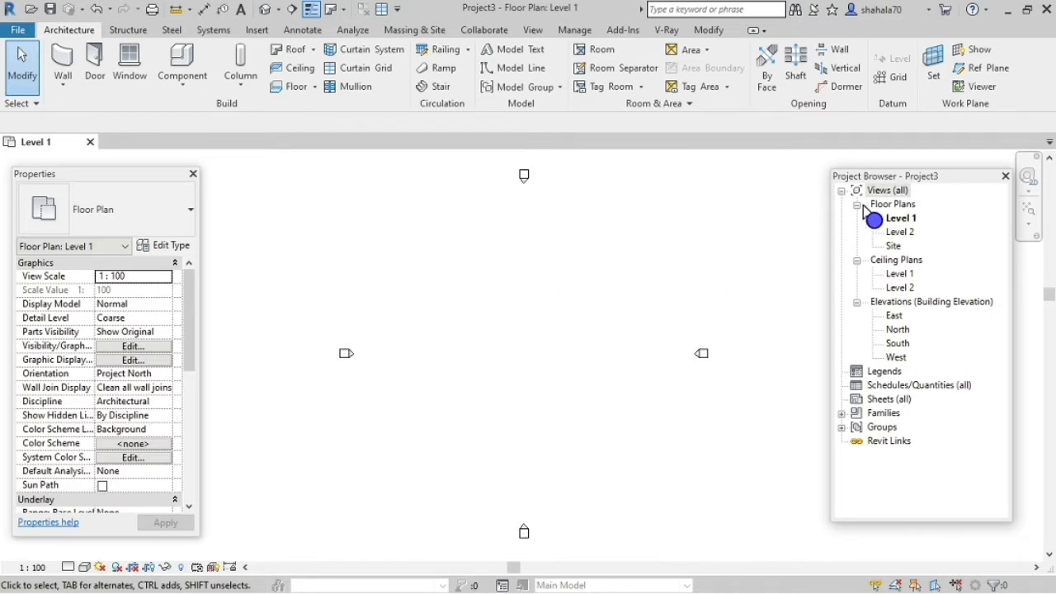
Move the Project Browser over the middle of the drawing area, organize its views by Discipline and expand the Architectural folder.
{"action": "left_click_drag", "start_coordinate": [899, 182], "coordinate": [533, 207]}
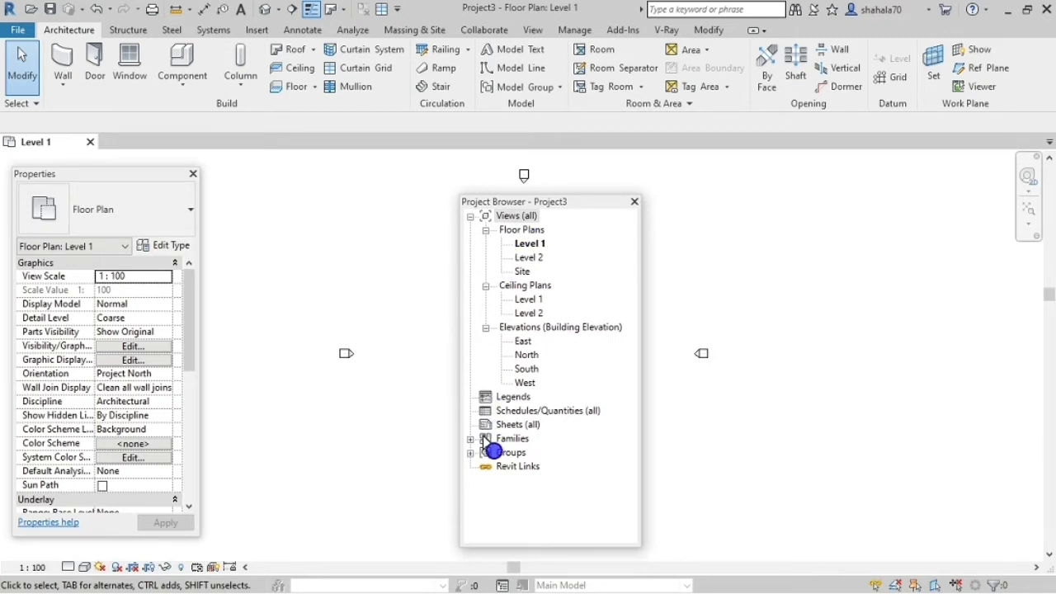
{"action": "left_click", "coordinate": [519, 219]}
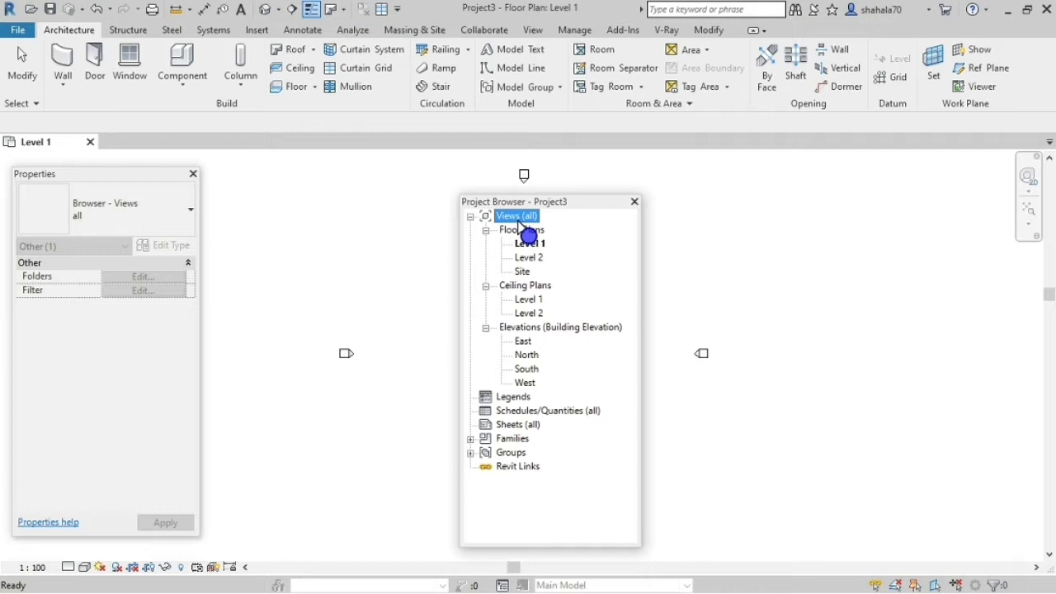
{"action": "left_click", "coordinate": [793, 258]}
{"action": "left_click", "coordinate": [529, 218]}
{"action": "left_click", "coordinate": [116, 217]}
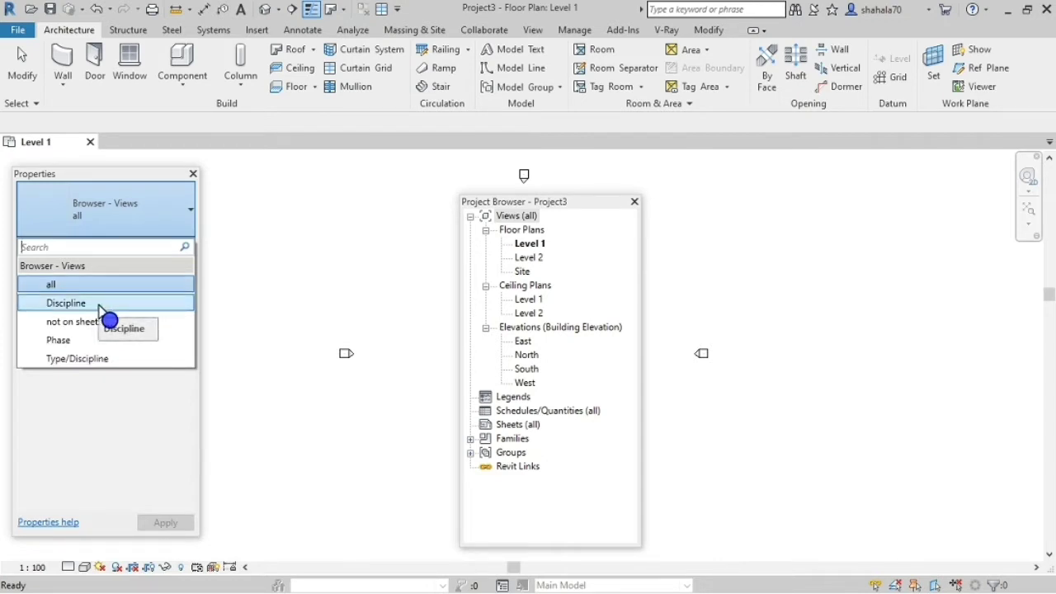
{"action": "left_click", "coordinate": [100, 304]}
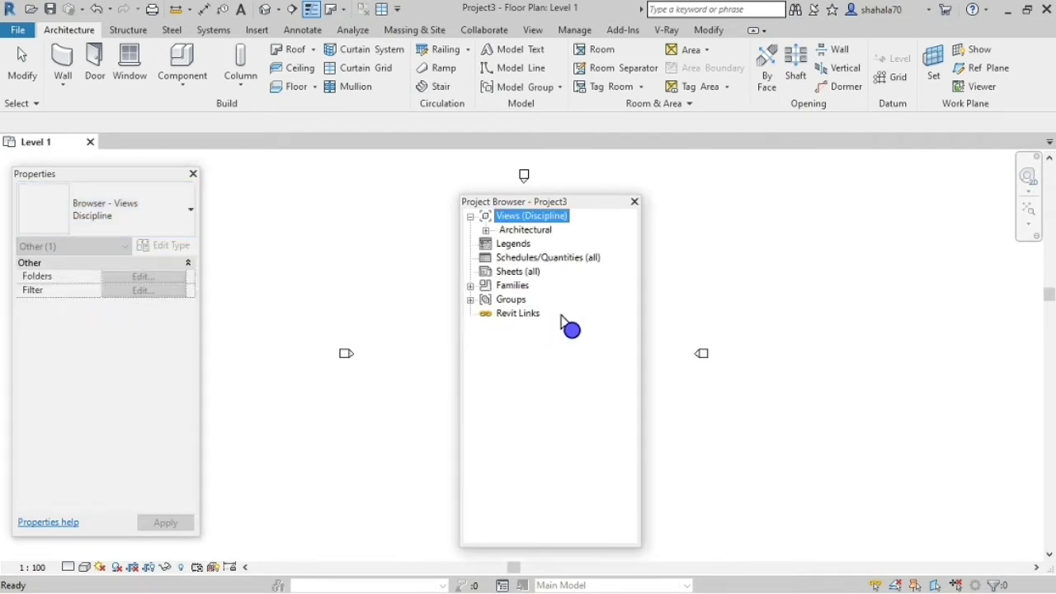
{"action": "left_click", "coordinate": [486, 230]}
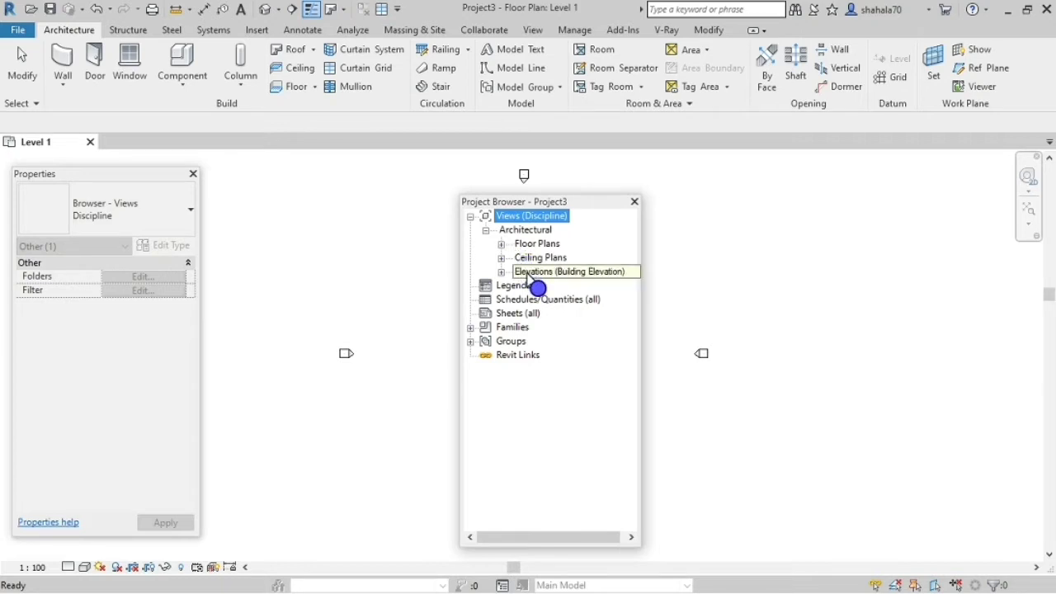
Switch the view organization to not on sheets and on to Phase, expanding the floor plans under New Construction.
{"action": "left_click", "coordinate": [169, 218]}
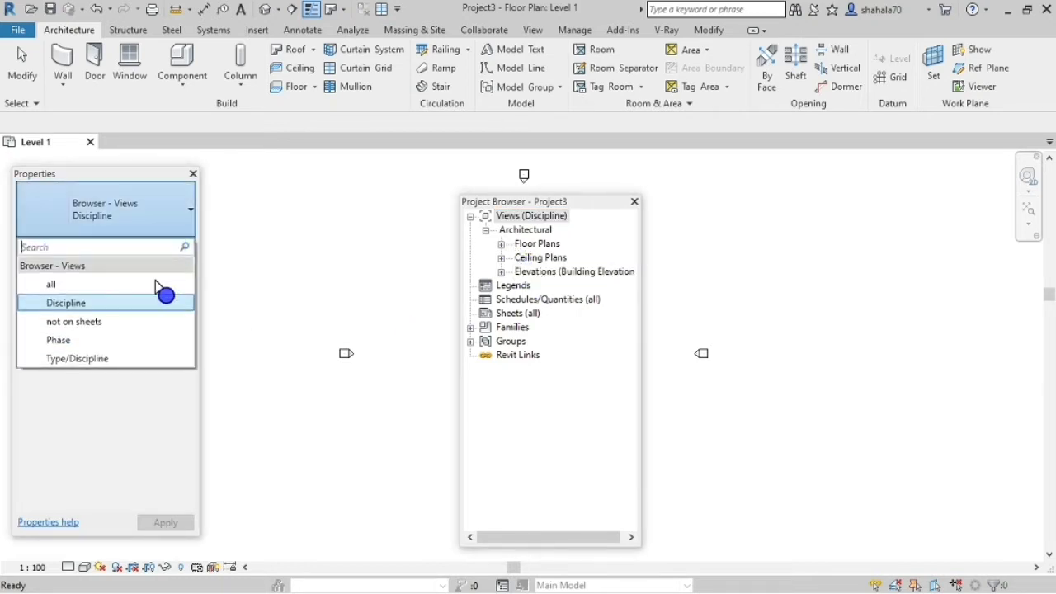
{"action": "left_click", "coordinate": [132, 328]}
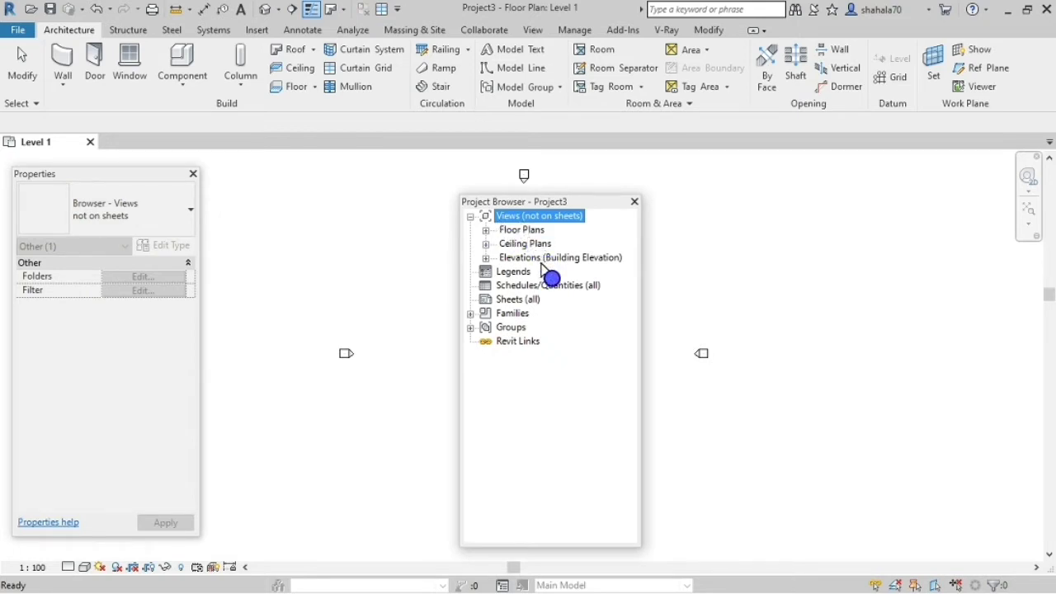
{"action": "left_click", "coordinate": [132, 216]}
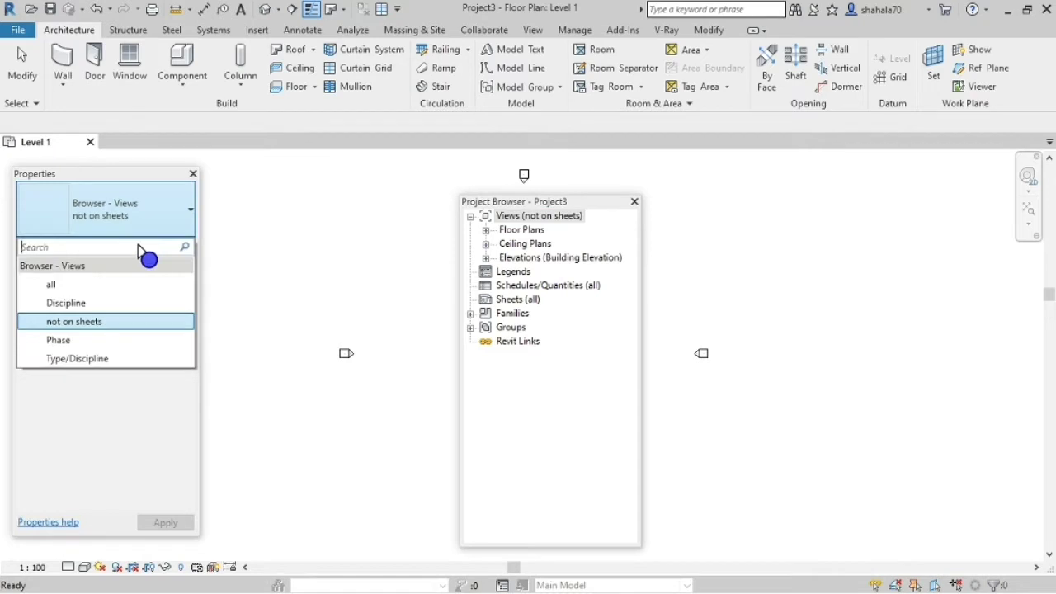
{"action": "left_click", "coordinate": [149, 339]}
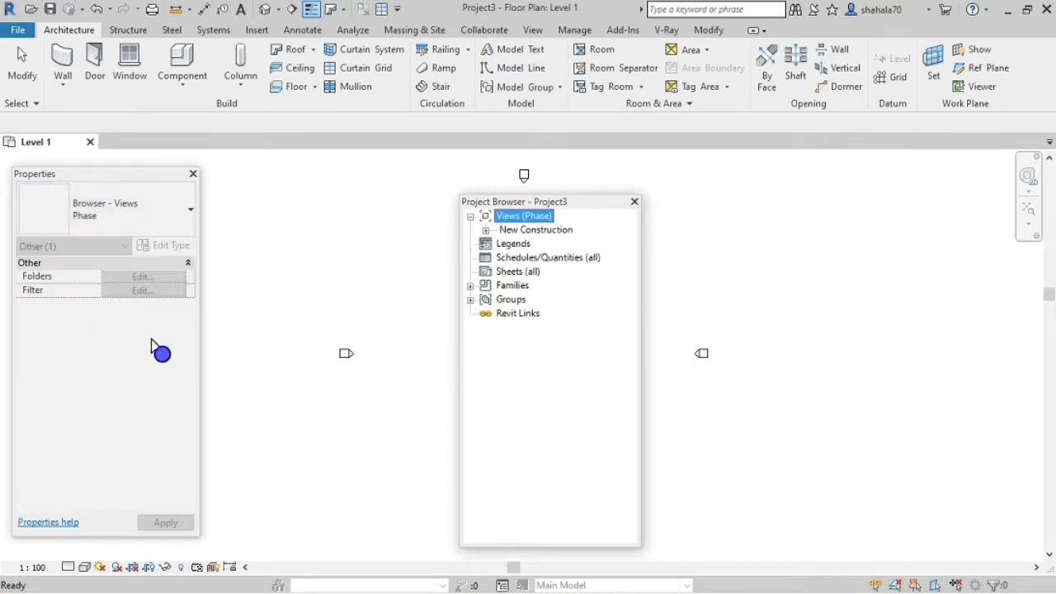
{"action": "left_click", "coordinate": [486, 230]}
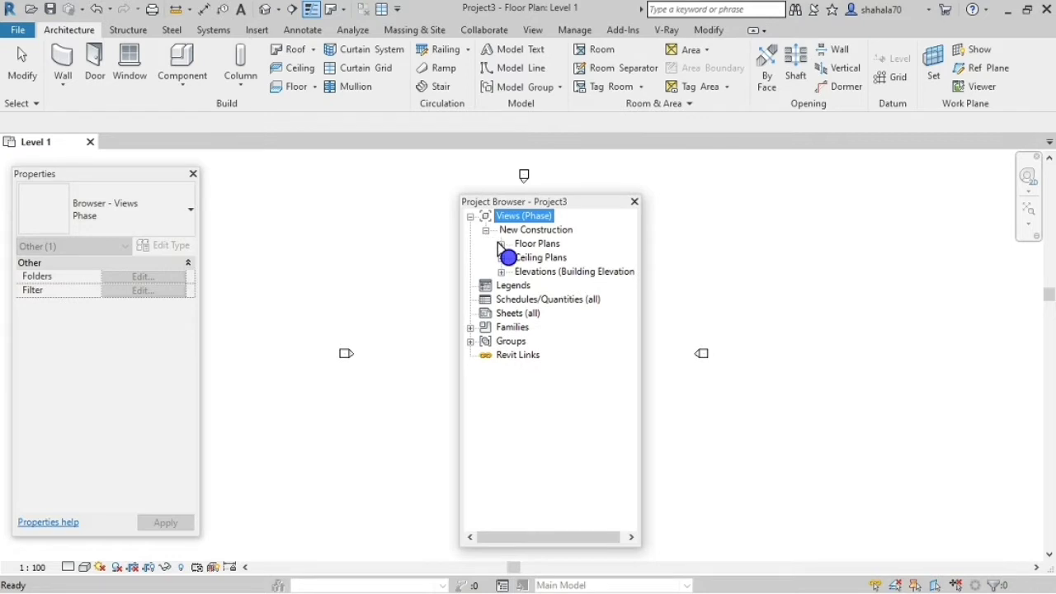
{"action": "left_click", "coordinate": [501, 245]}
Change the phase of the Level 1 floor plan to Existing and apply it.
{"action": "left_click", "coordinate": [544, 260]}
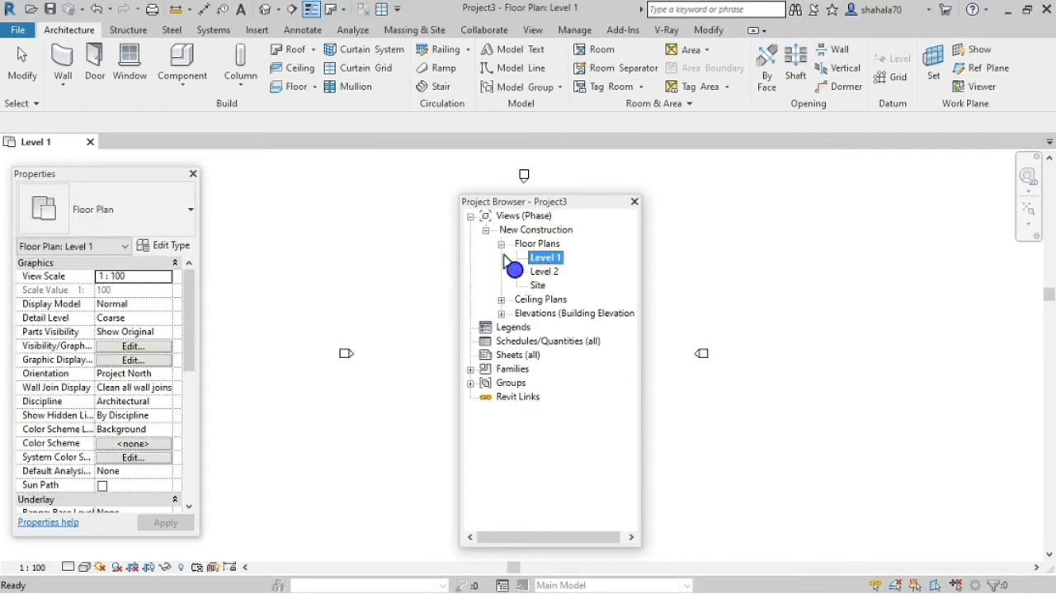
{"action": "left_click_drag", "start_coordinate": [189, 287], "coordinate": [196, 490]}
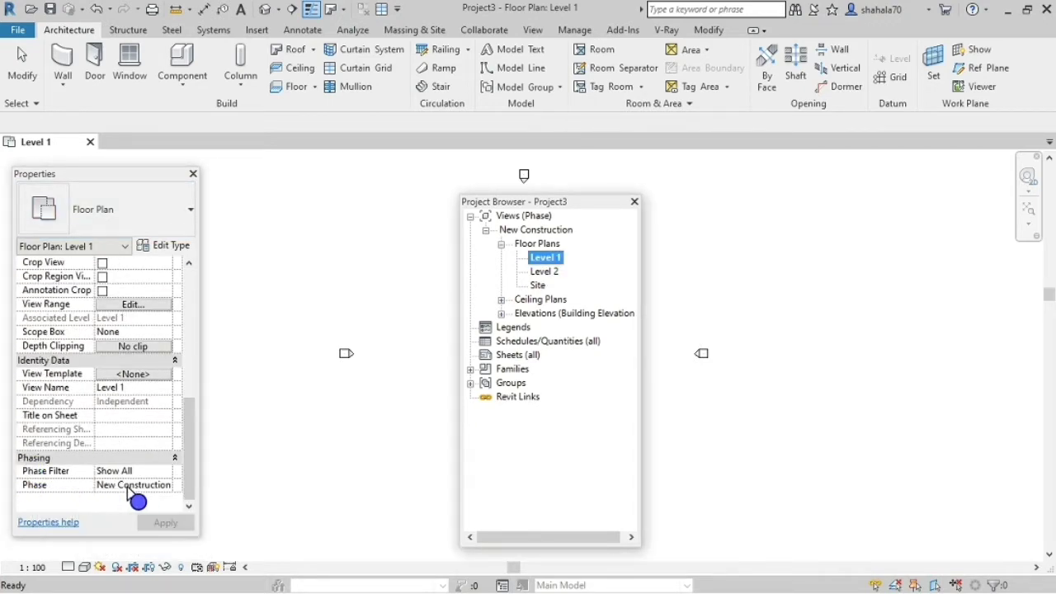
{"action": "left_click", "coordinate": [164, 488]}
{"action": "left_click", "coordinate": [163, 488]}
{"action": "left_click", "coordinate": [165, 488]}
{"action": "left_click", "coordinate": [132, 499]}
{"action": "left_click", "coordinate": [165, 522]}
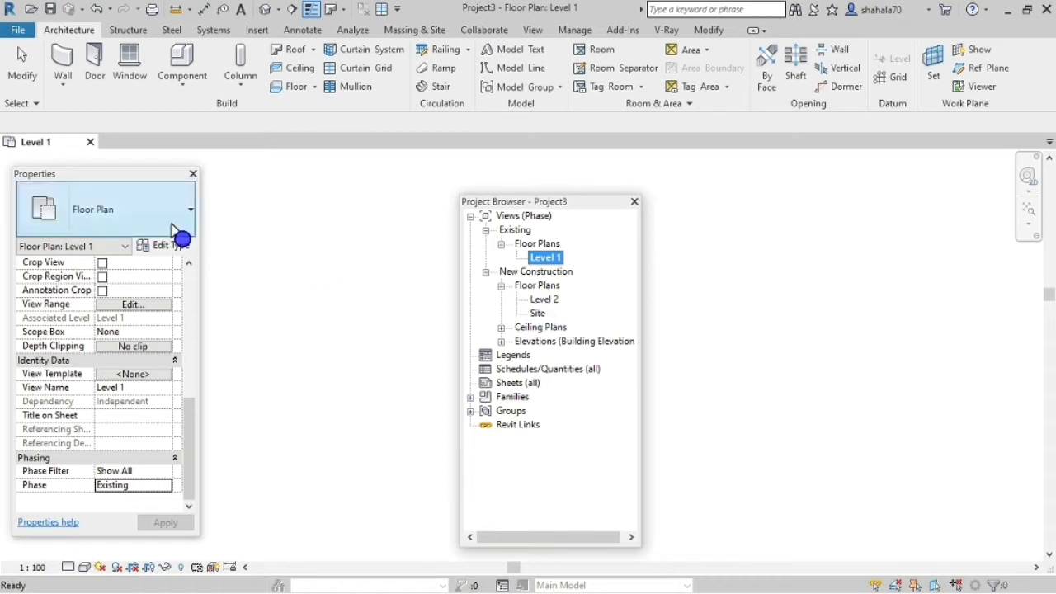
Organize the browser views by Type/Discipline and expand the floor plan and ceiling plan folders.
{"action": "left_click", "coordinate": [524, 216]}
{"action": "left_click", "coordinate": [141, 229]}
{"action": "left_click", "coordinate": [113, 371]}
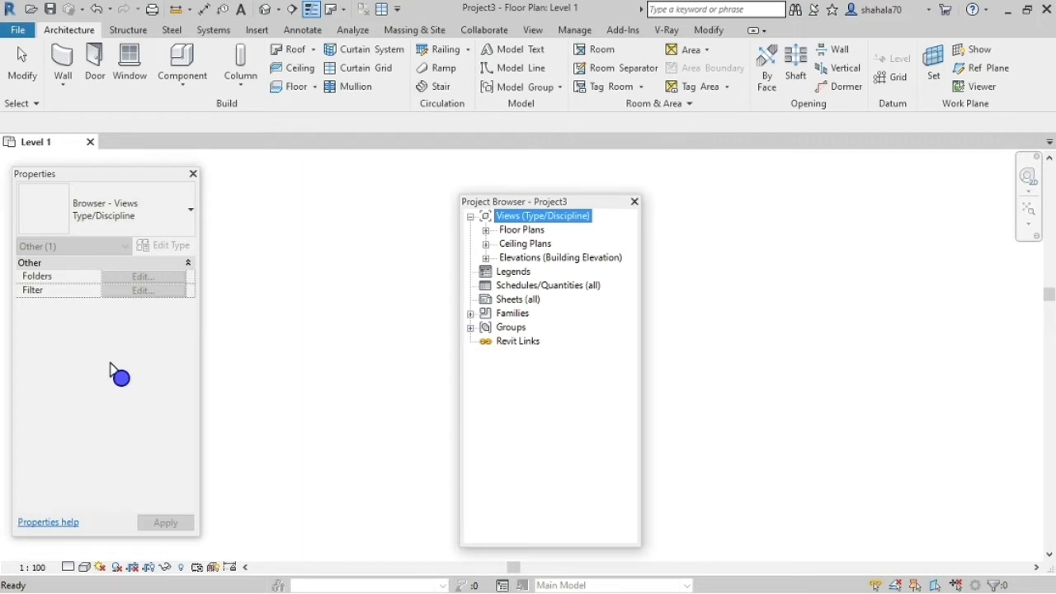
{"action": "left_click", "coordinate": [486, 231]}
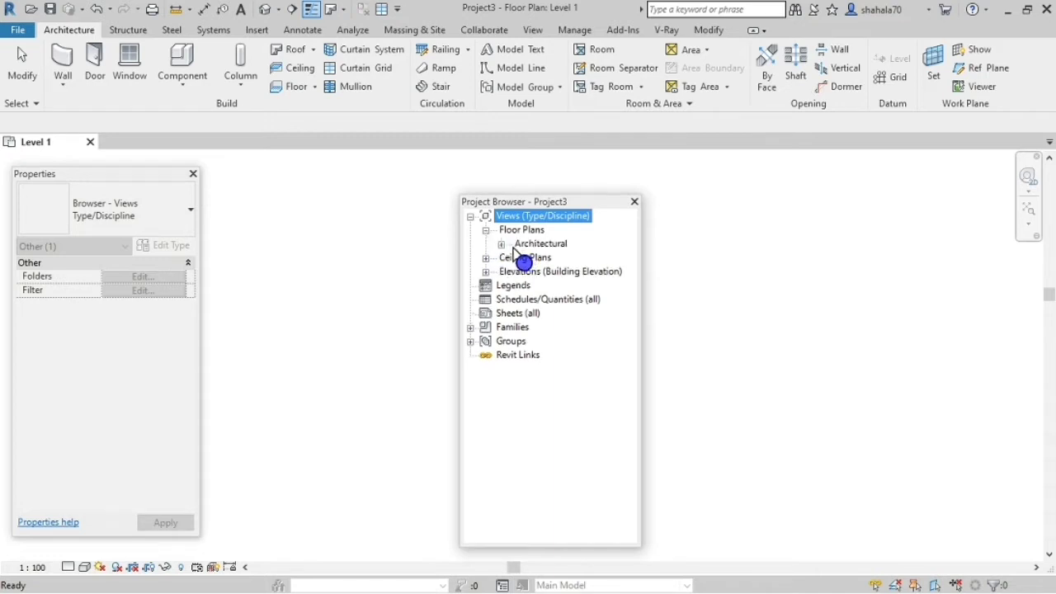
{"action": "double_click", "coordinate": [514, 246]}
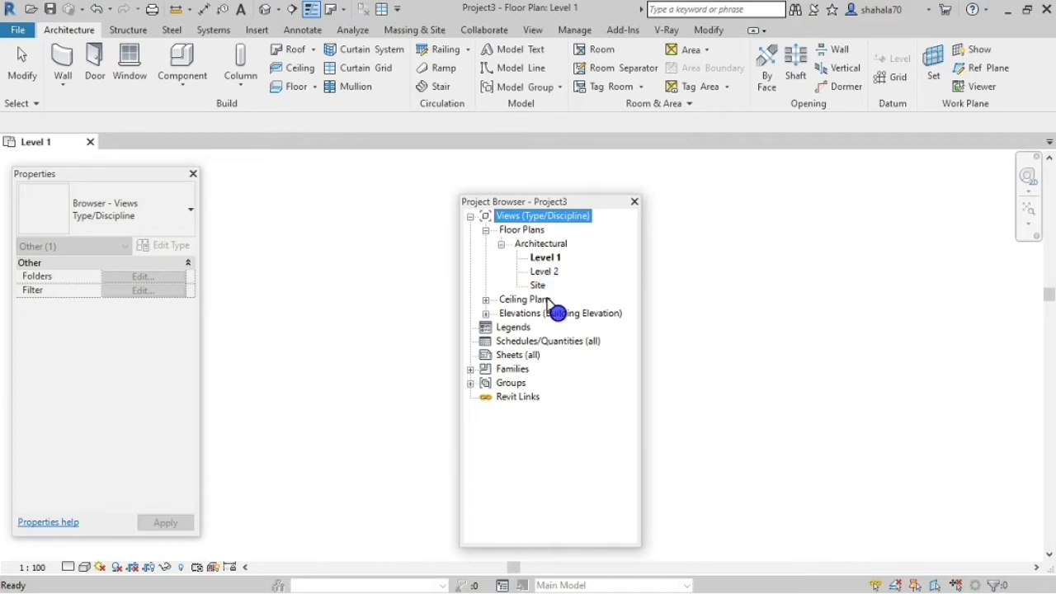
{"action": "left_click", "coordinate": [486, 299]}
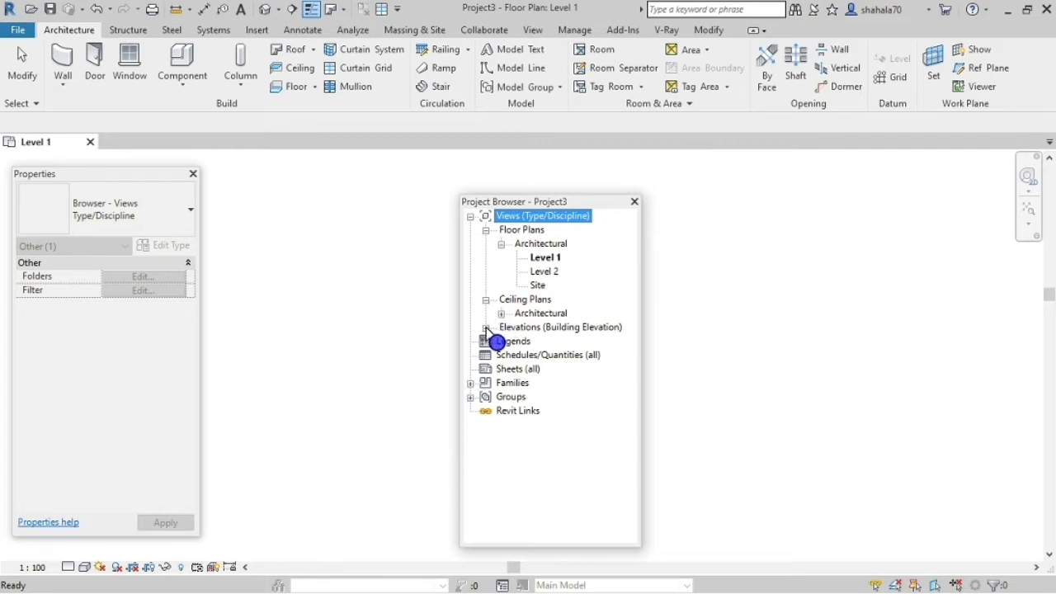
Collapse the Views branch and move the Project Browser back to the side of the drawing area.
{"action": "left_click", "coordinate": [470, 217]}
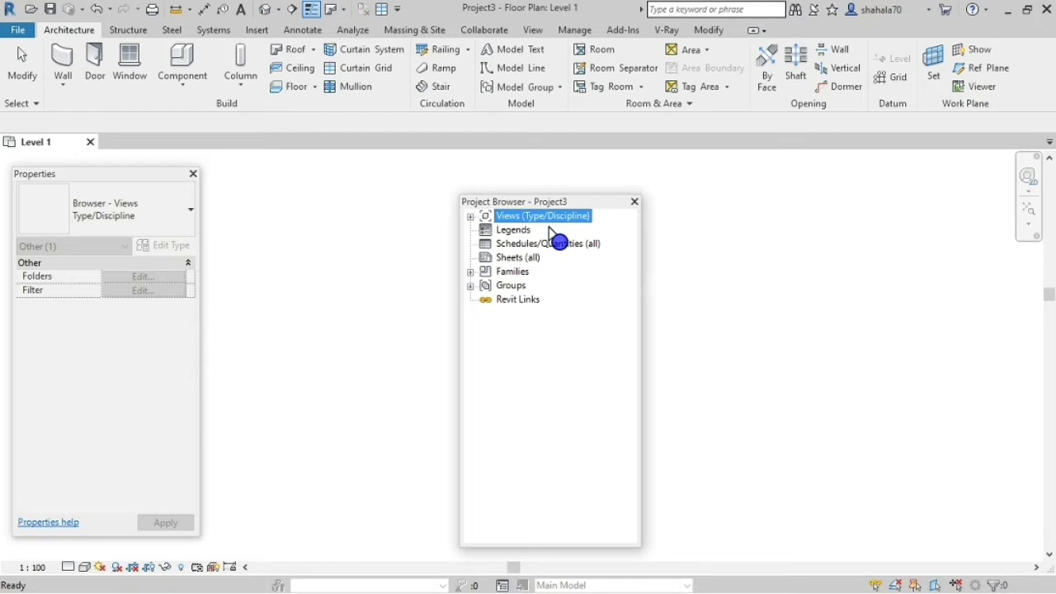
{"action": "left_click", "coordinate": [354, 225]}
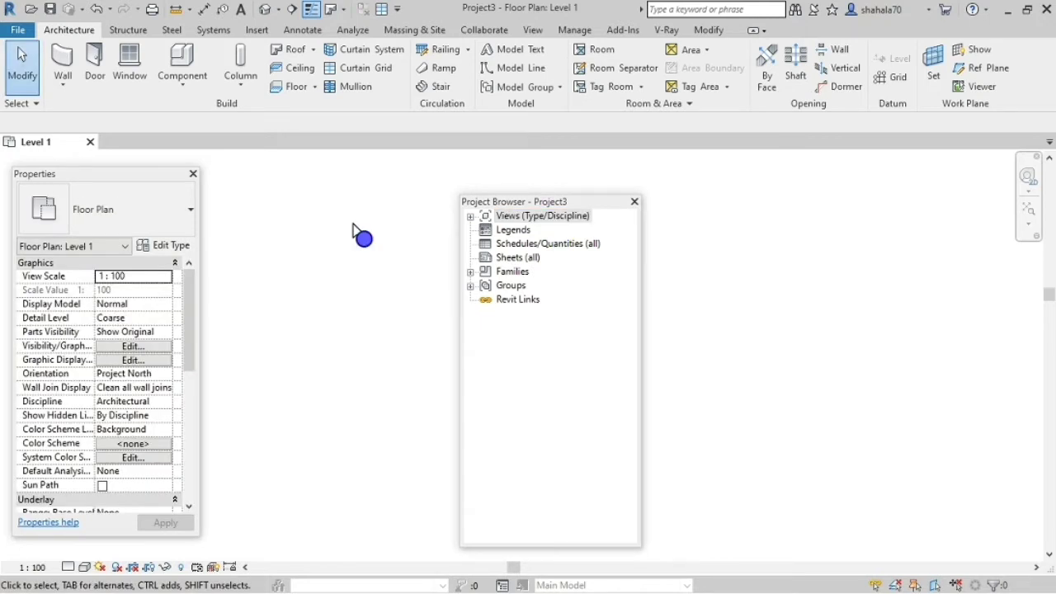
{"action": "left_click_drag", "start_coordinate": [524, 203], "coordinate": [891, 180]}
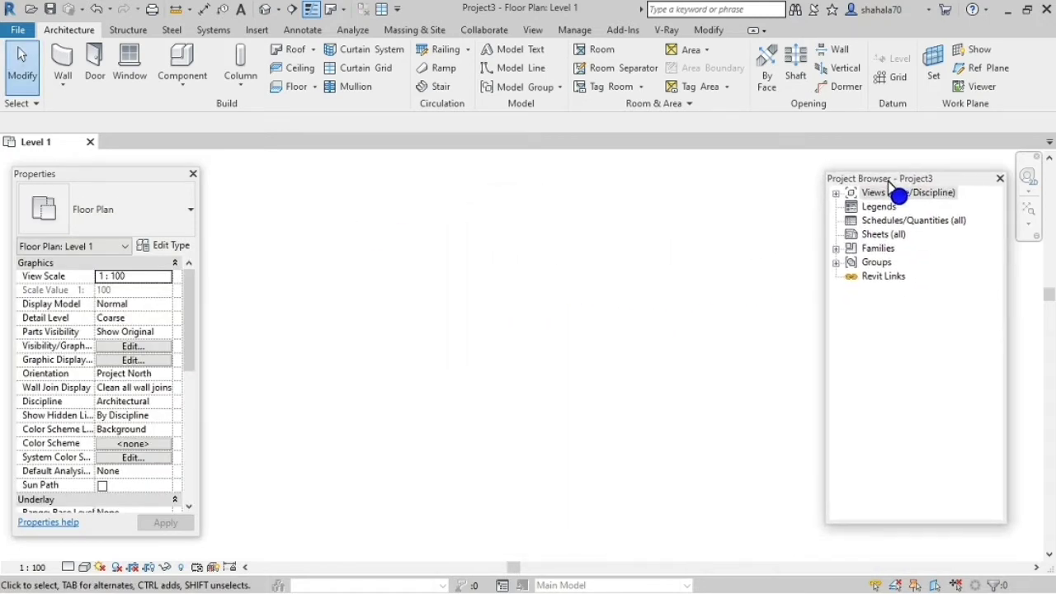
Add a new project parameter named View Type.
{"action": "left_click", "coordinate": [572, 32]}
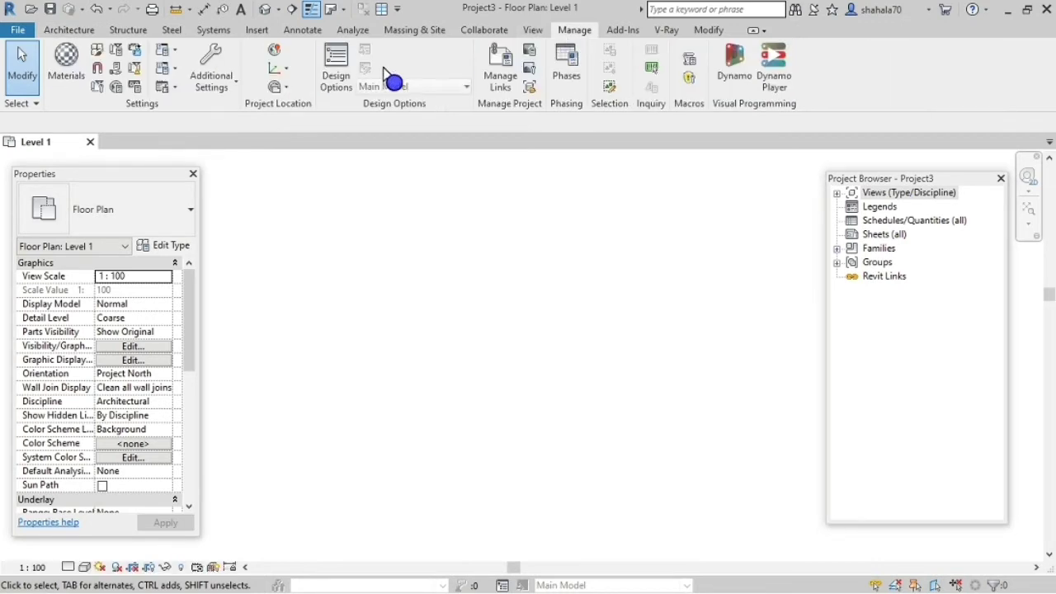
{"action": "left_click", "coordinate": [115, 51]}
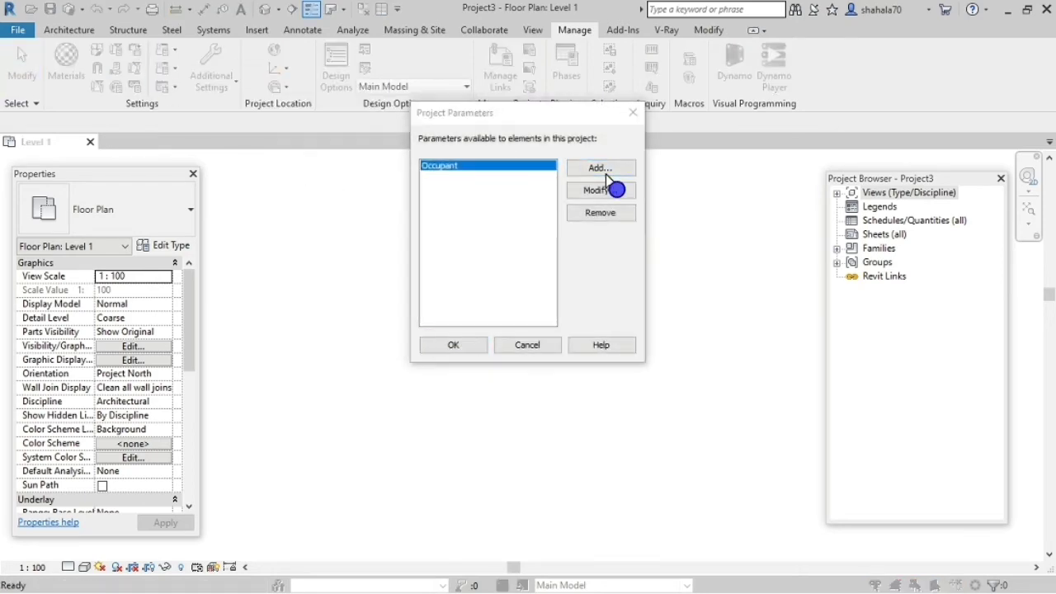
{"action": "left_click", "coordinate": [605, 172]}
{"action": "left_click", "coordinate": [213, 221]}
{"action": "type", "text": "Wiew Tu"}
{"action": "key", "text": "BackSpace"}
{"action": "type", "text": "ype"}
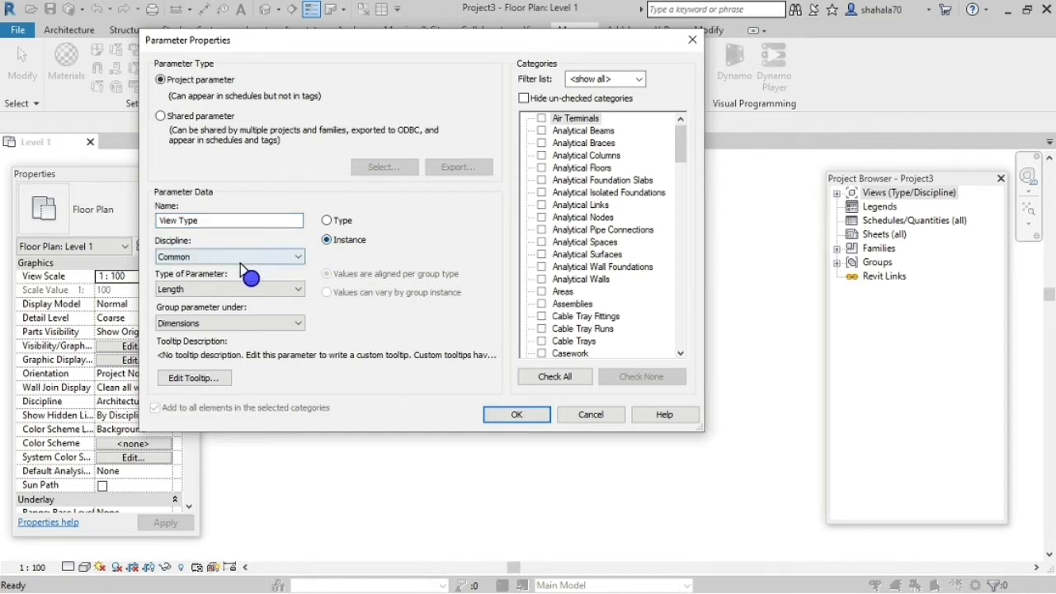
Give the View Type parameter the Common discipline and Text type, grouped under Identity Data.
{"action": "left_click", "coordinate": [203, 256]}
{"action": "left_click", "coordinate": [203, 269]}
{"action": "left_click", "coordinate": [197, 289]}
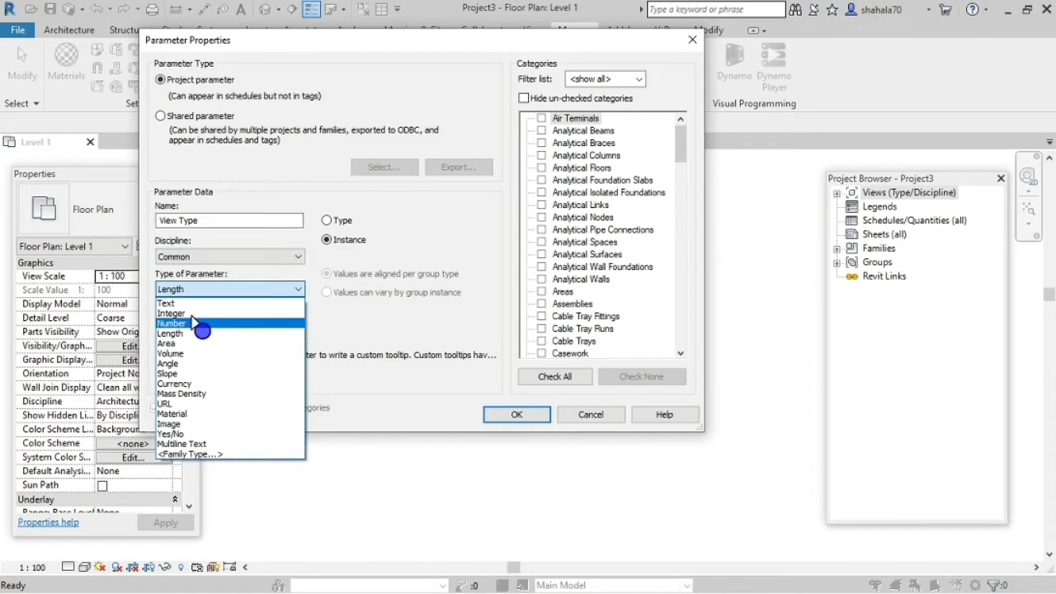
{"action": "left_click", "coordinate": [184, 303]}
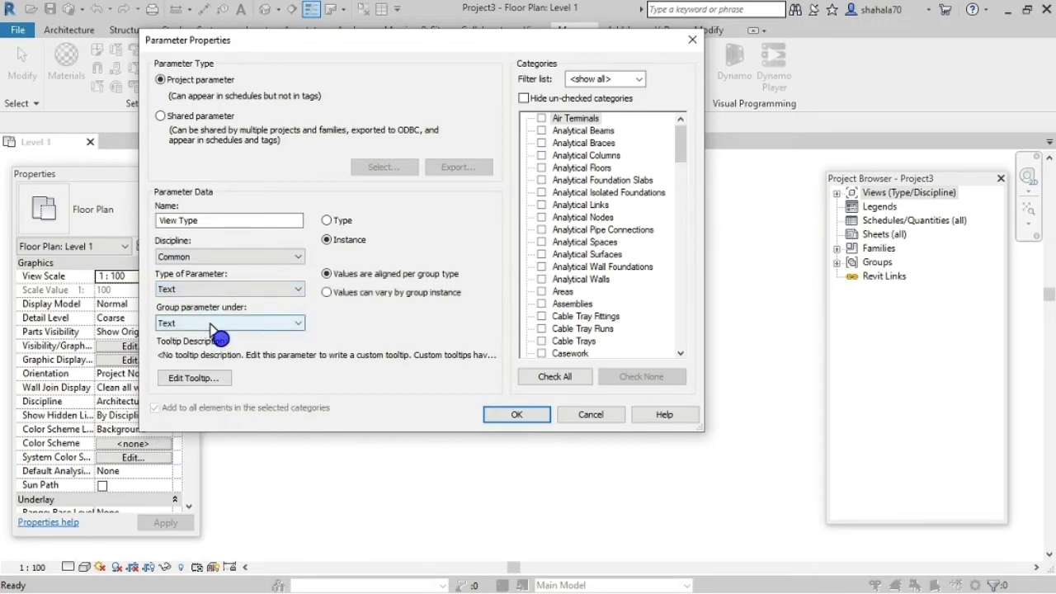
{"action": "left_click", "coordinate": [211, 324]}
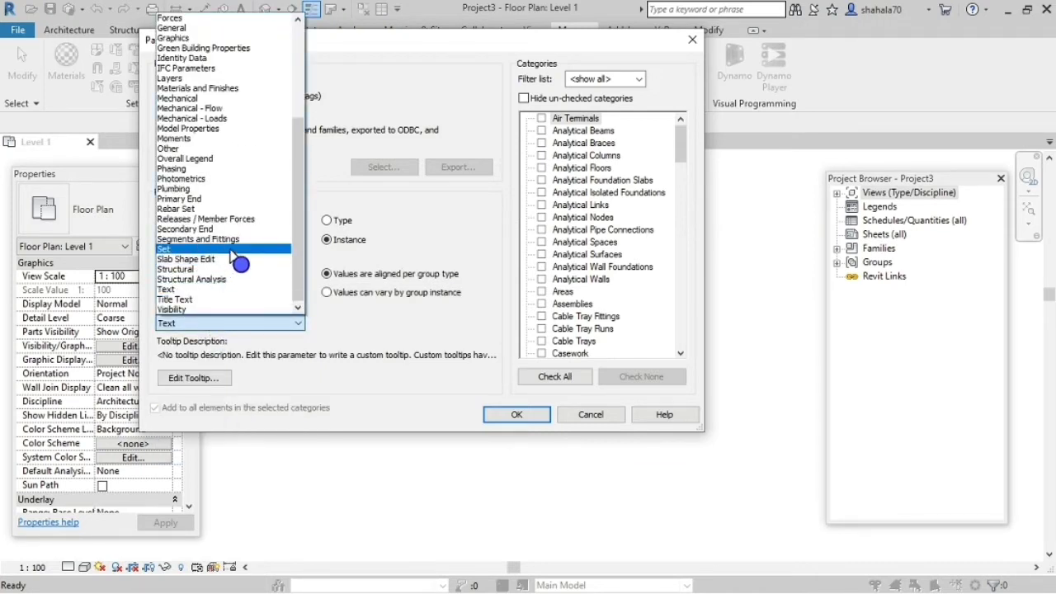
{"action": "left_click", "coordinate": [197, 58]}
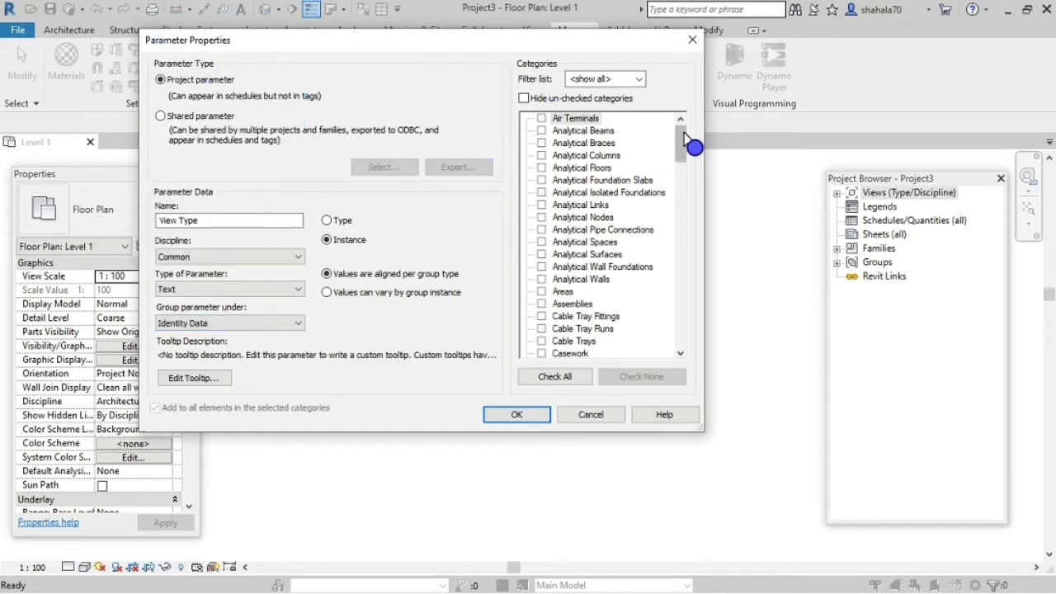
Assign the View Type parameter to the Views category and confirm the new parameter.
{"action": "left_click_drag", "start_coordinate": [680, 128], "coordinate": [680, 151]}
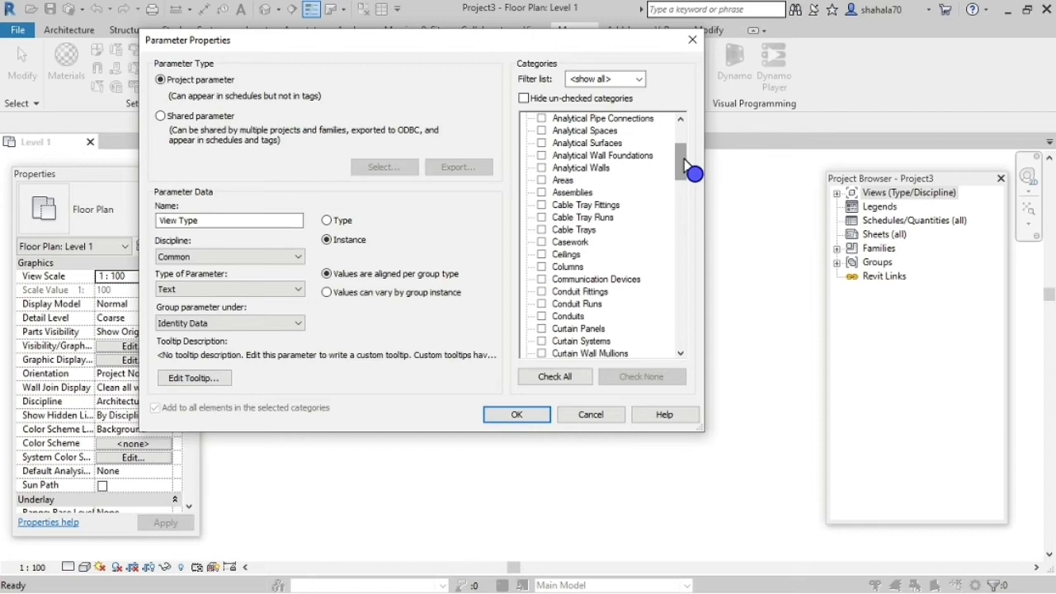
{"action": "left_click_drag", "start_coordinate": [683, 159], "coordinate": [695, 246]}
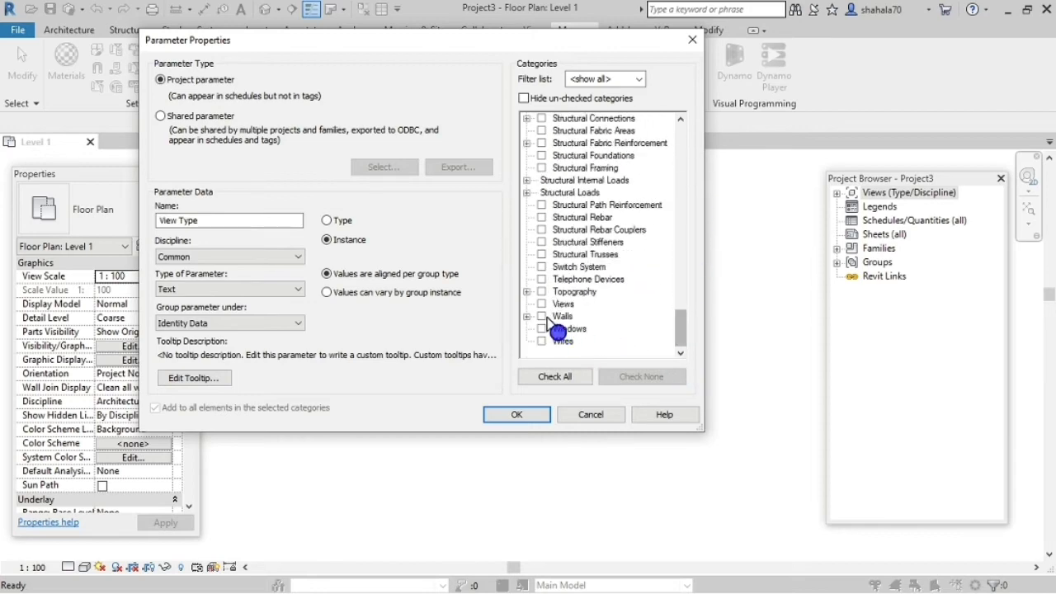
{"action": "left_click", "coordinate": [541, 304]}
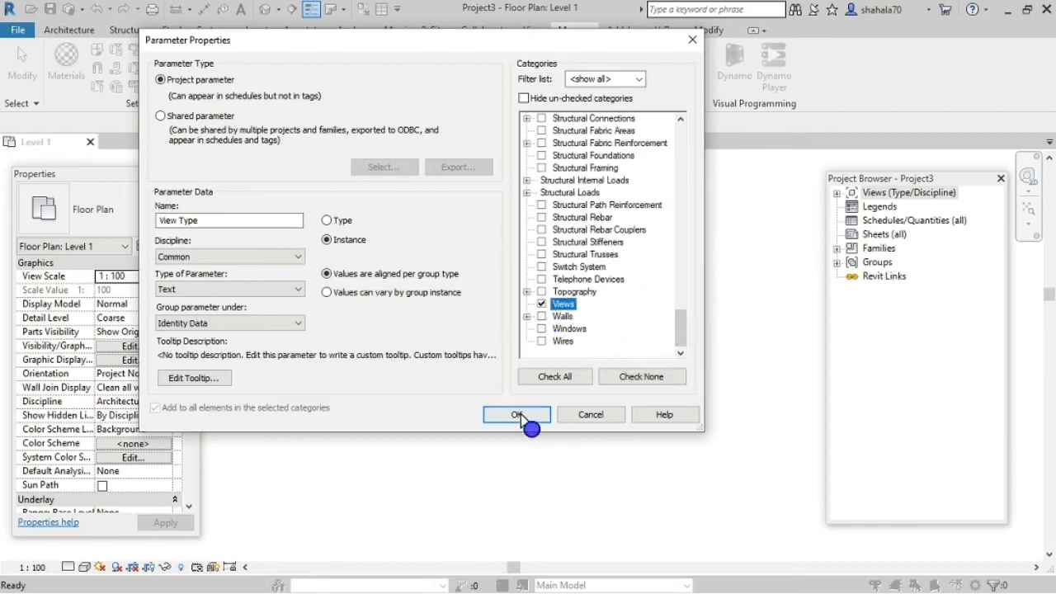
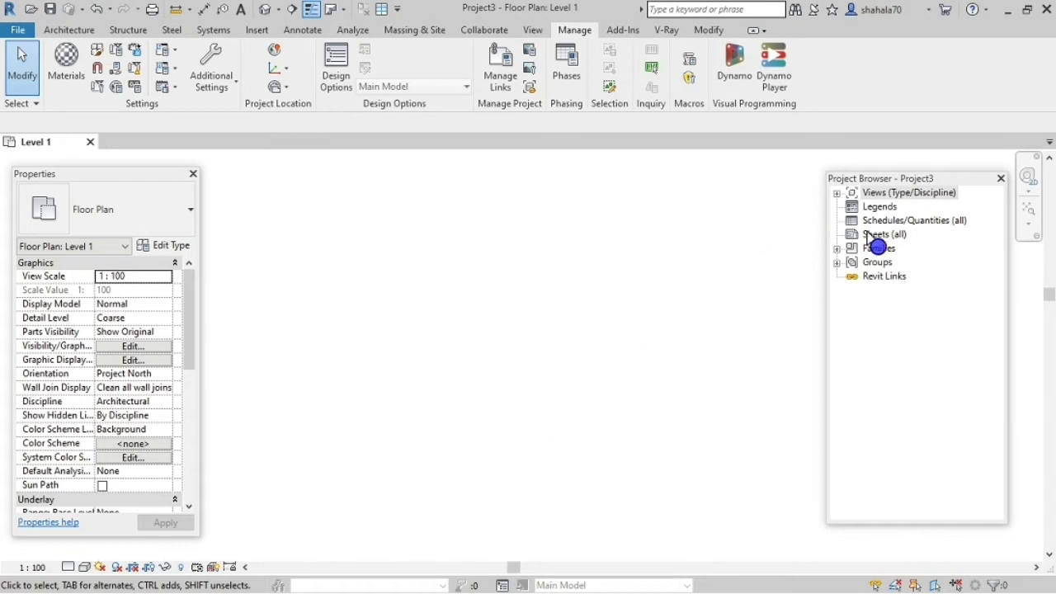
Expand the Views branch in the Project Browser and set its organization to all.
{"action": "left_click", "coordinate": [838, 195]}
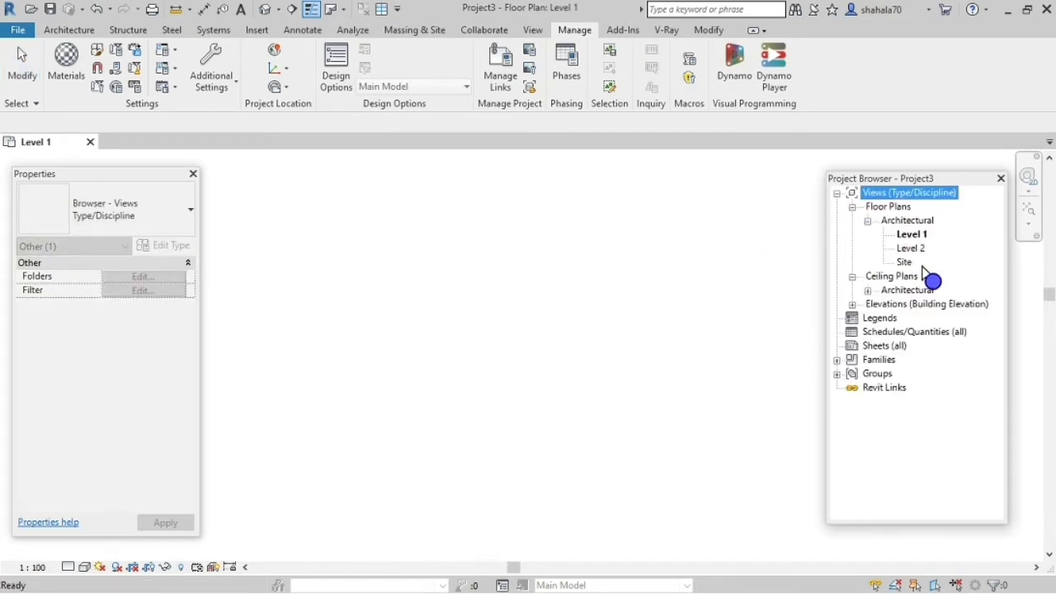
{"action": "left_click", "coordinate": [744, 267]}
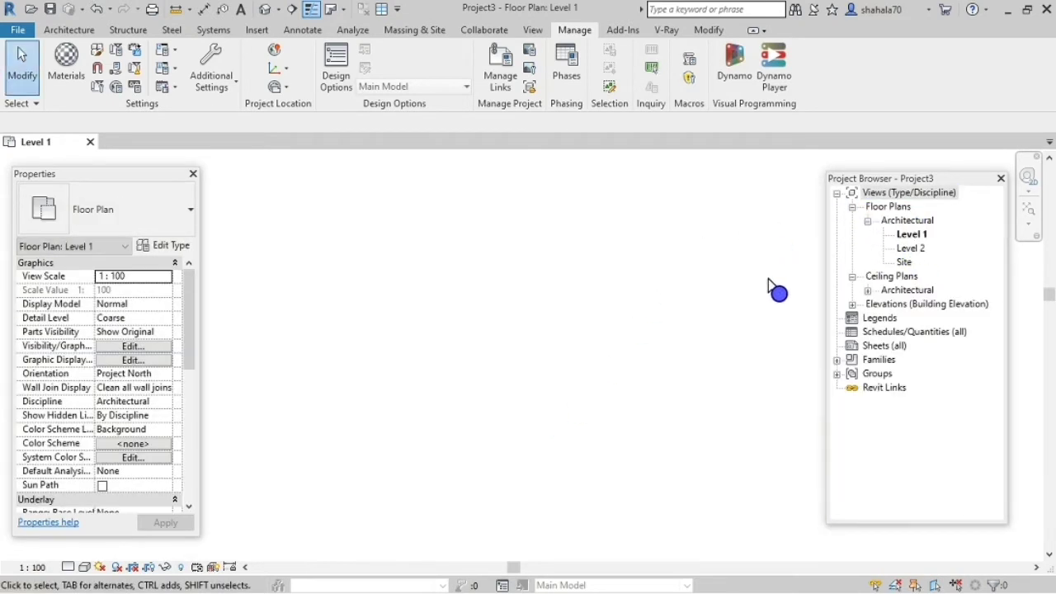
{"action": "left_click", "coordinate": [940, 192]}
{"action": "left_click", "coordinate": [145, 231]}
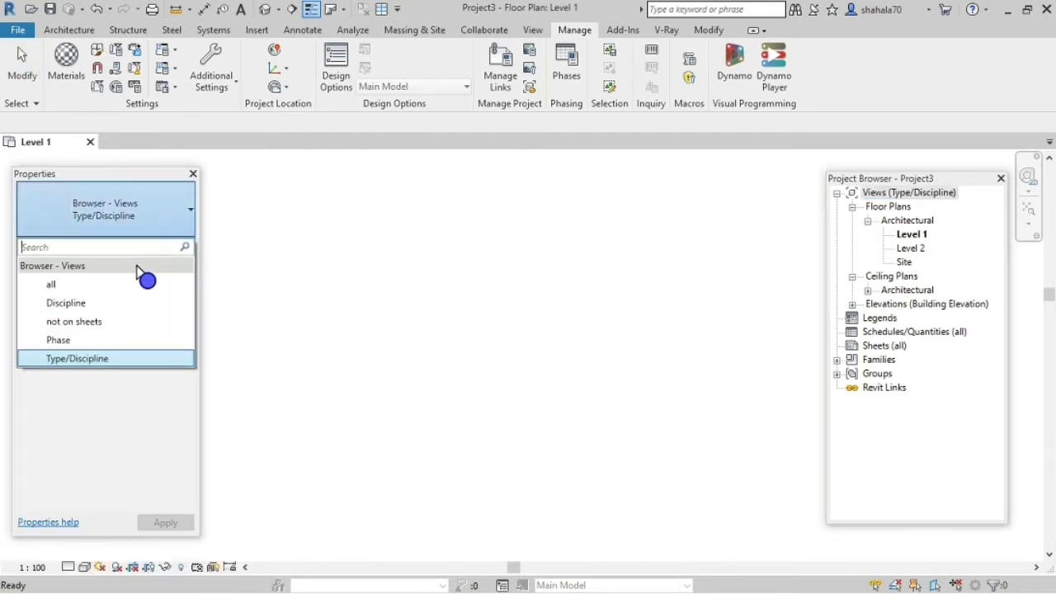
{"action": "left_click", "coordinate": [132, 283]}
{"action": "left_click", "coordinate": [590, 285]}
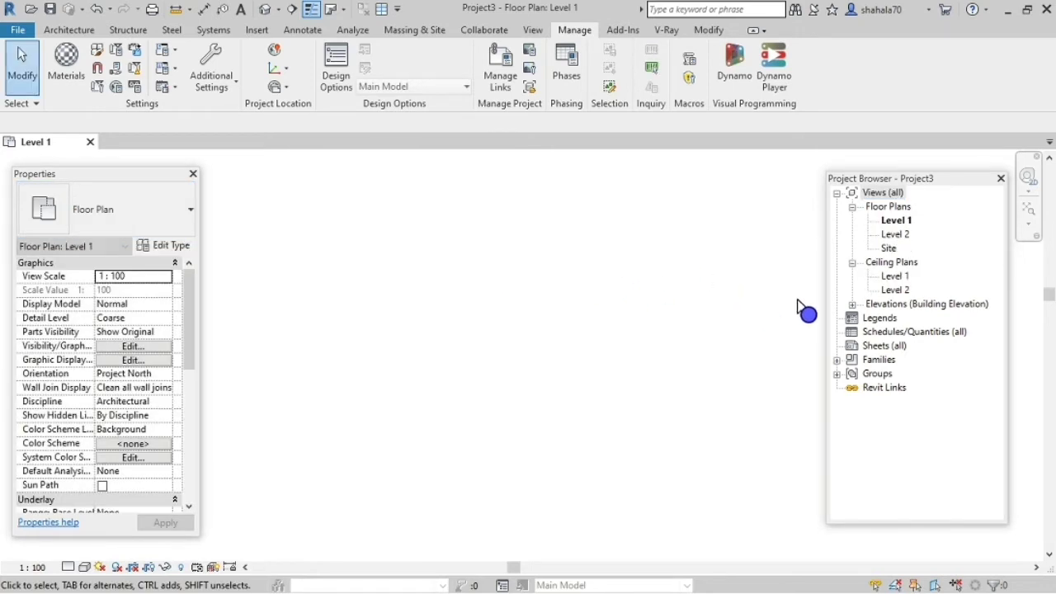
Duplicate the Level 1 floor plan without detailing, and duplicate the Level 1 Copy 1 view the same way.
{"action": "right_click", "coordinate": [899, 220]}
{"action": "mouse_move", "coordinate": [903, 342]}
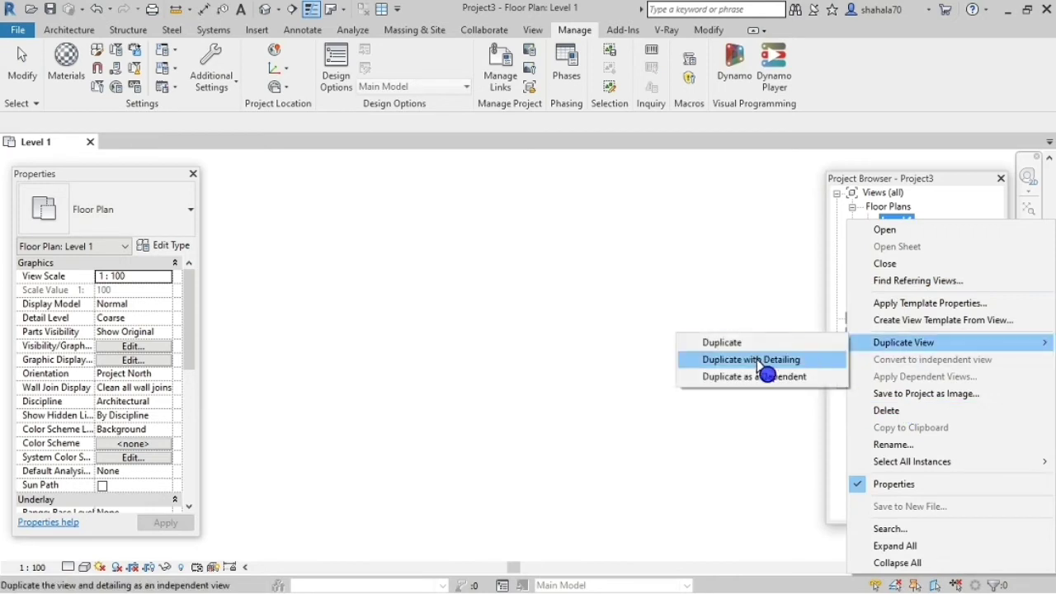
{"action": "left_click", "coordinate": [747, 344]}
{"action": "right_click", "coordinate": [915, 235]}
{"action": "mouse_move", "coordinate": [830, 351]}
{"action": "left_click", "coordinate": [768, 350]}
Duplicate the Level 2 floor plan without detailing, and duplicate the Level 2 Copy 1 view the same way.
{"action": "right_click", "coordinate": [895, 262]}
{"action": "mouse_move", "coordinate": [887, 363]}
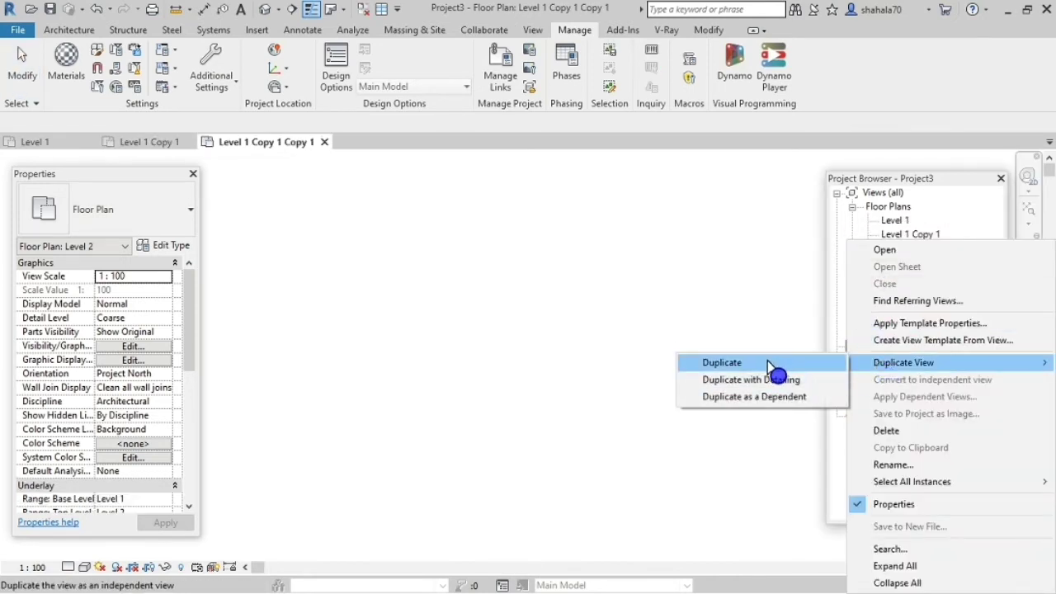
{"action": "left_click", "coordinate": [775, 364]}
{"action": "right_click", "coordinate": [903, 276]}
{"action": "left_click", "coordinate": [813, 363]}
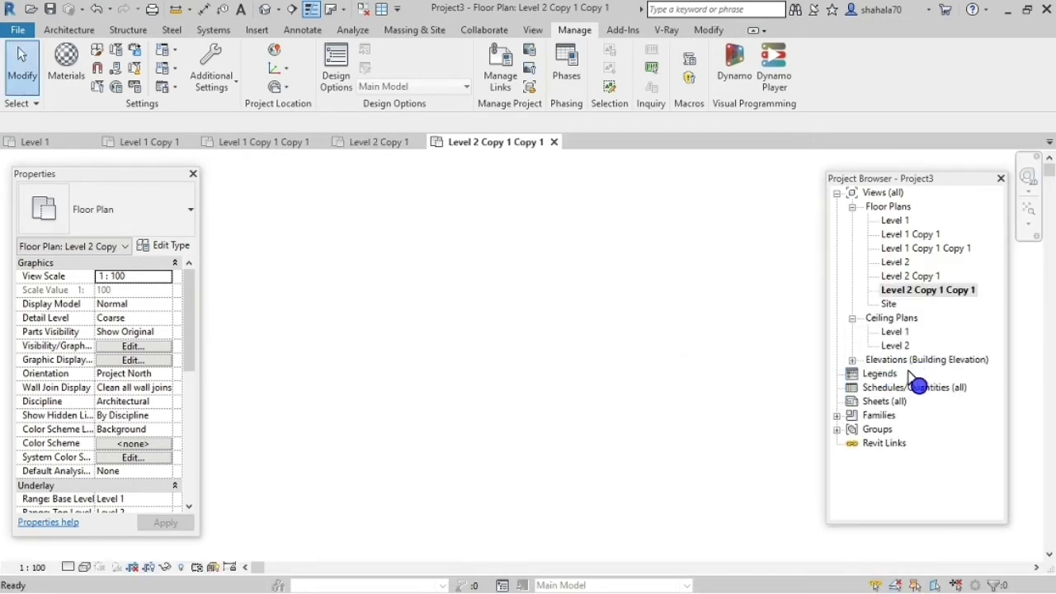
Draw a roughly square enclosure of Generic - 200mm walls in the middle of the Level 2 Copy 1 Copy 1 view.
{"action": "left_click", "coordinate": [69, 29]}
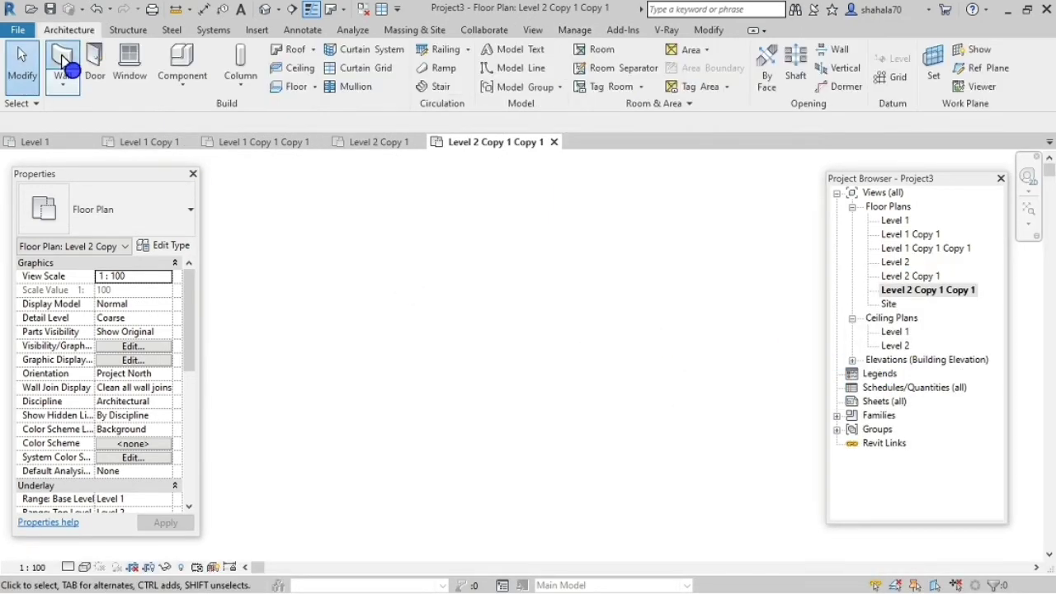
{"action": "left_click", "coordinate": [63, 62]}
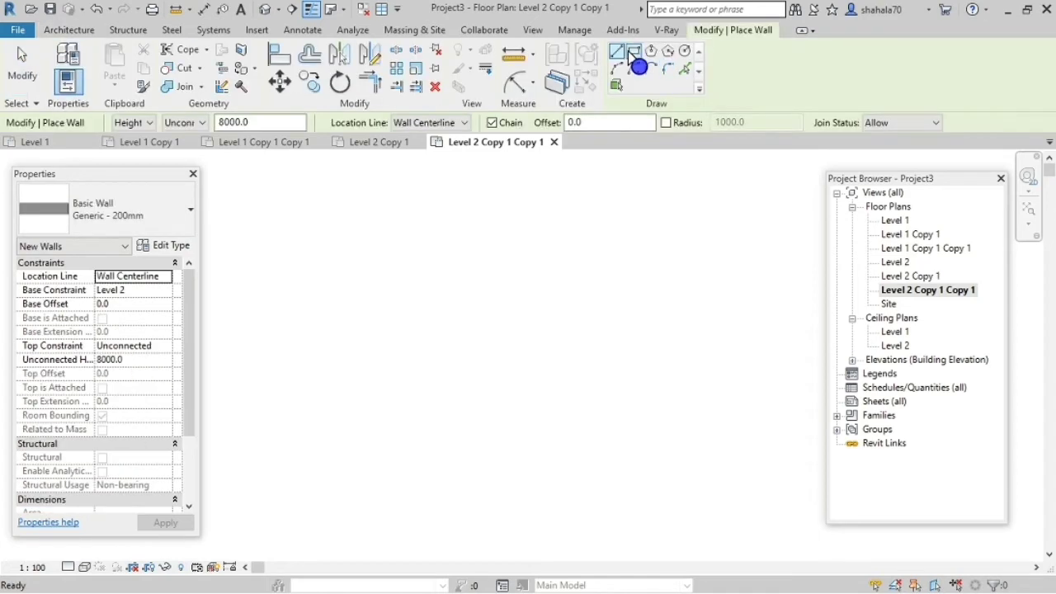
{"action": "left_click", "coordinate": [632, 55]}
{"action": "left_click", "coordinate": [455, 306]}
{"action": "left_click", "coordinate": [526, 369]}
Add a smaller rectangular wall enclosure, about 9316 by 4500 mm, against the lower right side of the square room.
{"action": "left_click", "coordinate": [525, 339]}
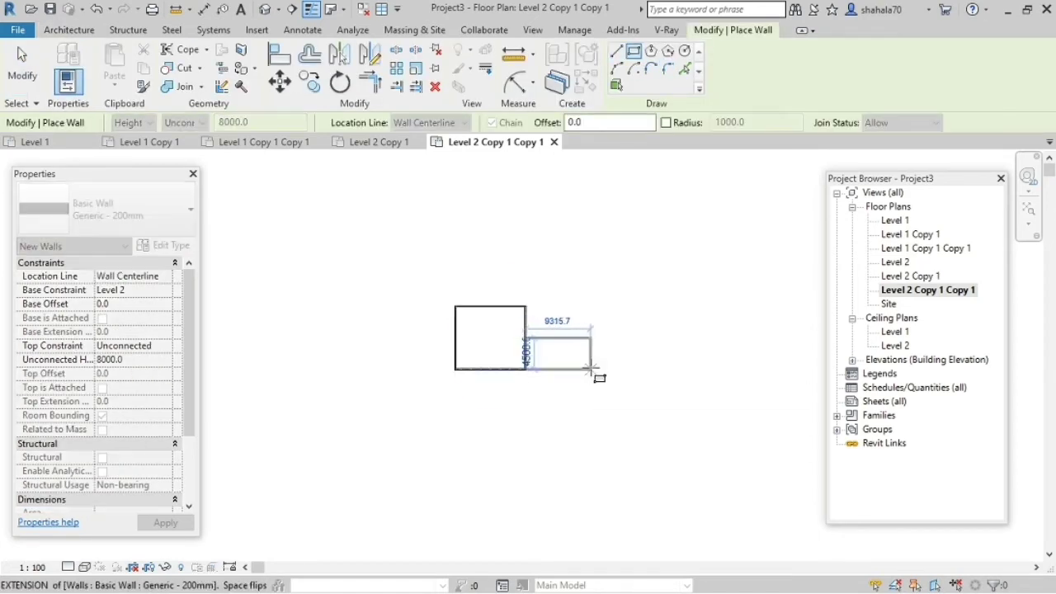
{"action": "left_click", "coordinate": [591, 369]}
{"action": "key", "text": "Escape"}
{"action": "key", "text": "Escape"}
{"action": "left_click", "coordinate": [535, 358]}
{"action": "scroll", "coordinate": [534, 356], "scroll_direction": "up", "scroll_amount": 3}
{"action": "key", "text": "Escape"}
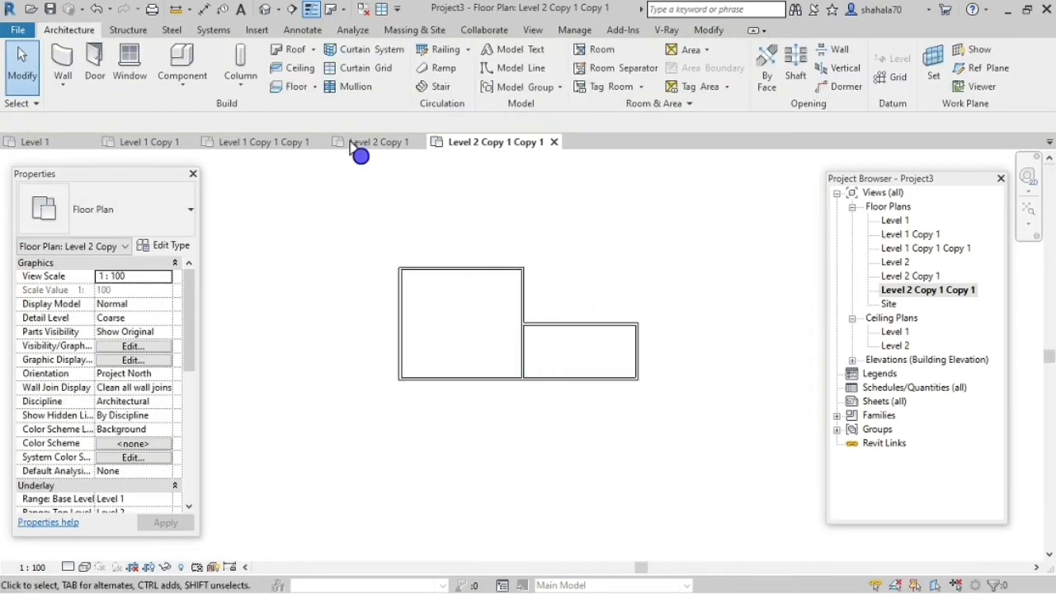
Place a vertical section line through the middle of the smaller room, from above it to below it.
{"action": "left_click", "coordinate": [293, 10]}
{"action": "left_click", "coordinate": [589, 281]}
{"action": "left_click", "coordinate": [589, 427]}
{"action": "key", "text": "Escape"}
{"action": "key", "text": "Escape"}
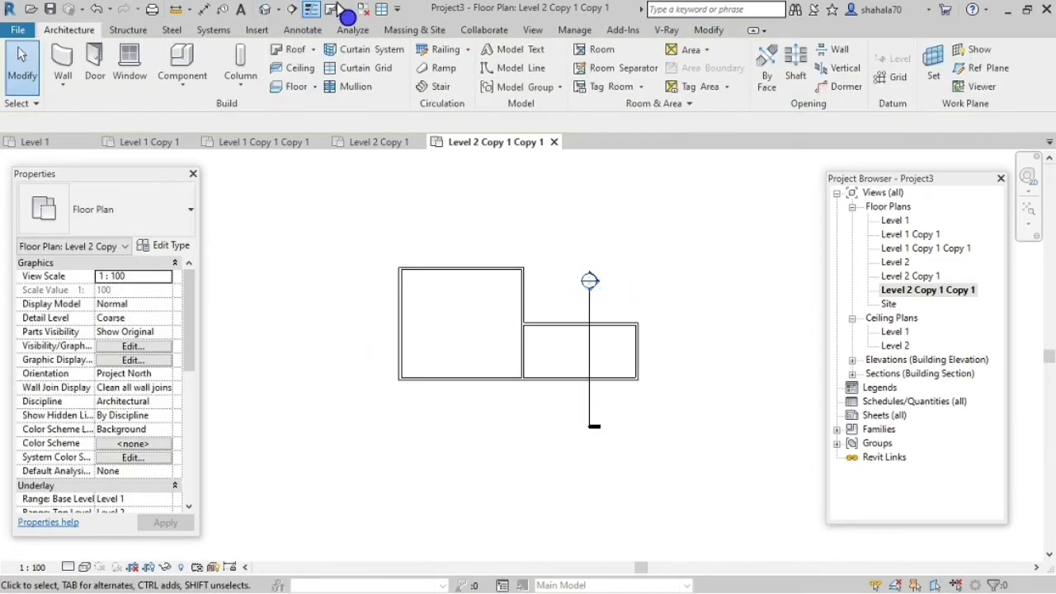
Place a horizontal section line across the upper part of the larger room, starting outside its left wall.
{"action": "left_click", "coordinate": [293, 10]}
{"action": "left_click", "coordinate": [365, 299]}
{"action": "left_click", "coordinate": [548, 298]}
{"action": "key", "text": "Escape"}
{"action": "key", "text": "Escape"}
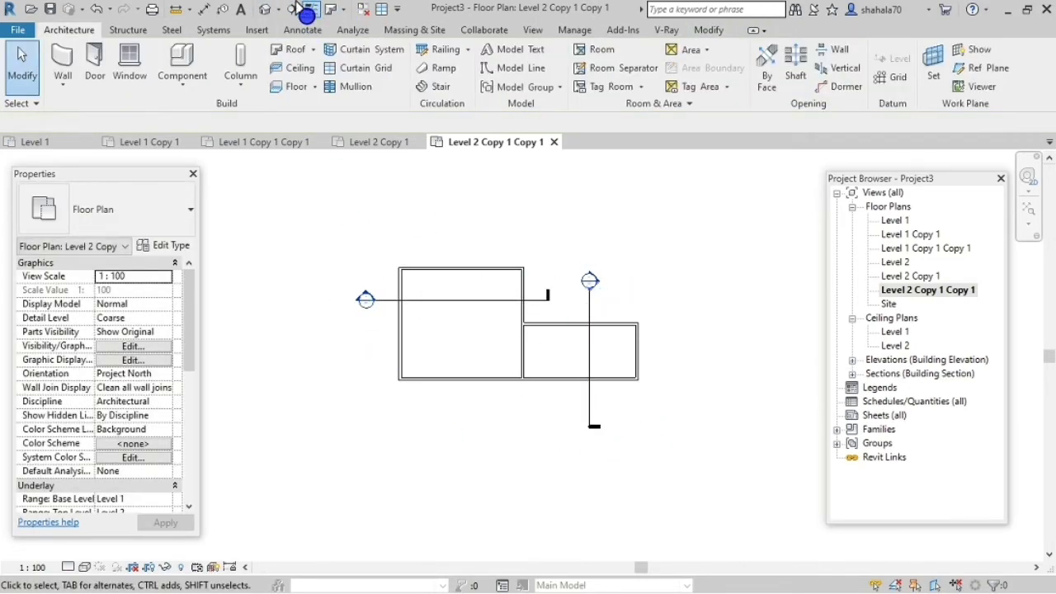
Place a vertical section line through the left part of the larger room and flip it to look left.
{"action": "left_click", "coordinate": [307, 14]}
{"action": "left_click", "coordinate": [419, 234]}
{"action": "left_click", "coordinate": [419, 438]}
{"action": "key", "text": "Escape"}
{"action": "key", "text": "Escape"}
{"action": "left_click", "coordinate": [418, 274]}
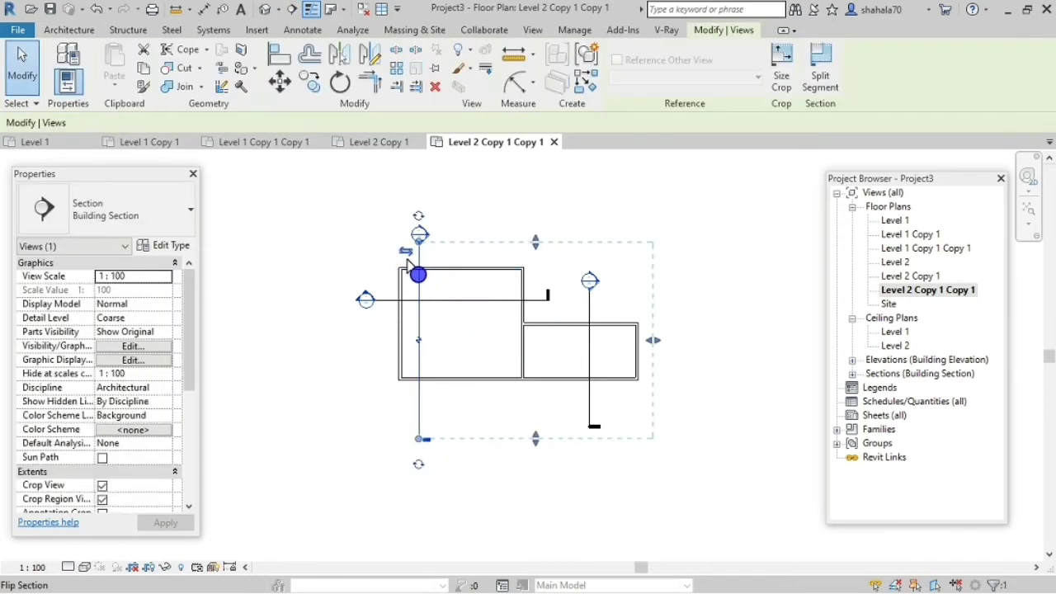
{"action": "scroll", "coordinate": [388, 366], "scroll_direction": "down", "scroll_amount": 3}
{"action": "left_click", "coordinate": [359, 358]}
{"action": "scroll", "coordinate": [437, 363], "scroll_direction": "up", "scroll_amount": 3}
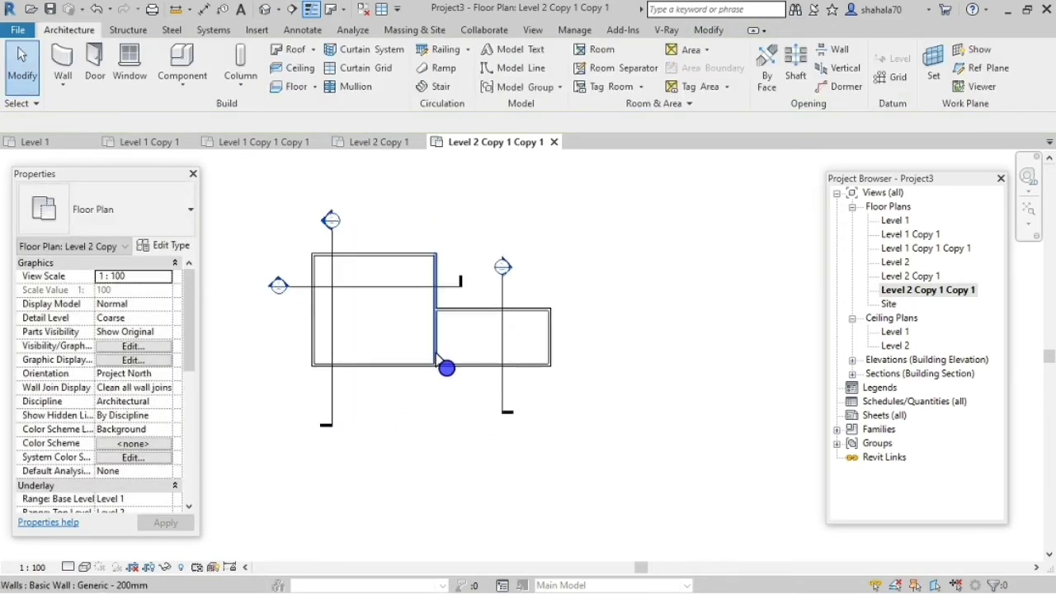
Place two Building Elevation markers inside the larger room, one facing up and one facing the right wall.
{"action": "left_click", "coordinate": [532, 30]}
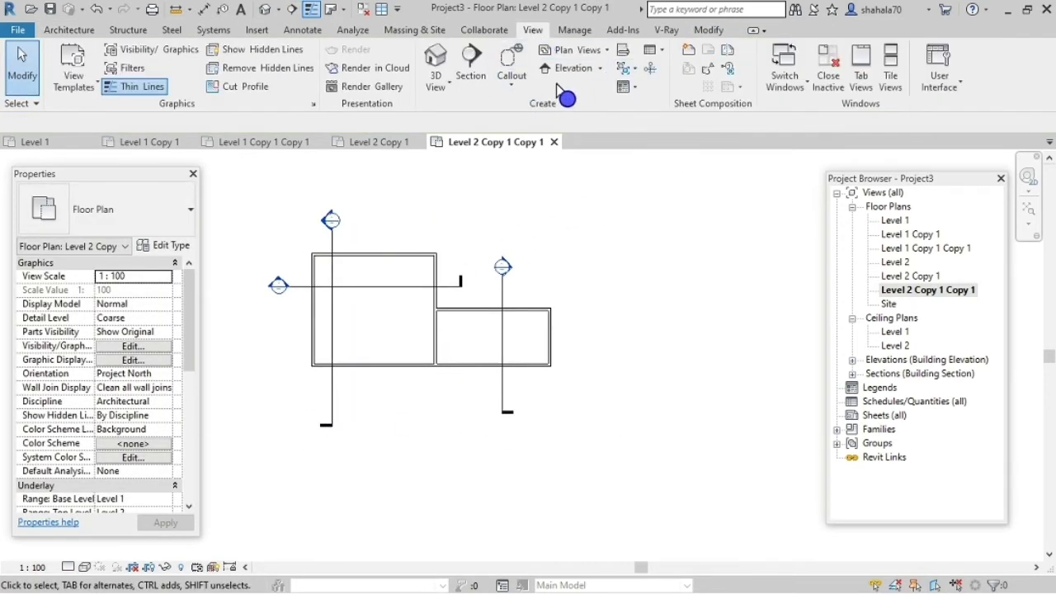
{"action": "left_click", "coordinate": [566, 67]}
{"action": "scroll", "coordinate": [402, 297], "scroll_direction": "up", "scroll_amount": 4}
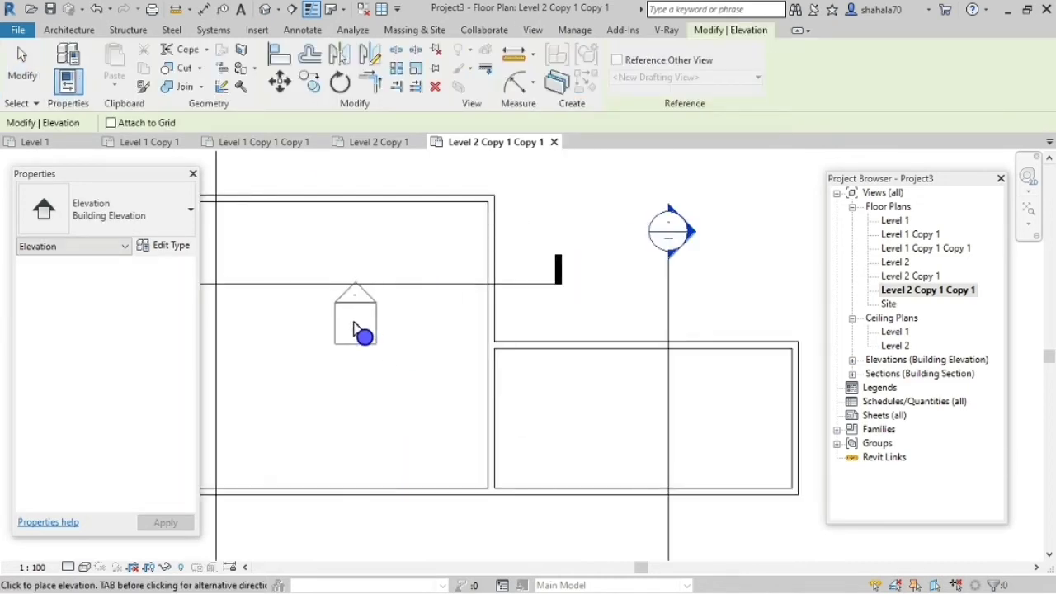
{"action": "left_click", "coordinate": [359, 333]}
{"action": "scroll", "coordinate": [422, 322], "scroll_direction": "down", "scroll_amount": 2}
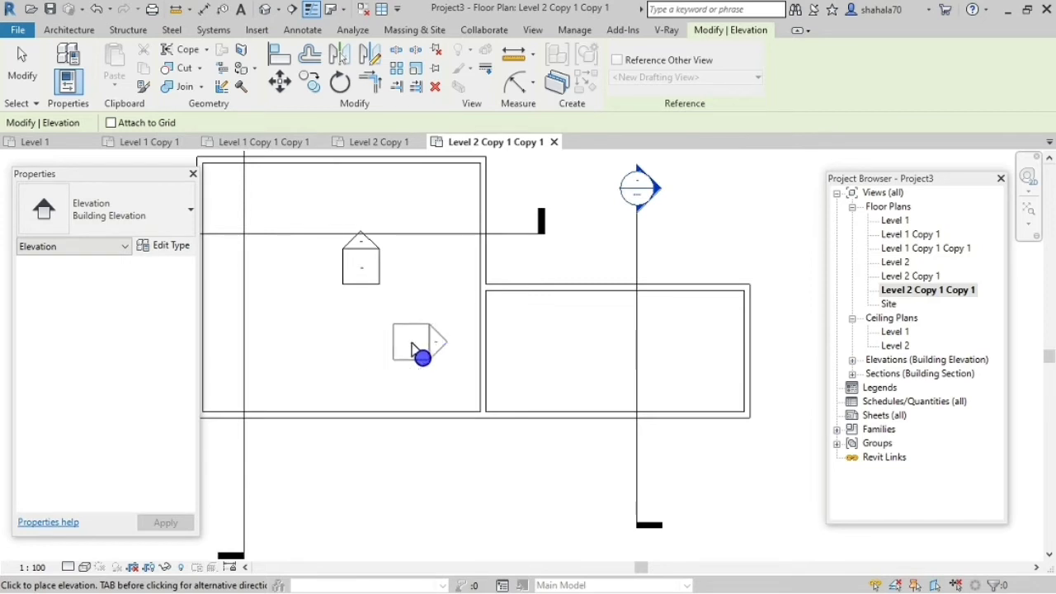
{"action": "left_click", "coordinate": [412, 345]}
{"action": "key", "text": "Escape"}
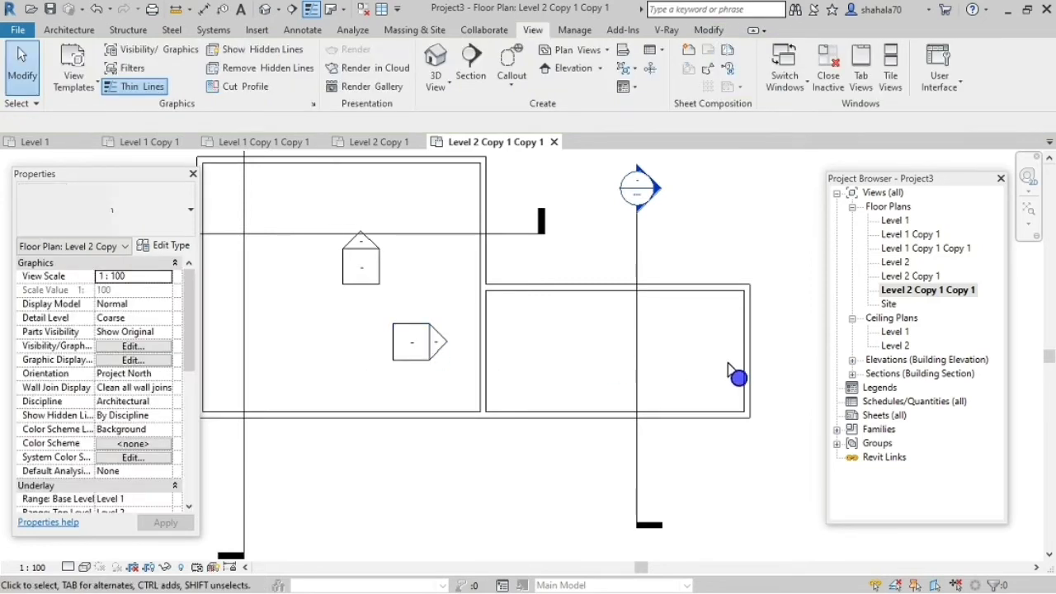
{"action": "scroll", "coordinate": [714, 368], "scroll_direction": "down", "scroll_amount": 1}
{"action": "scroll", "coordinate": [685, 376], "scroll_direction": "down", "scroll_amount": 3}
{"action": "scroll", "coordinate": [978, 318], "scroll_direction": "up", "scroll_amount": 4}
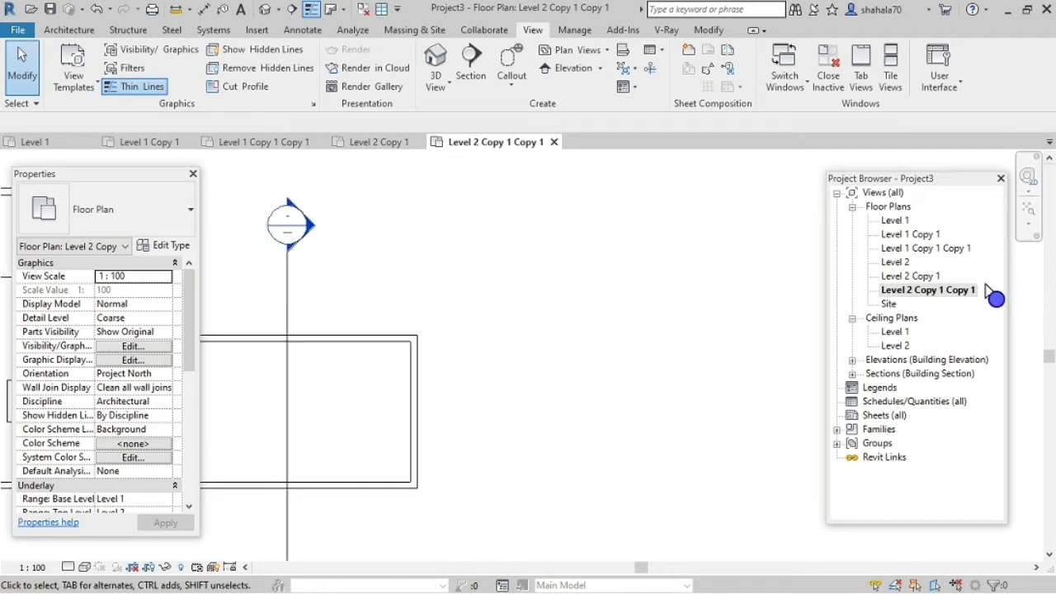
{"action": "scroll", "coordinate": [484, 431], "scroll_direction": "down", "scroll_amount": 3}
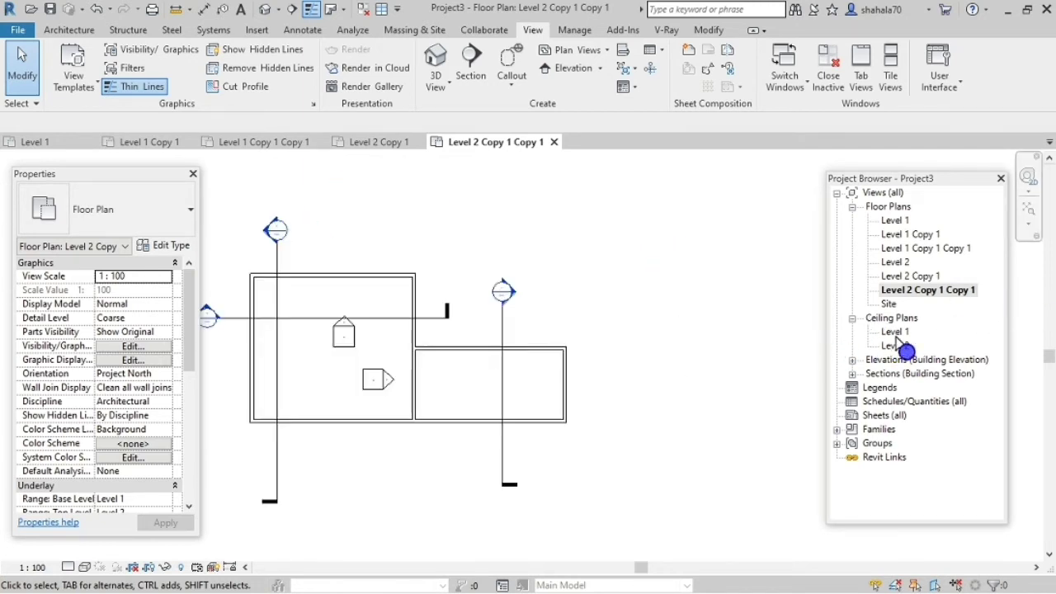
Rename the Level 1 floor plan to Level General and rename the corresponding level and views too.
{"action": "left_click", "coordinate": [898, 221]}
{"action": "right_click", "coordinate": [899, 223]}
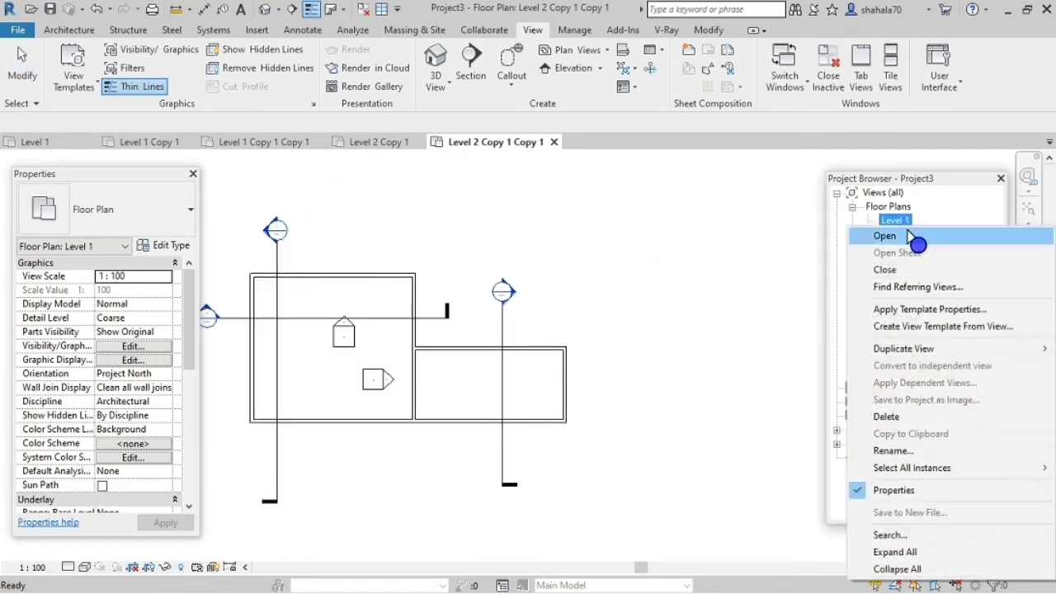
{"action": "left_click", "coordinate": [961, 450]}
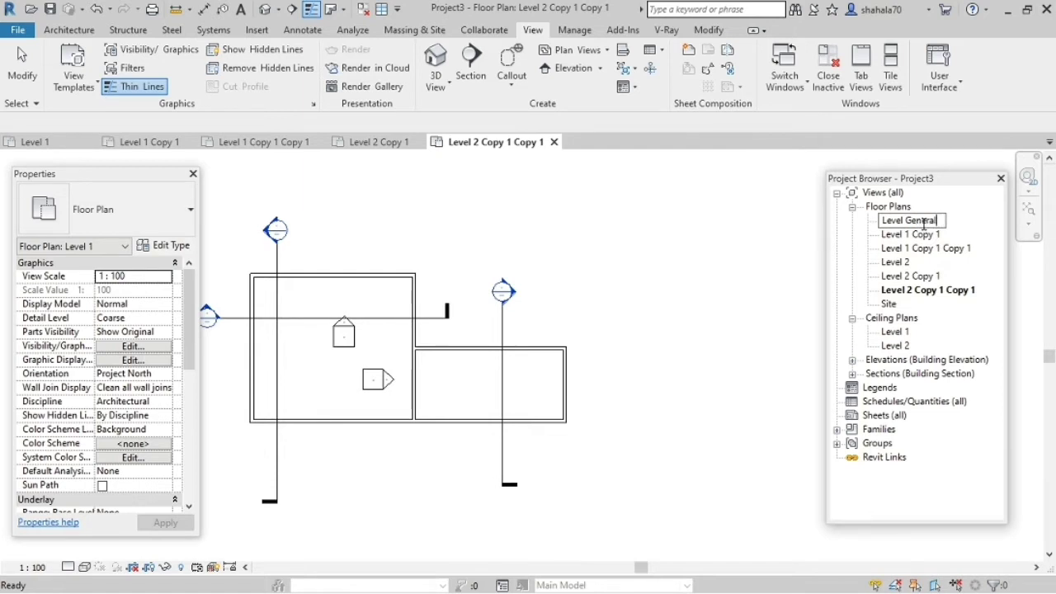
{"action": "type", "text": "Level General"}
{"action": "key", "text": "Return"}
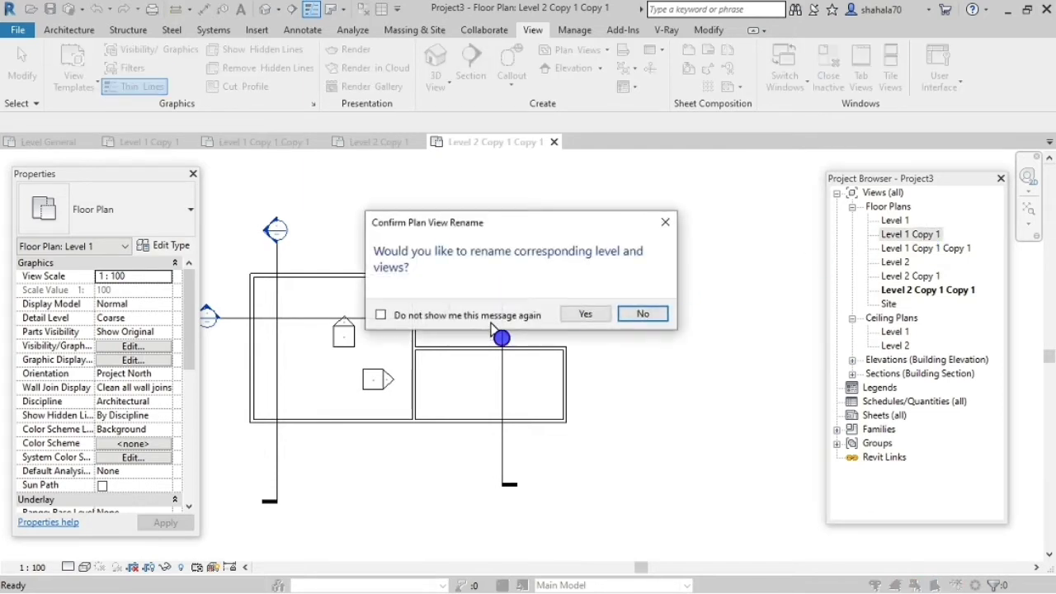
{"action": "left_click", "coordinate": [578, 314]}
Rename the Level 1 Copy 1 floor plan to Level 1 Furniture.
{"action": "right_click", "coordinate": [910, 221]}
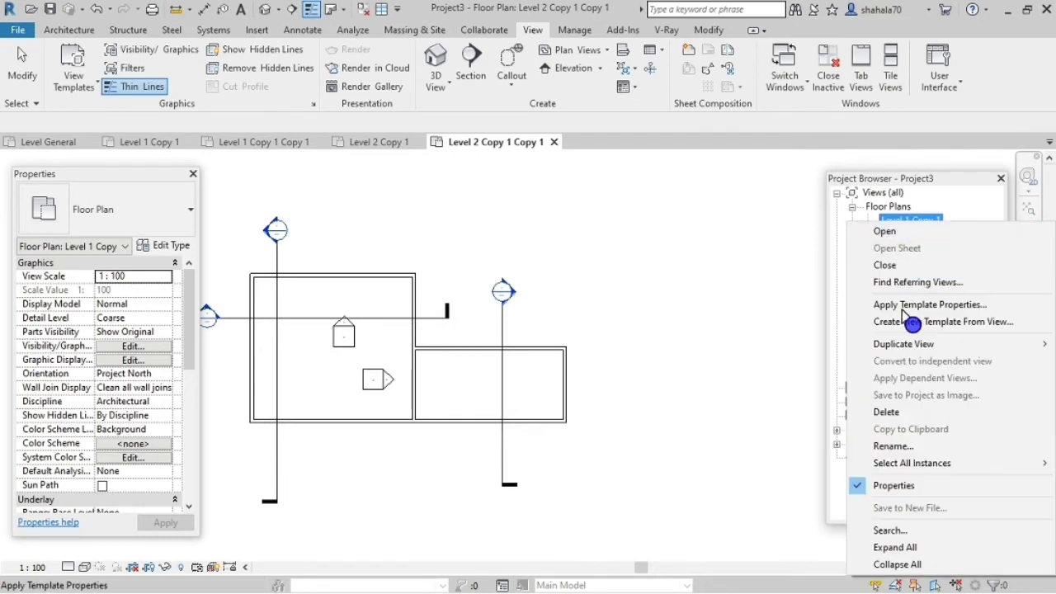
{"action": "left_click", "coordinate": [914, 446]}
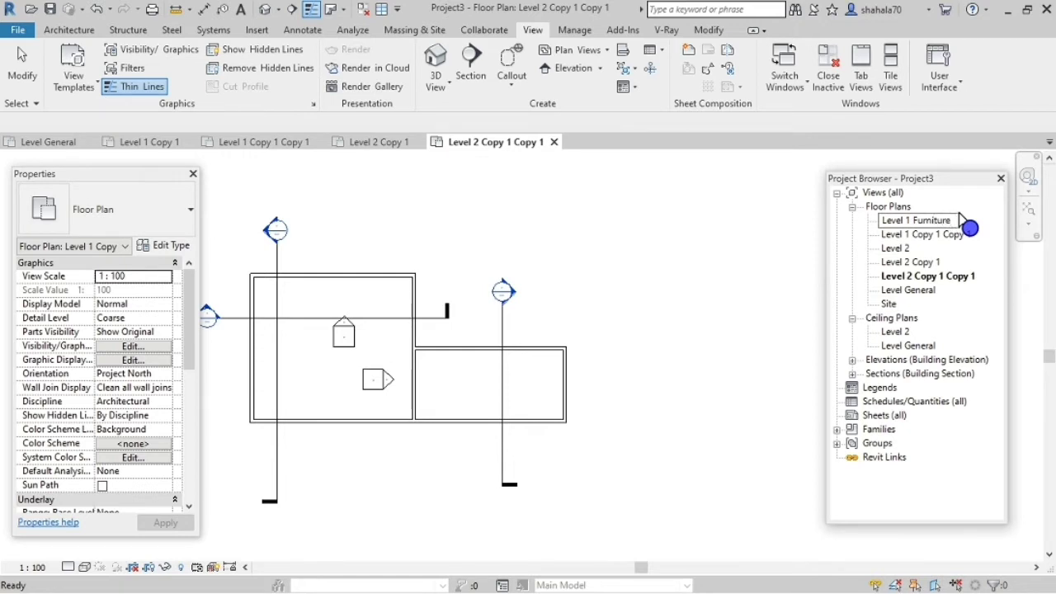
{"action": "type", "text": "Level 1 Furniture"}
{"action": "left_click", "coordinate": [898, 248]}
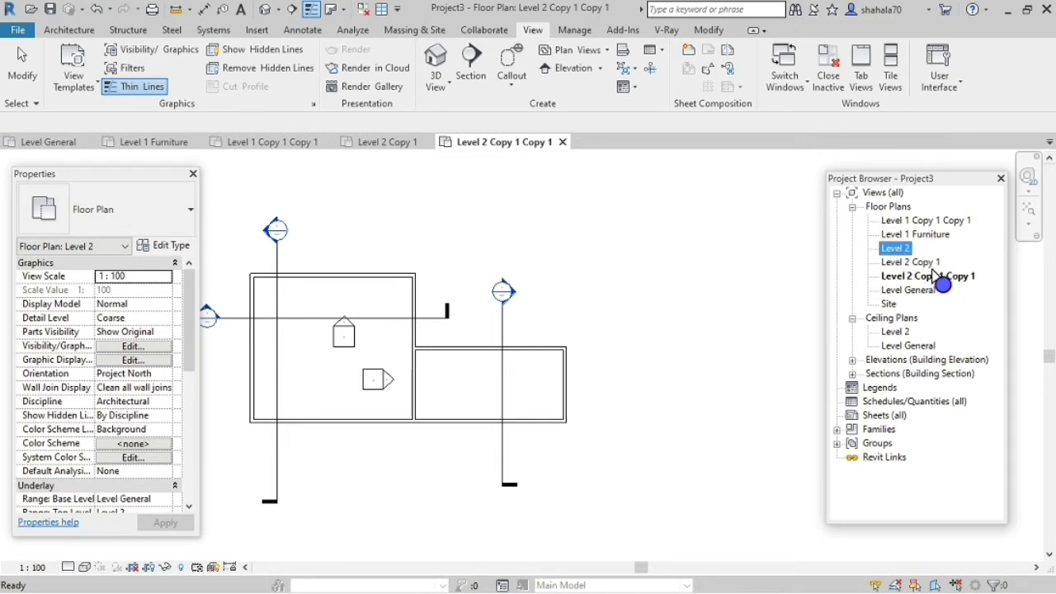
Rename the Level 1 Copy 1 Copy 1 floor plan to Level 1 Power.
{"action": "right_click", "coordinate": [882, 220]}
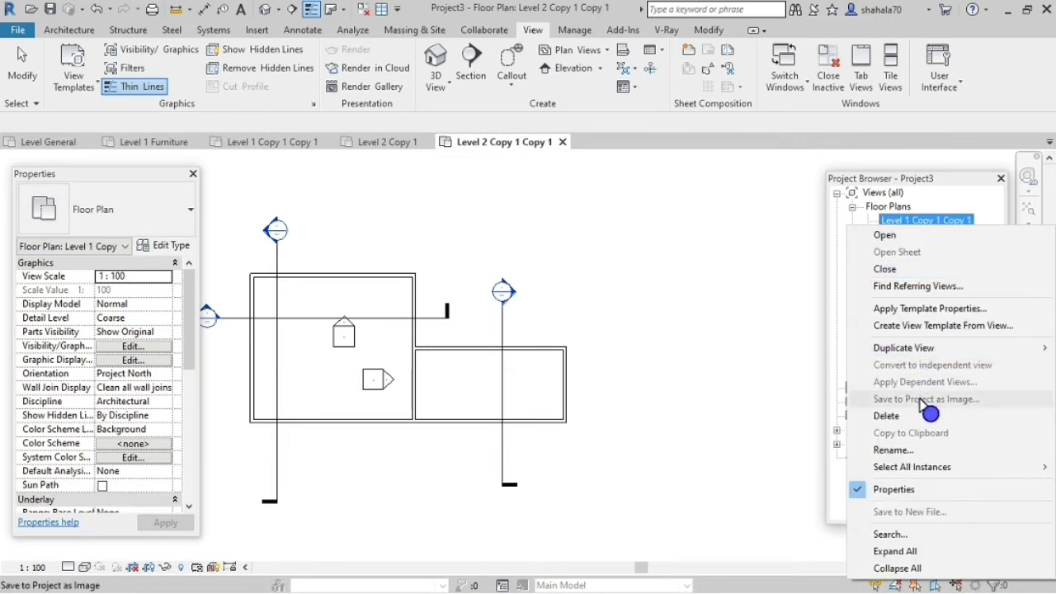
{"action": "left_click", "coordinate": [899, 450]}
{"action": "left_click_drag", "start_coordinate": [914, 220], "coordinate": [1011, 220]}
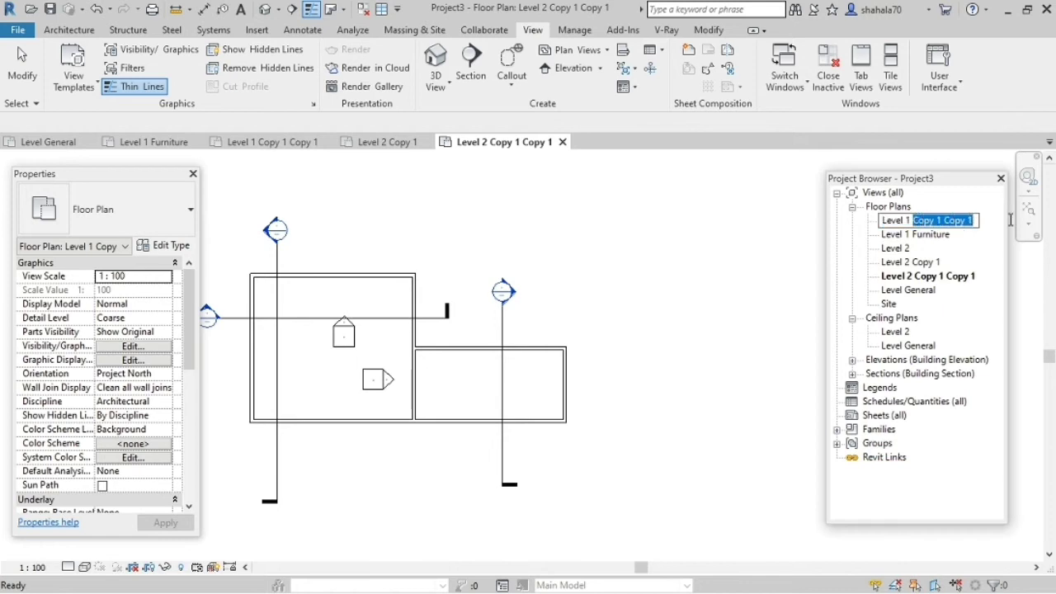
{"action": "type", "text": "Powe"}
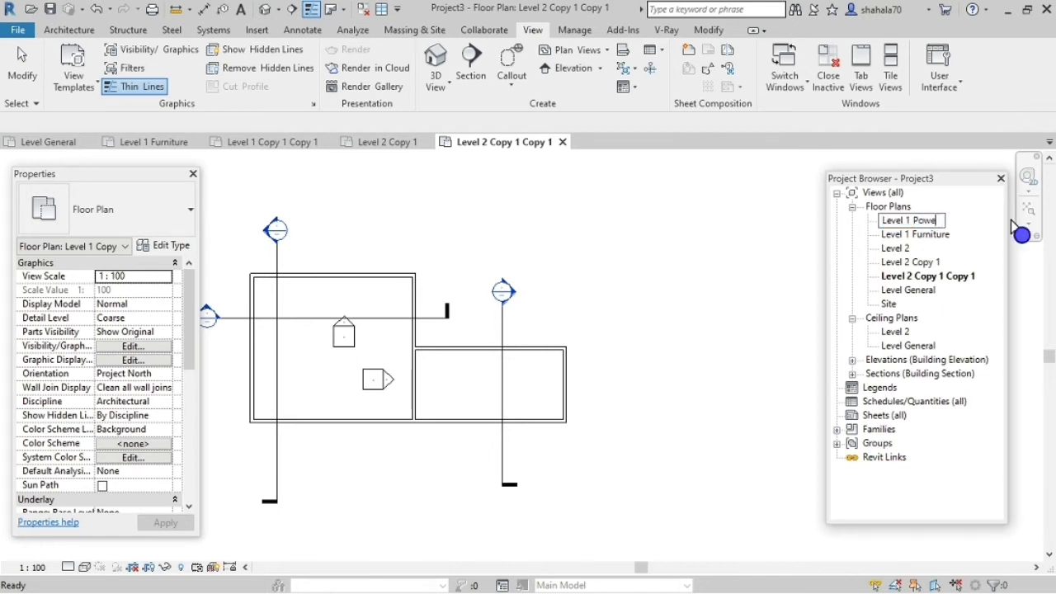
Rename the Level 2 Copy 1 Copy 1 floor plan to Level 2 Power.
{"action": "left_click", "coordinate": [943, 276]}
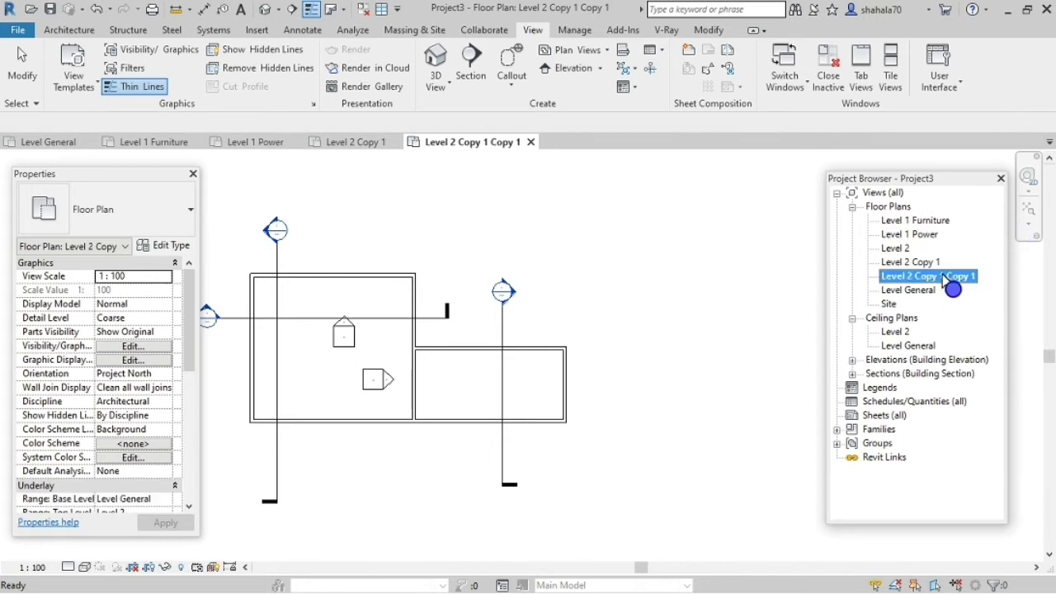
{"action": "right_click", "coordinate": [941, 276]}
{"action": "left_click", "coordinate": [894, 465]}
{"action": "left_click_drag", "start_coordinate": [914, 276], "coordinate": [1002, 299]}
{"action": "type", "text": "Power"}
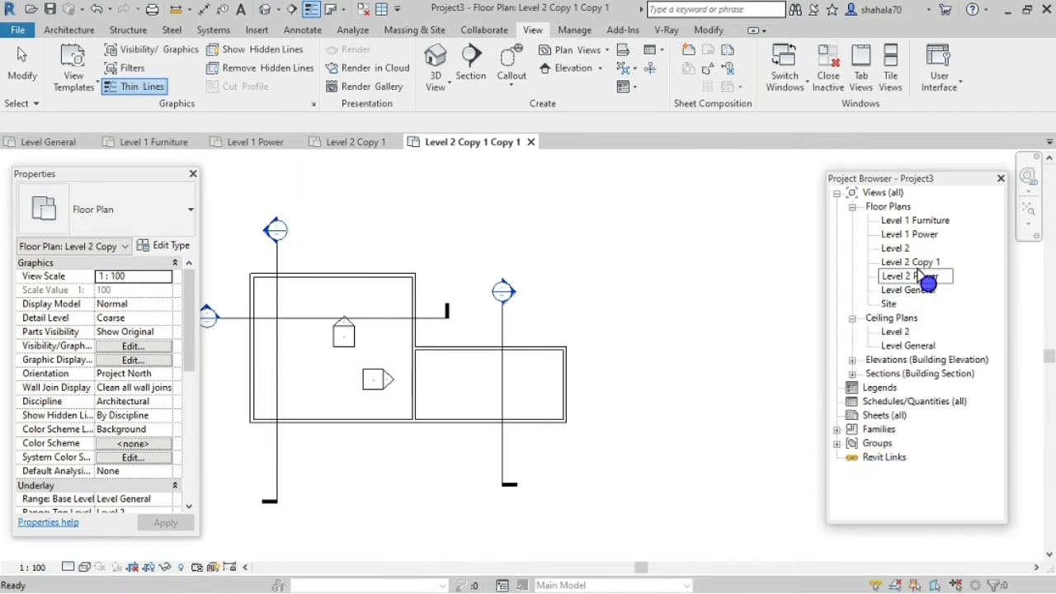
Correct the name of the Level General floor plan to Level 1 General, including the corresponding level and views.
{"action": "left_click", "coordinate": [908, 291]}
{"action": "right_click", "coordinate": [906, 294]}
{"action": "left_click", "coordinate": [894, 464]}
{"action": "left_click", "coordinate": [909, 291]}
{"action": "right_click", "coordinate": [936, 329]}
{"action": "left_click", "coordinate": [908, 290]}
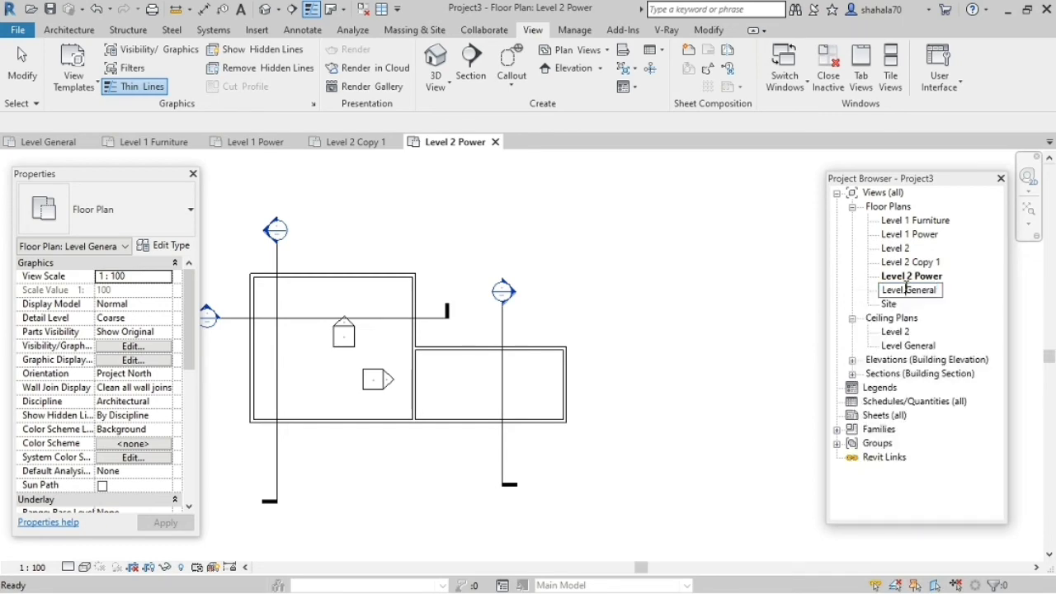
{"action": "type", "text": "1"}
{"action": "key", "text": "Return"}
{"action": "key", "text": "Return"}
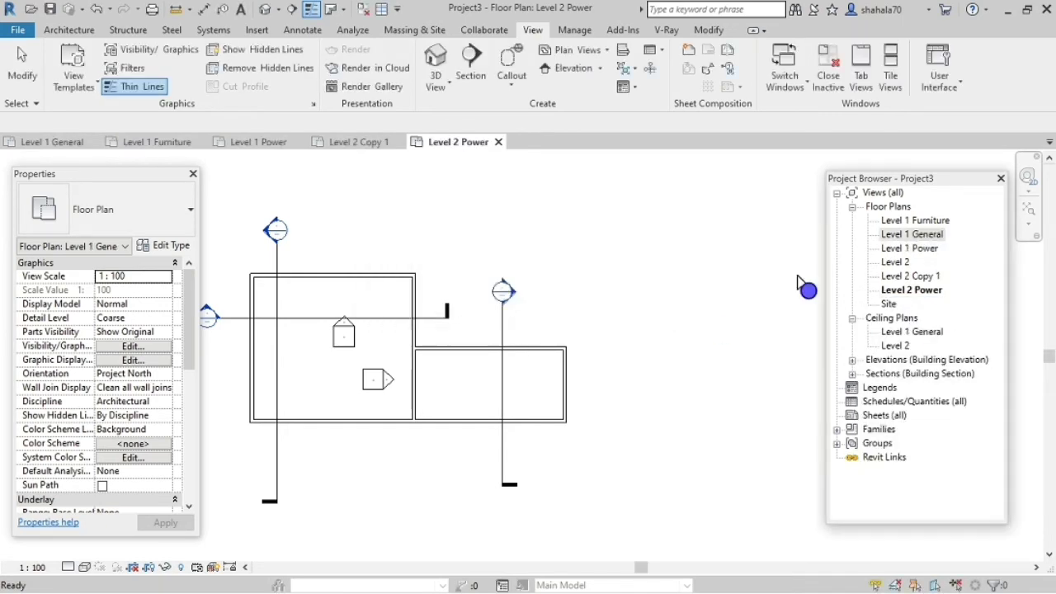
Rename the Level 2 floor plan to Level 2 Furniture and the Level 2 Copy 1 floor plan to Level 2 General.
{"action": "right_click", "coordinate": [896, 262]}
{"action": "left_click", "coordinate": [896, 465]}
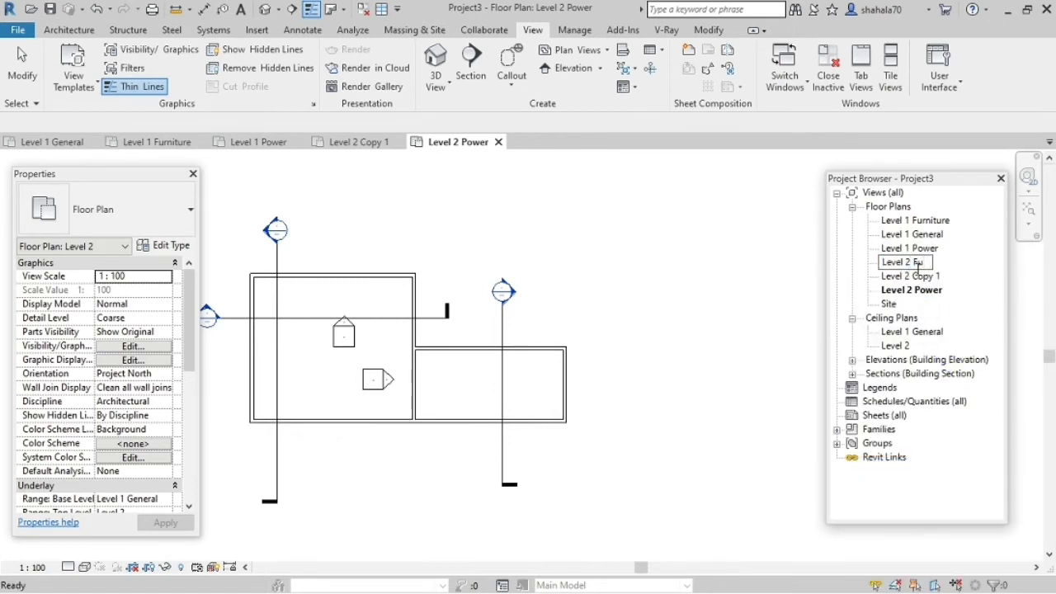
{"action": "type", "text": "Level 2 Furniture"}
{"action": "key", "text": "Return"}
{"action": "left_click", "coordinate": [634, 311]}
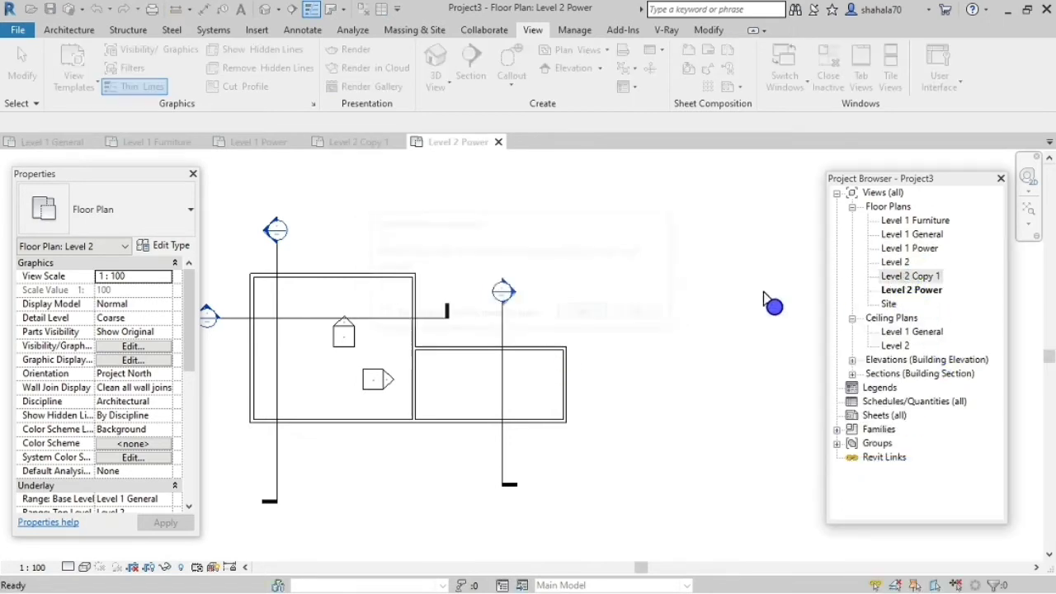
{"action": "right_click", "coordinate": [908, 278]}
{"action": "left_click", "coordinate": [894, 465]}
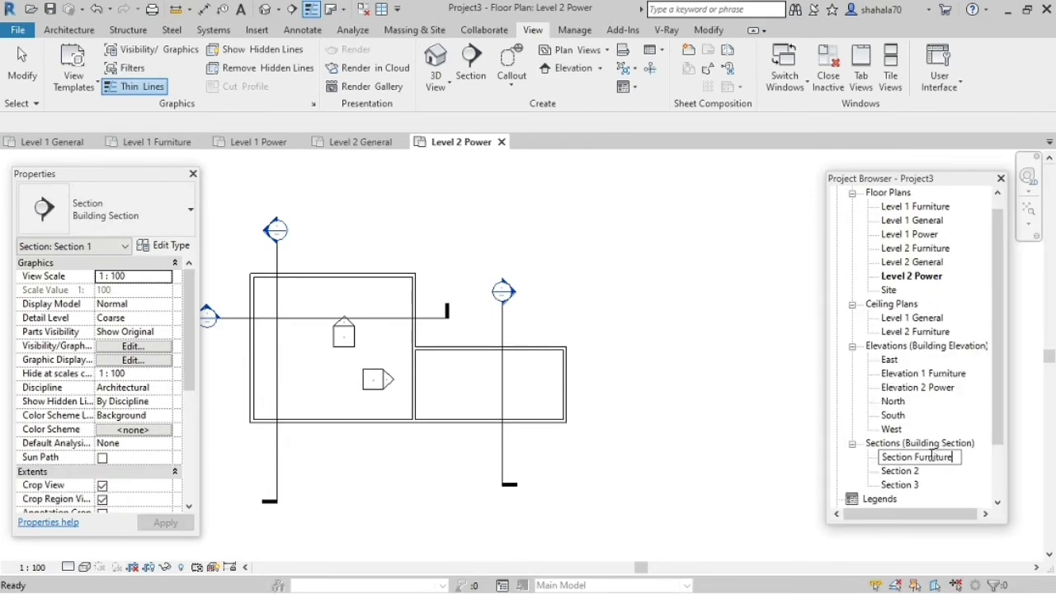
Rename the Section 3 building section to Section Power.
{"action": "right_click", "coordinate": [908, 485]}
{"action": "left_click", "coordinate": [896, 341]}
{"action": "left_click_drag", "start_coordinate": [912, 470], "coordinate": [933, 477]}
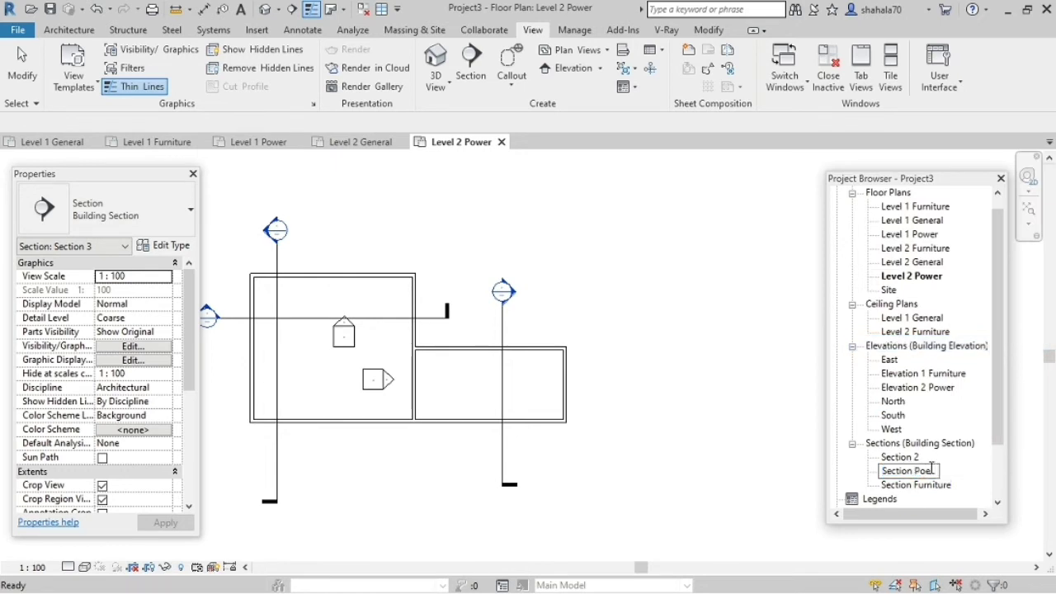
{"action": "type", "text": "Power"}
Rename the Section 2 building section to Section General.
{"action": "right_click", "coordinate": [892, 462]}
{"action": "left_click", "coordinate": [917, 340]}
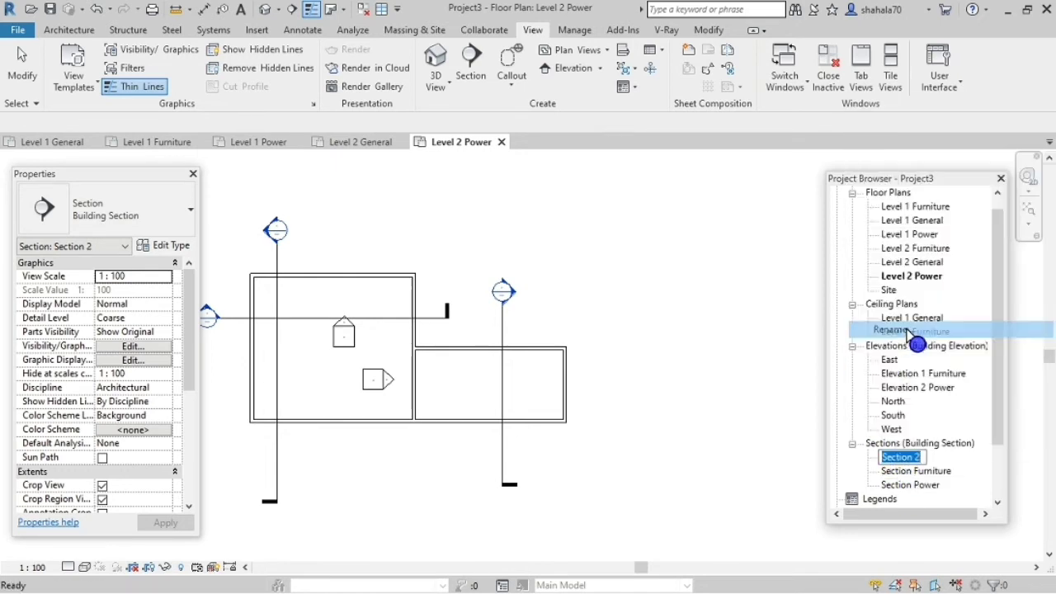
{"action": "left_click", "coordinate": [931, 461]}
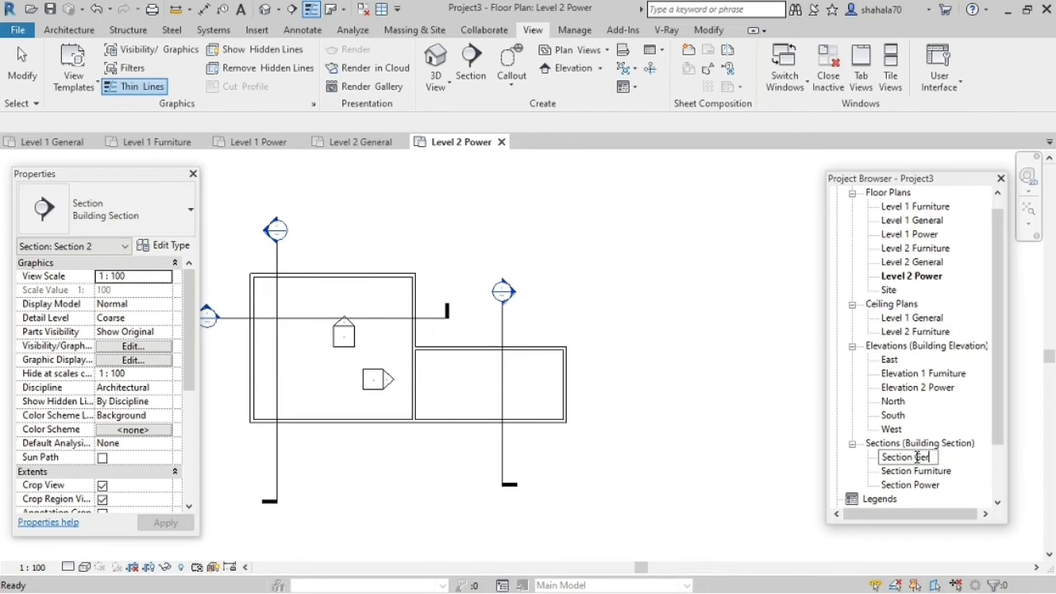
{"action": "type", "text": "General"}
{"action": "left_click", "coordinate": [631, 312]}
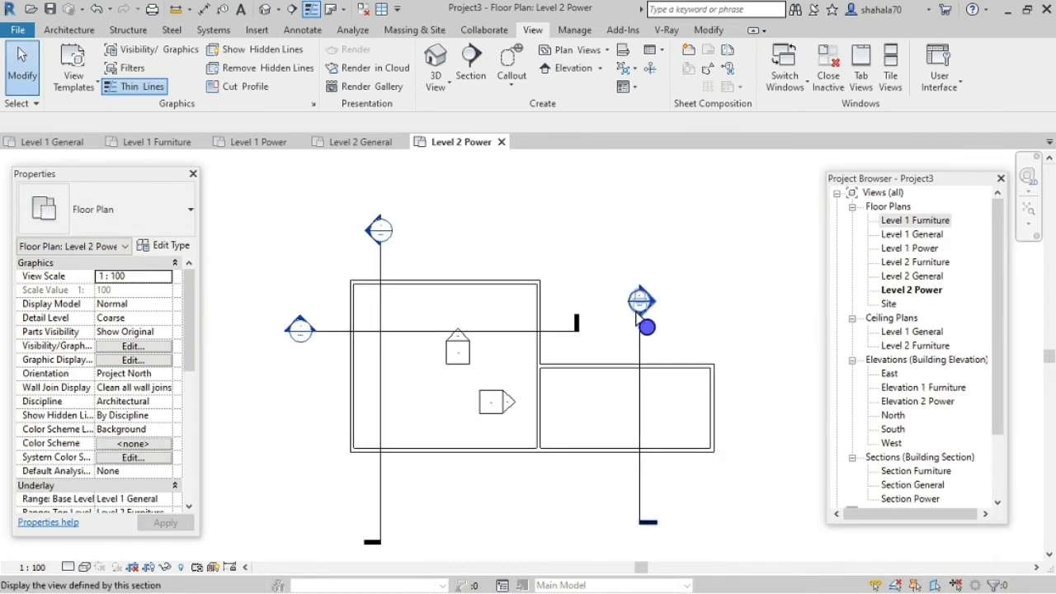
Set the View Type to Furniture for both Furniture floor plans, the Level 2 Furniture ceiling plan, Elevation 1 Furniture and Section Furniture.
{"action": "mouse_move", "coordinate": [988, 248]}
{"action": "left_mouse_down"}
{"action": "mouse_move", "coordinate": [987, 365]}
{"action": "mouse_move", "coordinate": [992, 262]}
{"action": "left_mouse_up"}
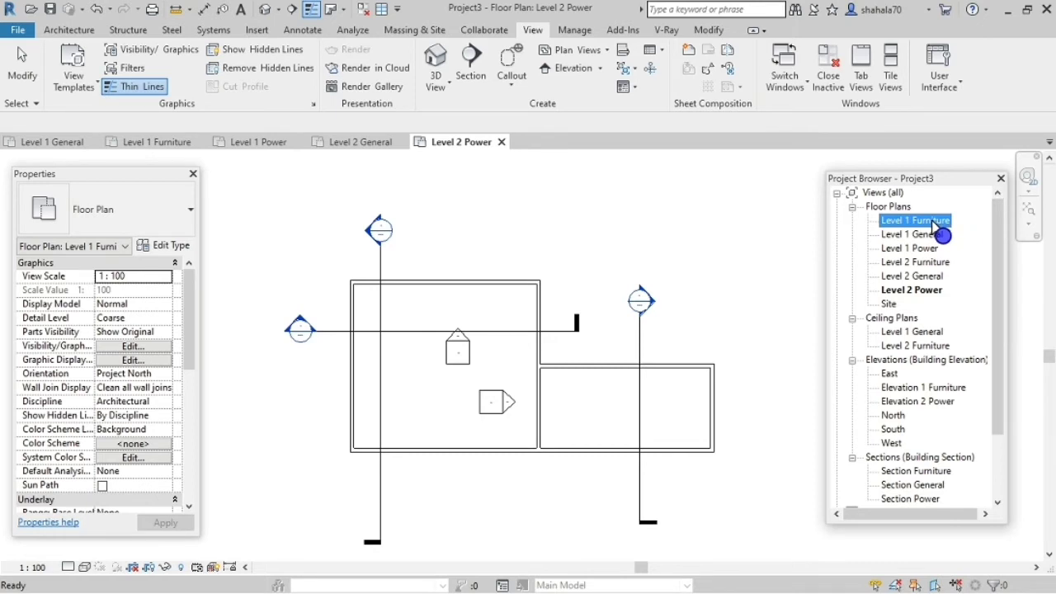
{"action": "left_click", "coordinate": [929, 263], "text": "ctrl"}
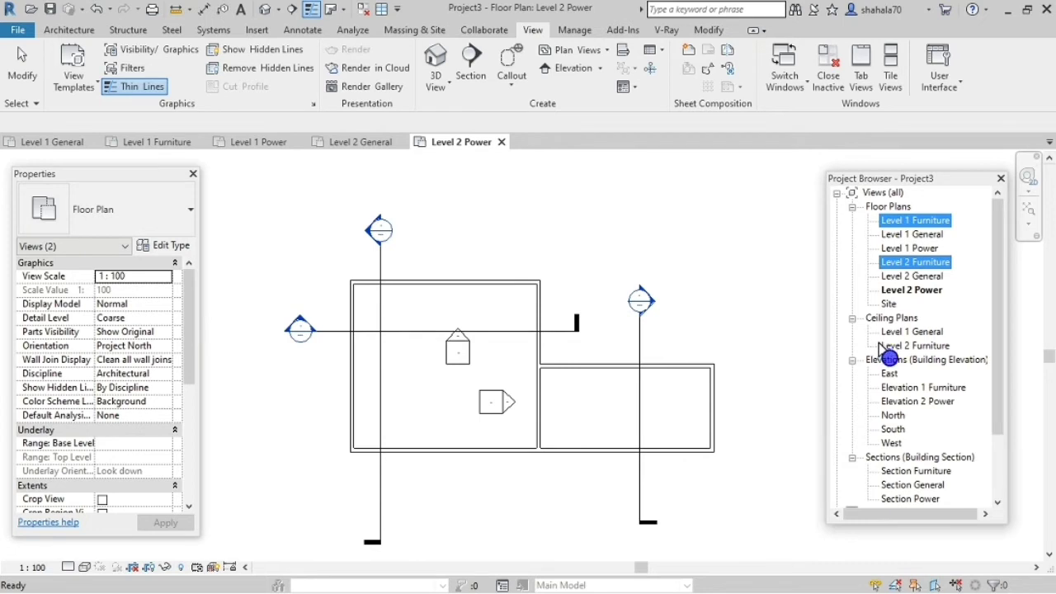
{"action": "left_click", "coordinate": [911, 346], "text": "ctrl"}
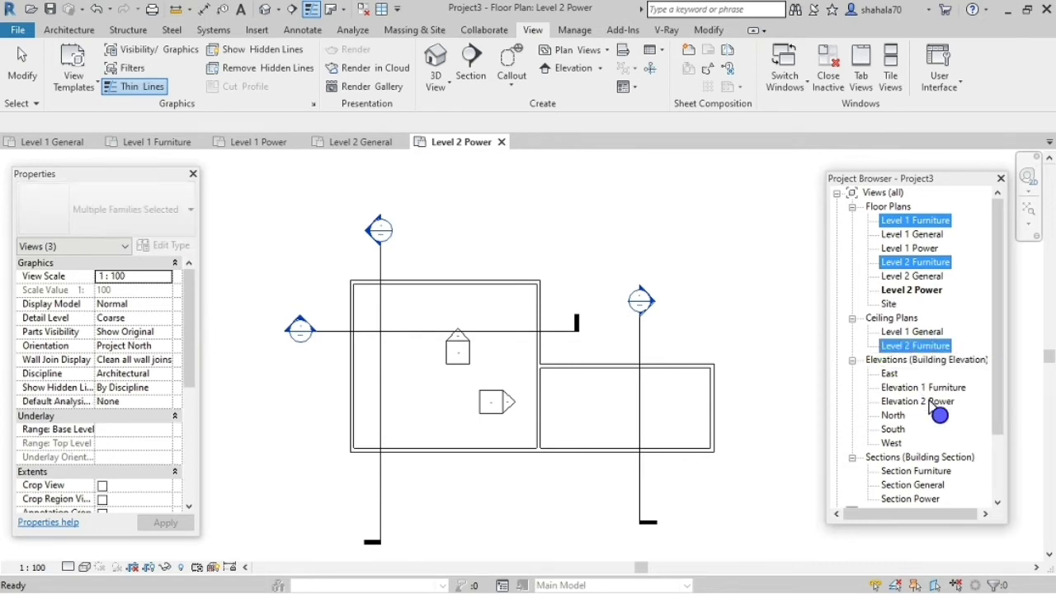
{"action": "left_click", "coordinate": [922, 388], "text": "ctrl"}
{"action": "left_click", "coordinate": [912, 472], "text": "ctrl"}
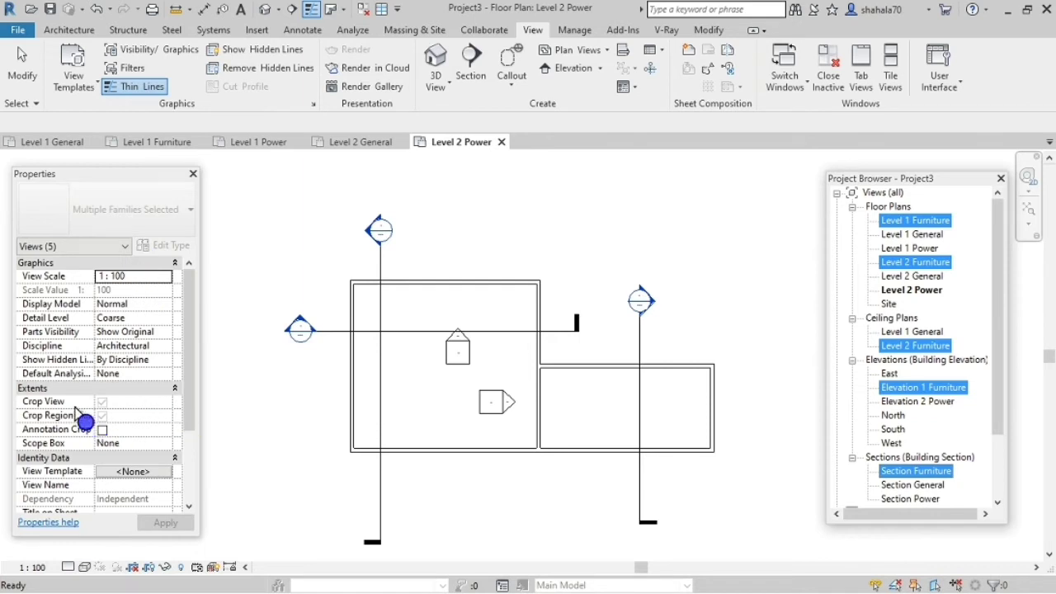
{"action": "scroll", "coordinate": [95, 417], "scroll_direction": "down", "scroll_amount": 2}
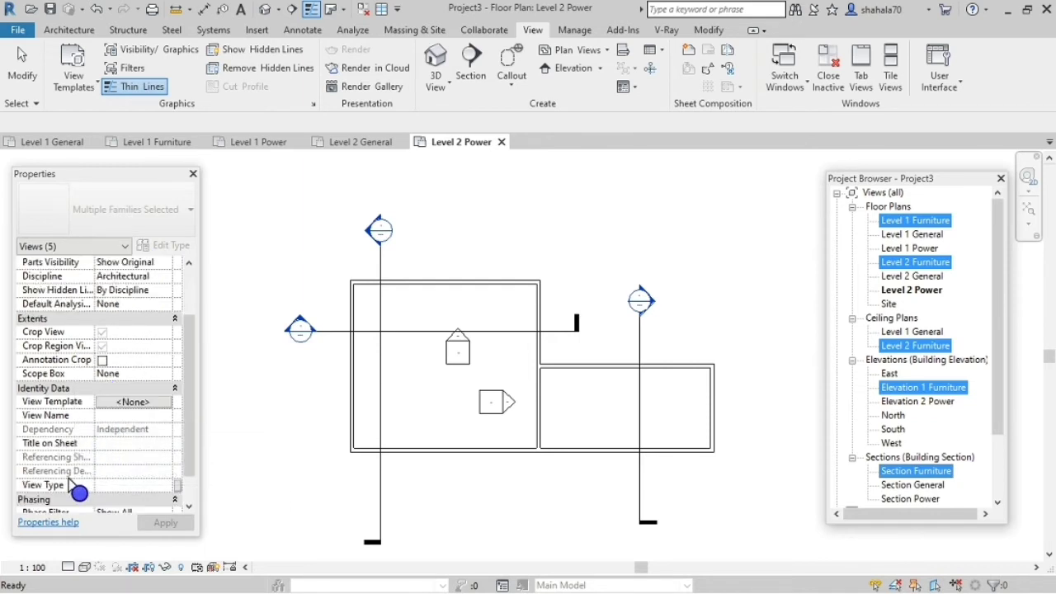
{"action": "left_click", "coordinate": [166, 485]}
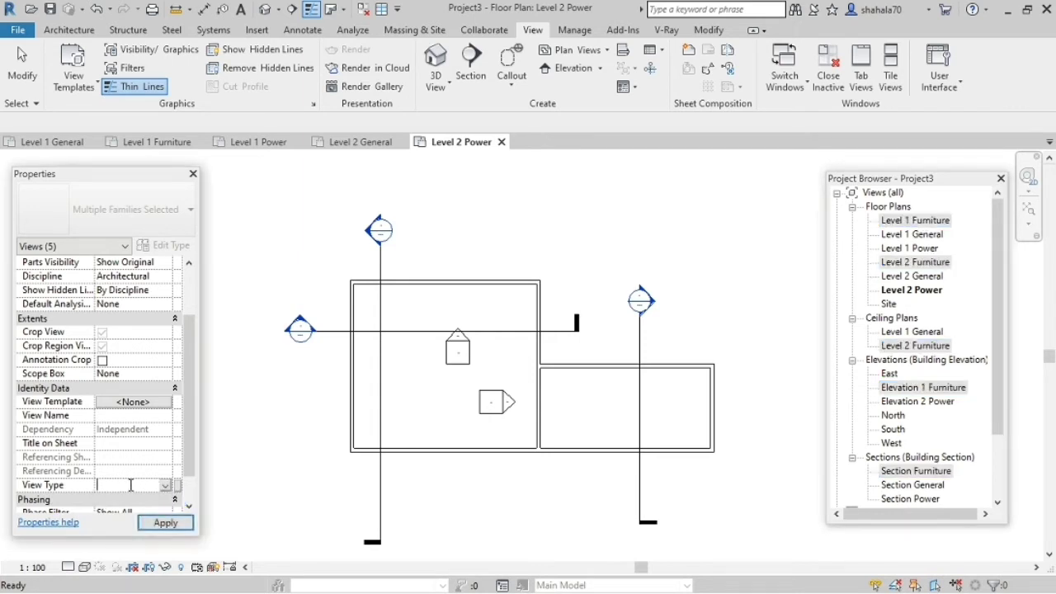
{"action": "type", "text": "Fur"}
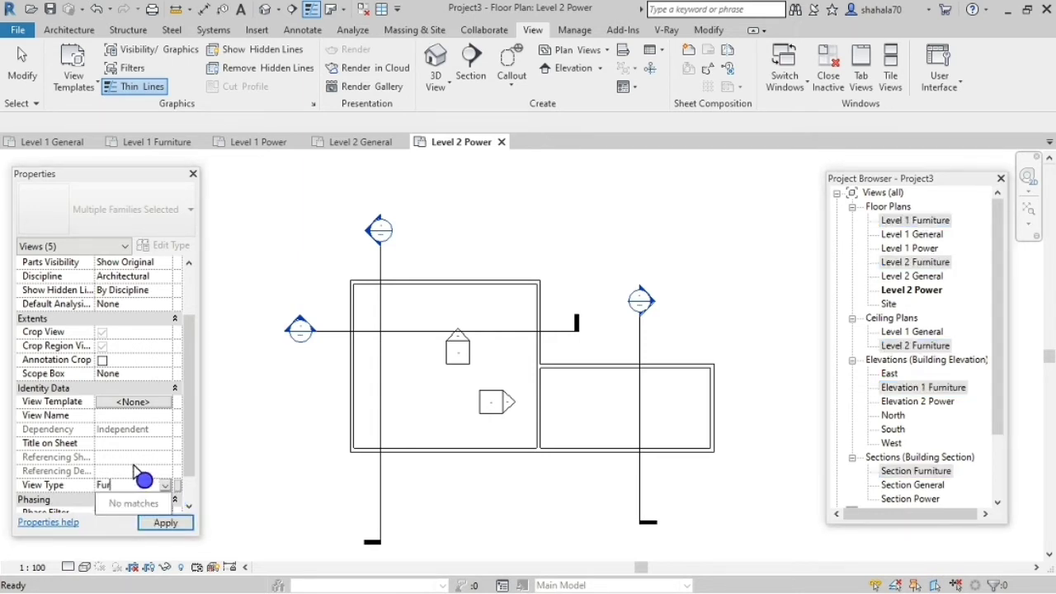
{"action": "type", "text": "niture"}
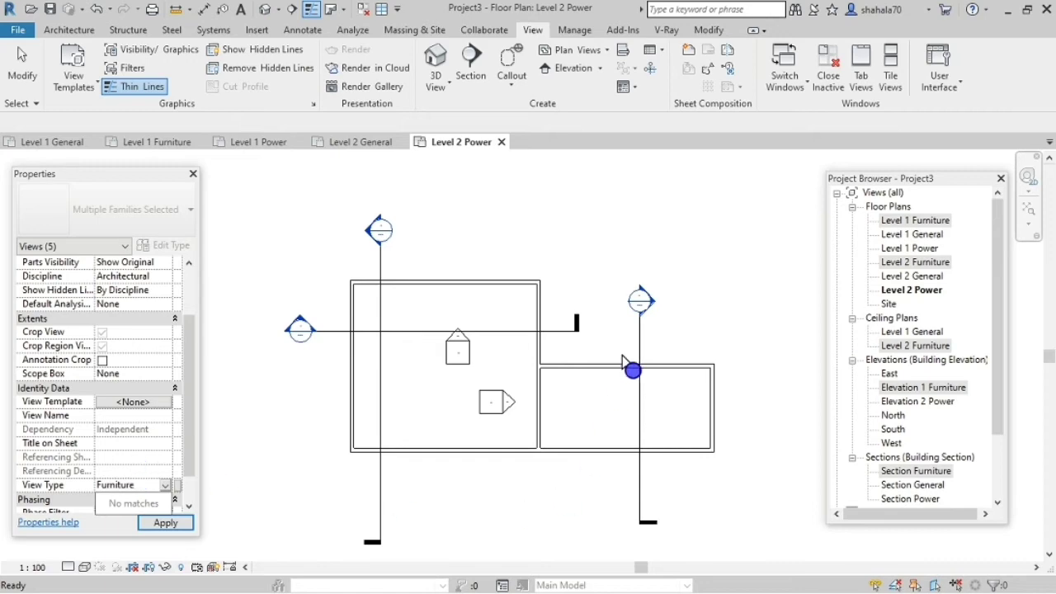
{"action": "left_click", "coordinate": [759, 316]}
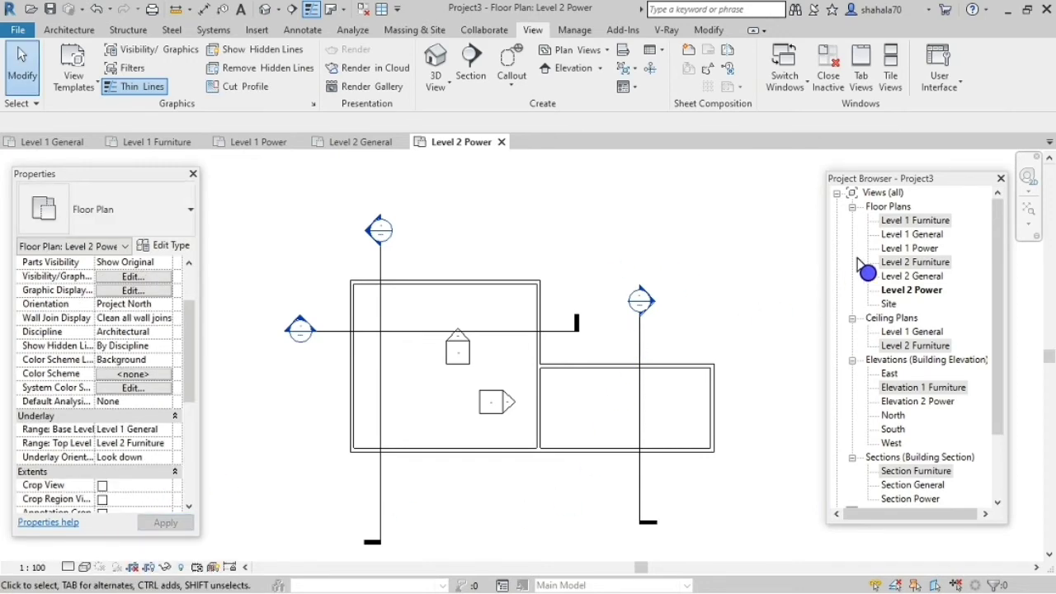
Set the View Type to General for the General floor and ceiling plans, Site, the East, North, South and West elevations, and Section General.
{"action": "left_click", "coordinate": [901, 235]}
{"action": "left_click", "coordinate": [908, 276], "text": "ctrl"}
{"action": "left_click", "coordinate": [888, 303], "text": "ctrl"}
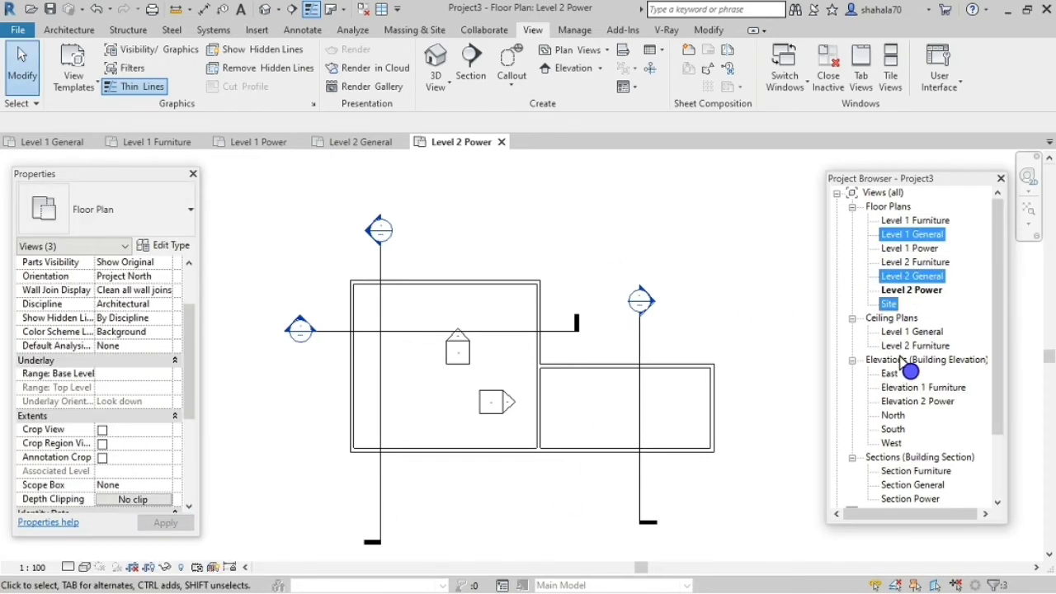
{"action": "left_click", "coordinate": [896, 333], "text": "ctrl"}
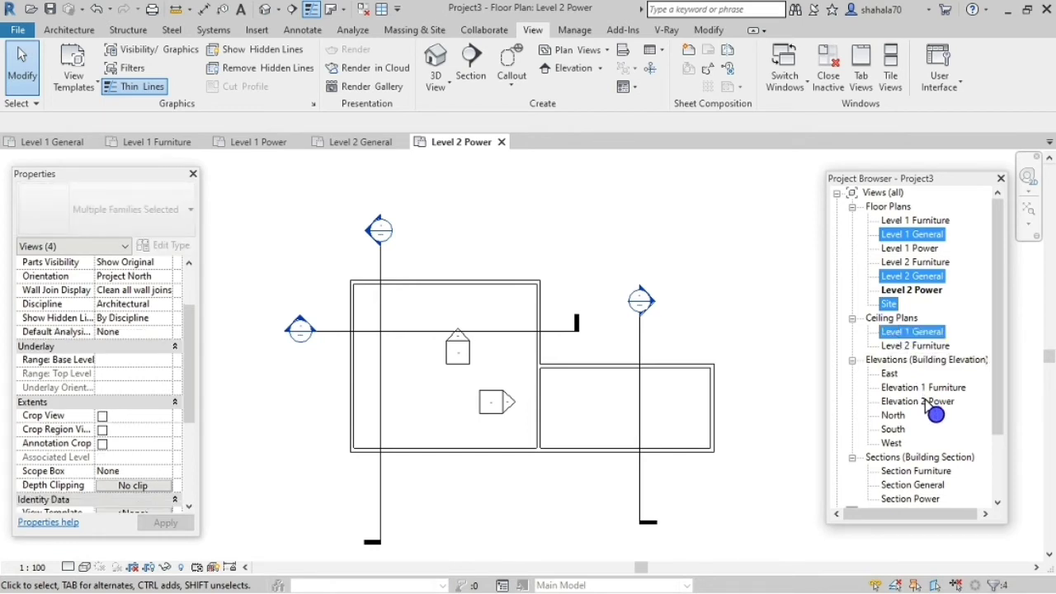
{"action": "left_click", "coordinate": [890, 374], "text": "ctrl"}
{"action": "left_click", "coordinate": [891, 416], "text": "ctrl"}
{"action": "left_click", "coordinate": [892, 443], "text": "ctrl"}
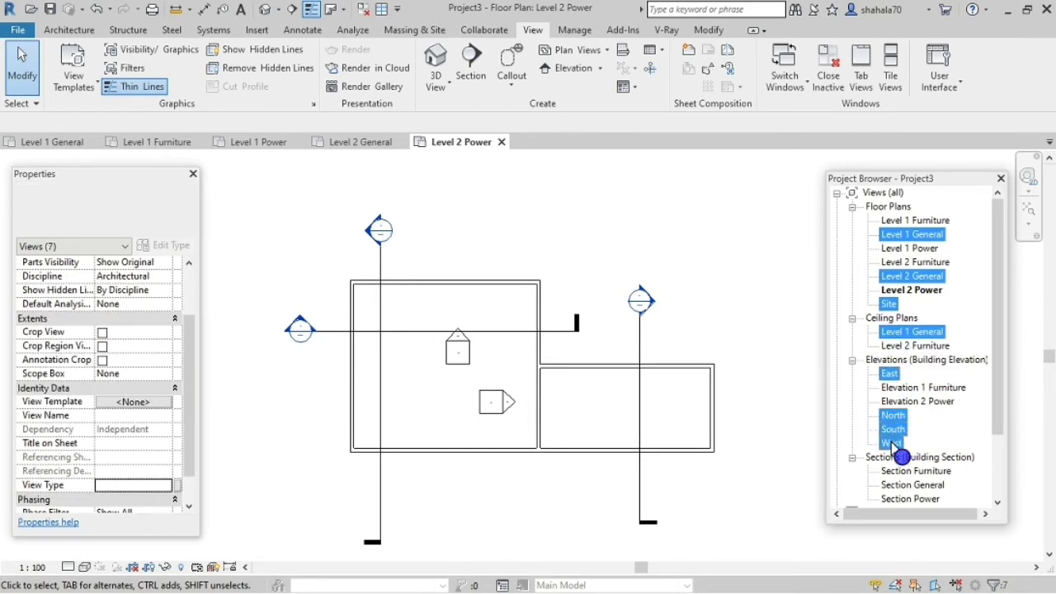
{"action": "left_click", "coordinate": [916, 487], "text": "ctrl"}
{"action": "scroll", "coordinate": [947, 394], "scroll_direction": "down", "scroll_amount": 2}
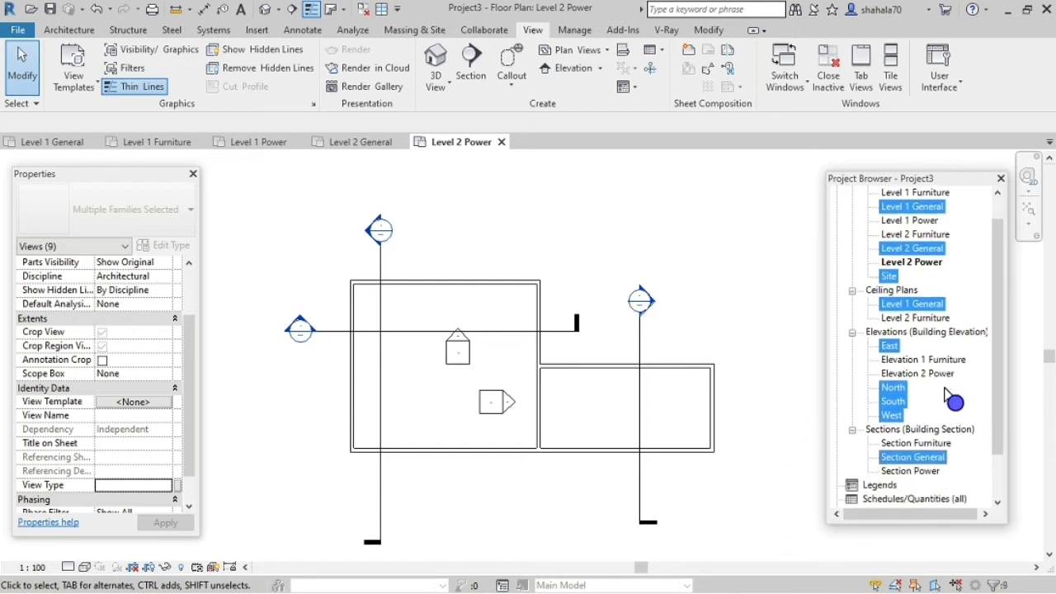
{"action": "left_click", "coordinate": [116, 484]}
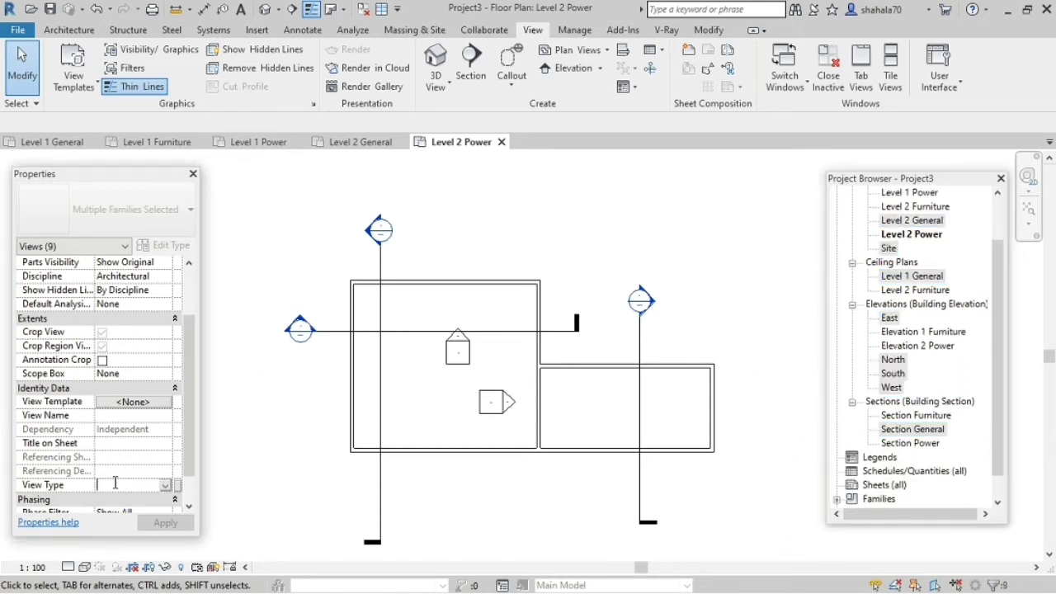
{"action": "type", "text": "Gri"}
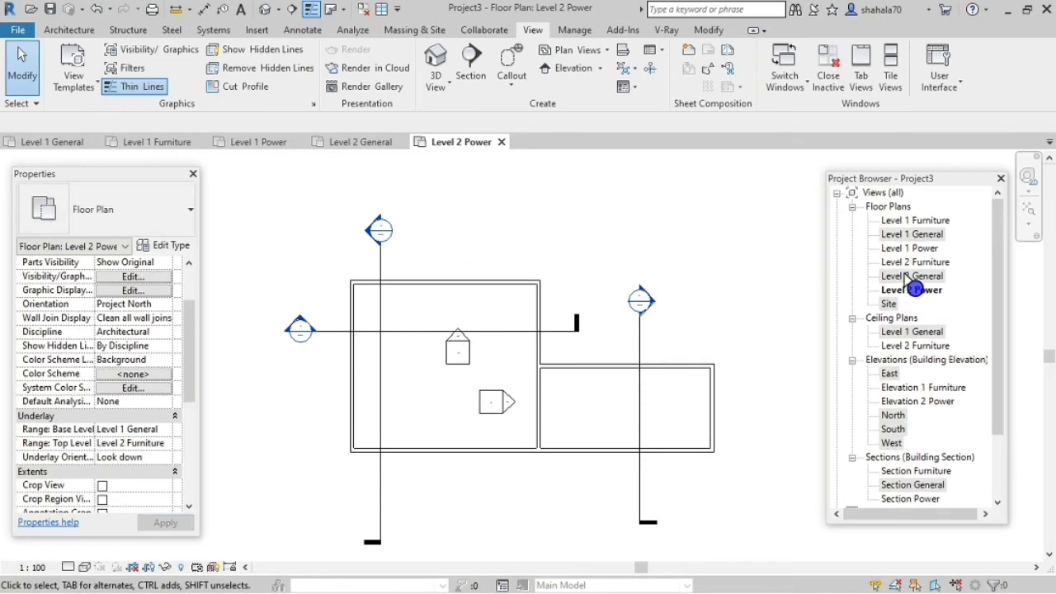
Set the View Type to Power for the Level 1 Power and Level 2 Power floor plans, Elevation 2 Power and Section Power.
{"action": "left_click", "coordinate": [913, 248]}
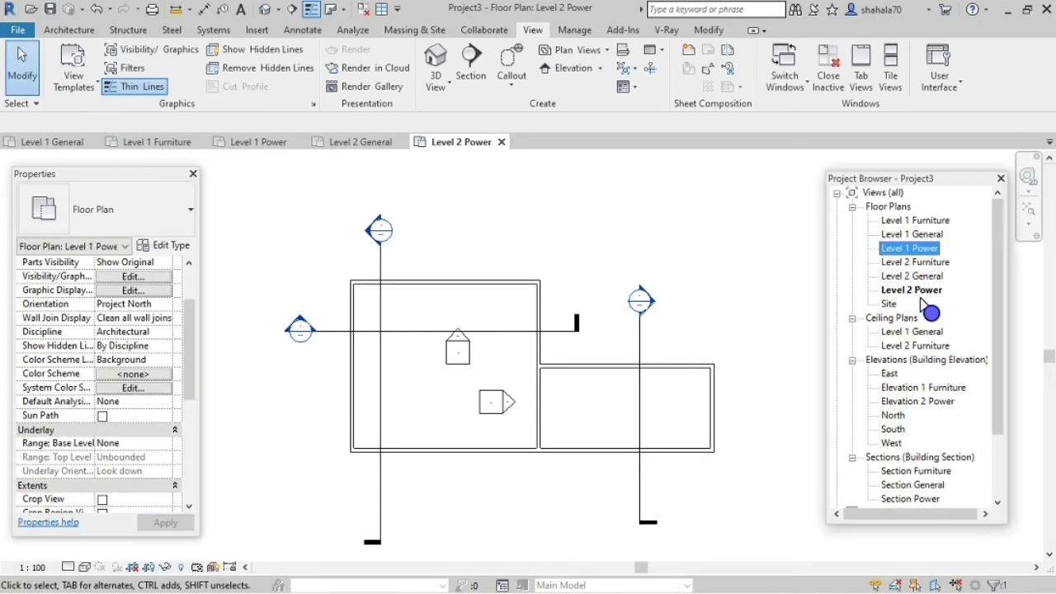
{"action": "left_click", "coordinate": [923, 292], "text": "ctrl"}
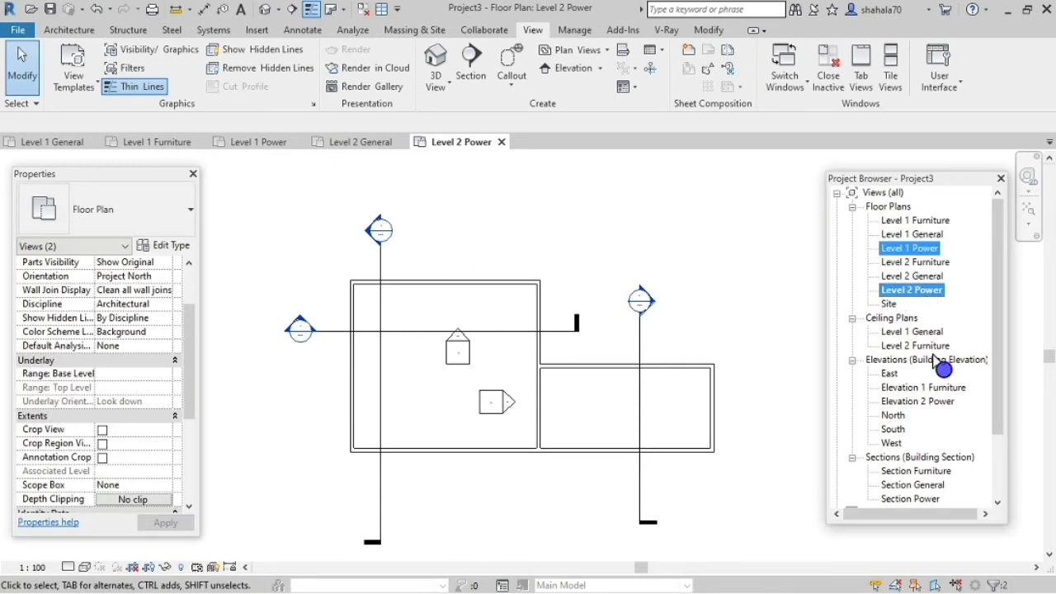
{"action": "left_click", "coordinate": [923, 408], "text": "ctrl"}
{"action": "left_click", "coordinate": [937, 498], "text": "ctrl"}
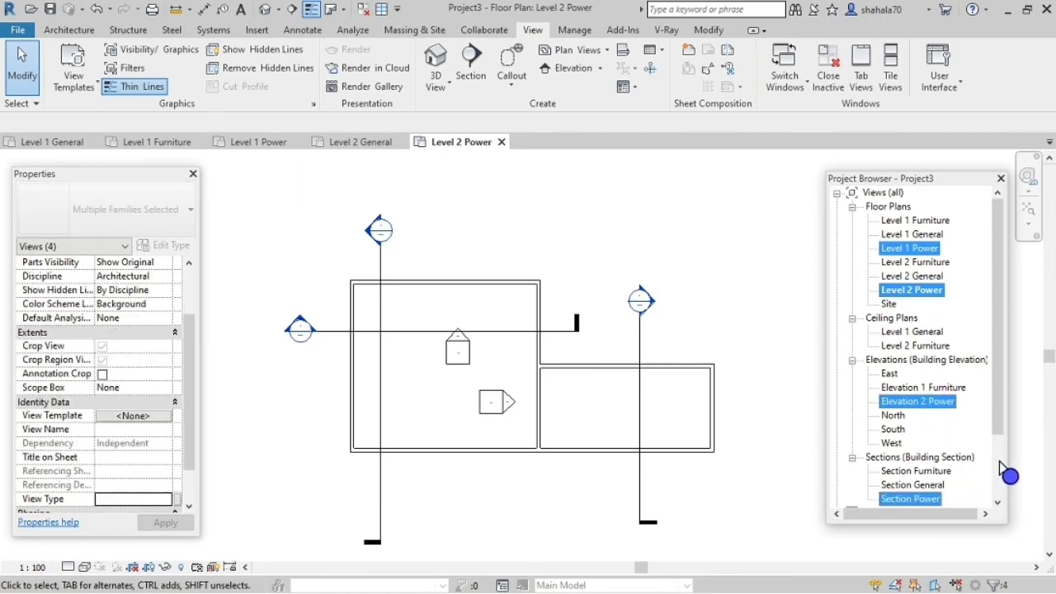
{"action": "scroll", "coordinate": [1002, 469], "scroll_direction": "down", "scroll_amount": 3}
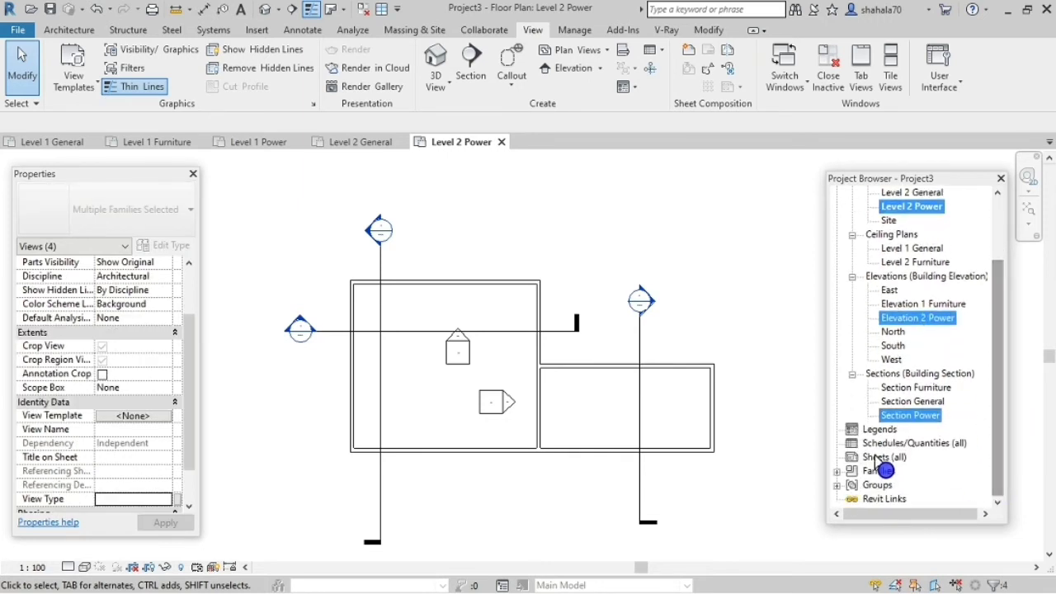
{"action": "left_click", "coordinate": [117, 500]}
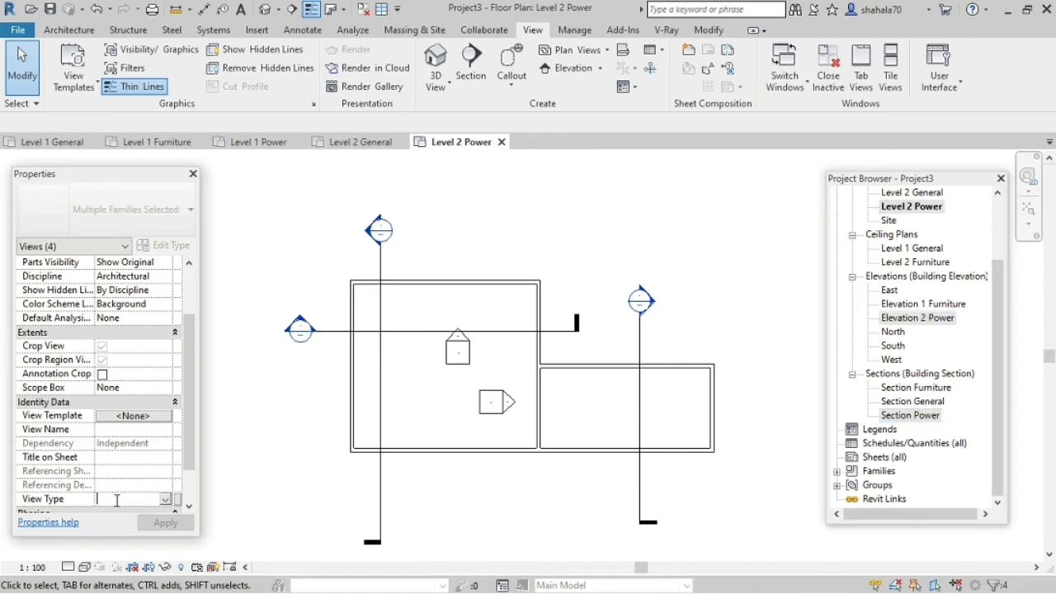
{"action": "type", "text": "Power"}
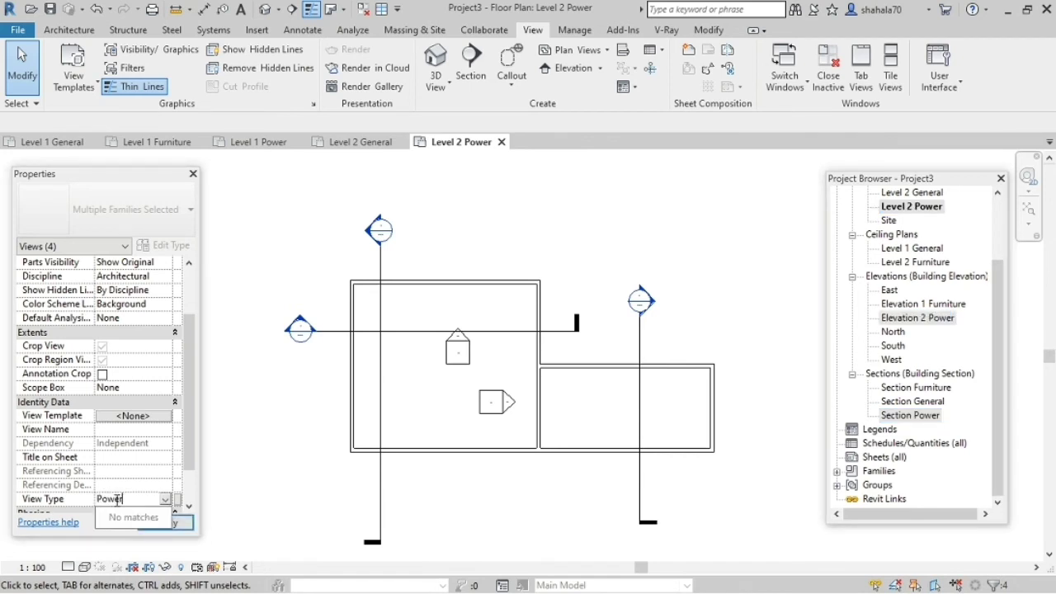
{"action": "left_click", "coordinate": [482, 233]}
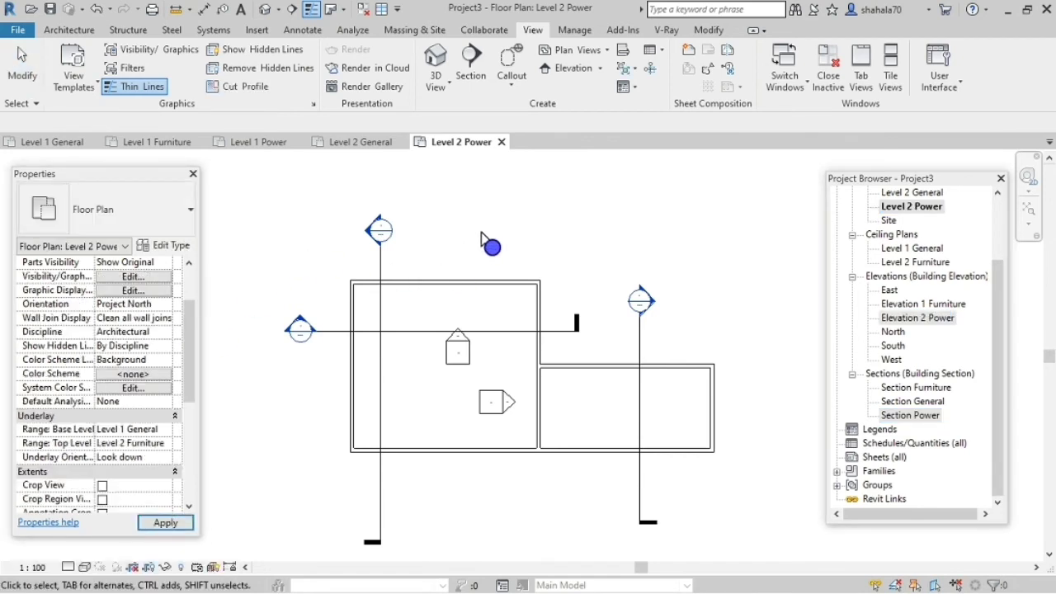
{"action": "scroll", "coordinate": [904, 407], "scroll_direction": "up", "scroll_amount": 1}
{"action": "scroll", "coordinate": [905, 407], "scroll_direction": "up", "scroll_amount": 2}
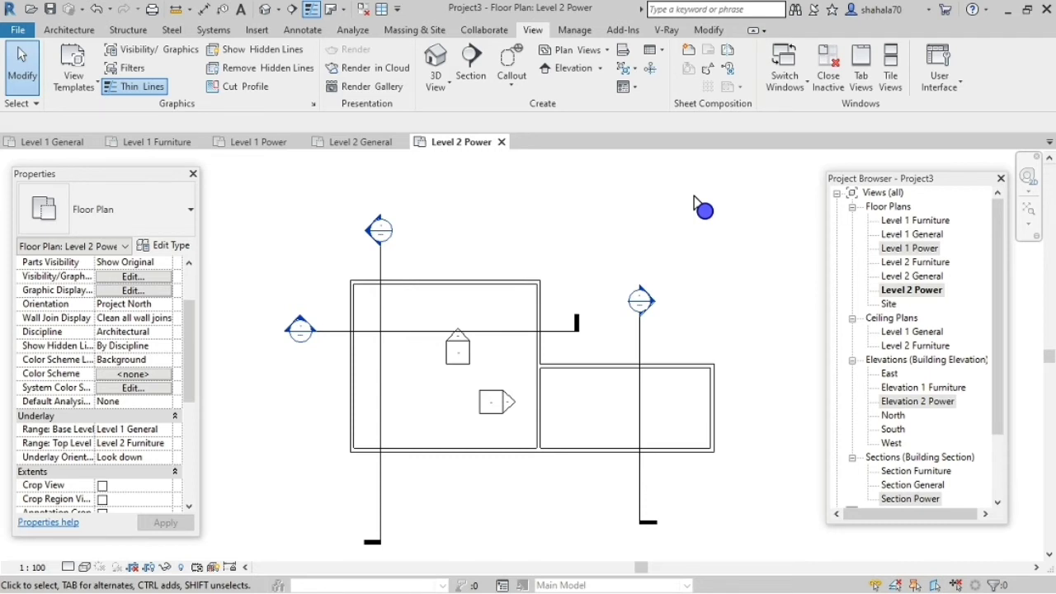
Create a new browser organization scheme for the project's views named View Type.
{"action": "left_click", "coordinate": [940, 78]}
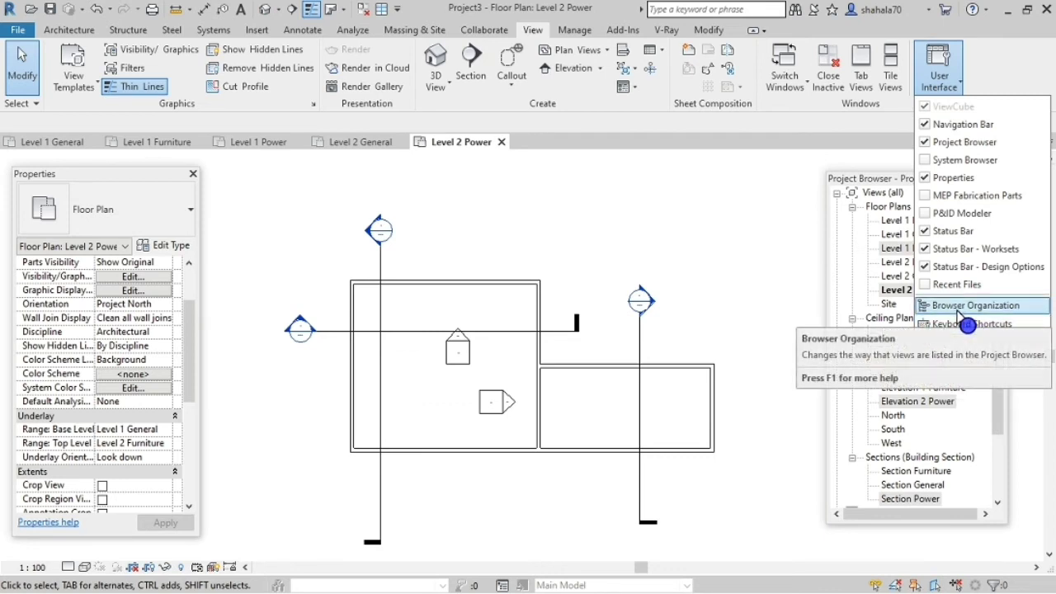
{"action": "left_click", "coordinate": [728, 227]}
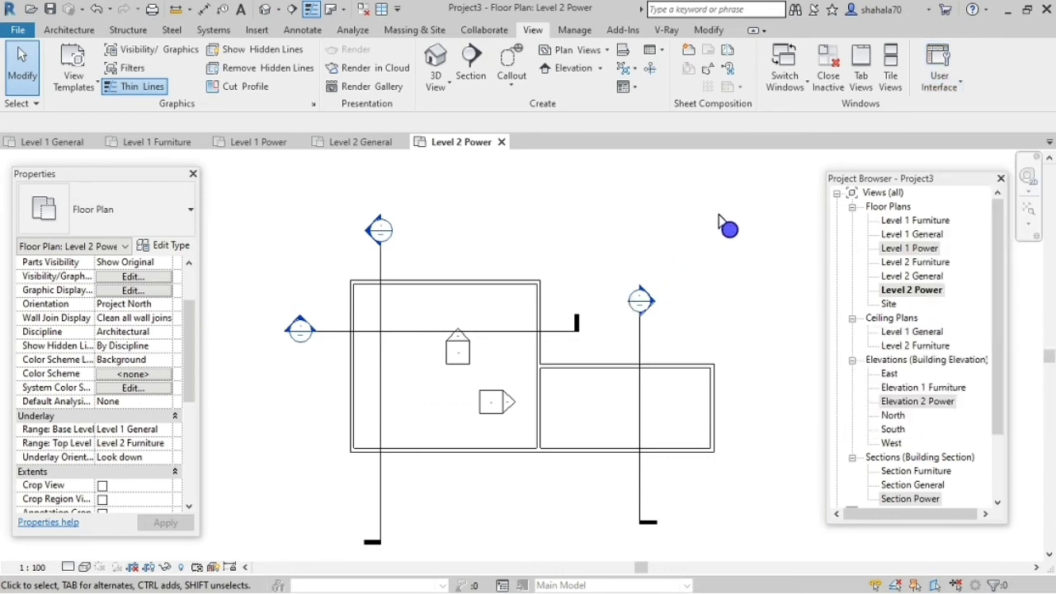
{"action": "left_click", "coordinate": [880, 198]}
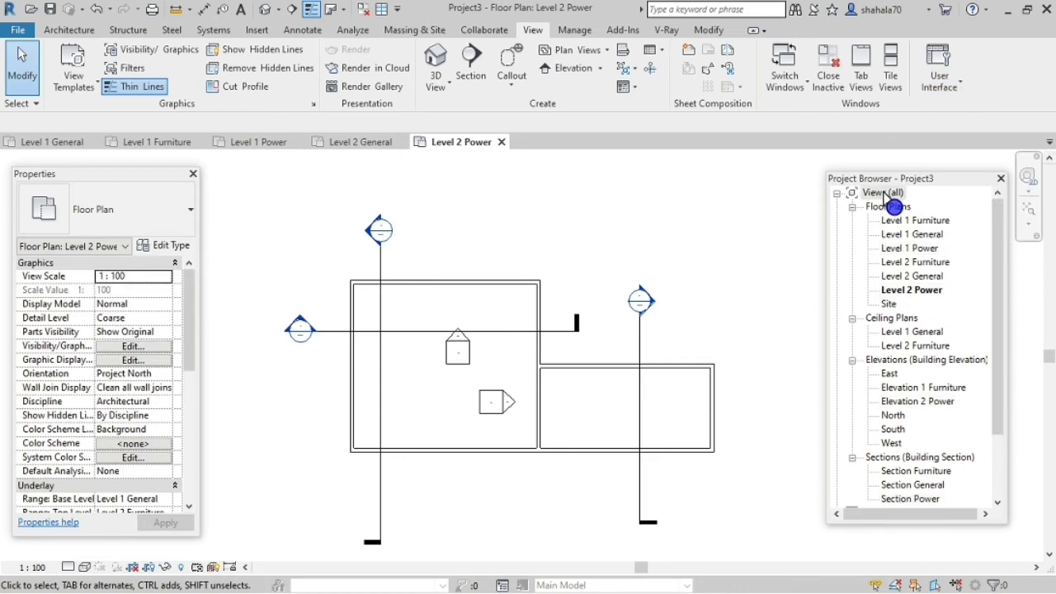
{"action": "right_click", "coordinate": [887, 199]}
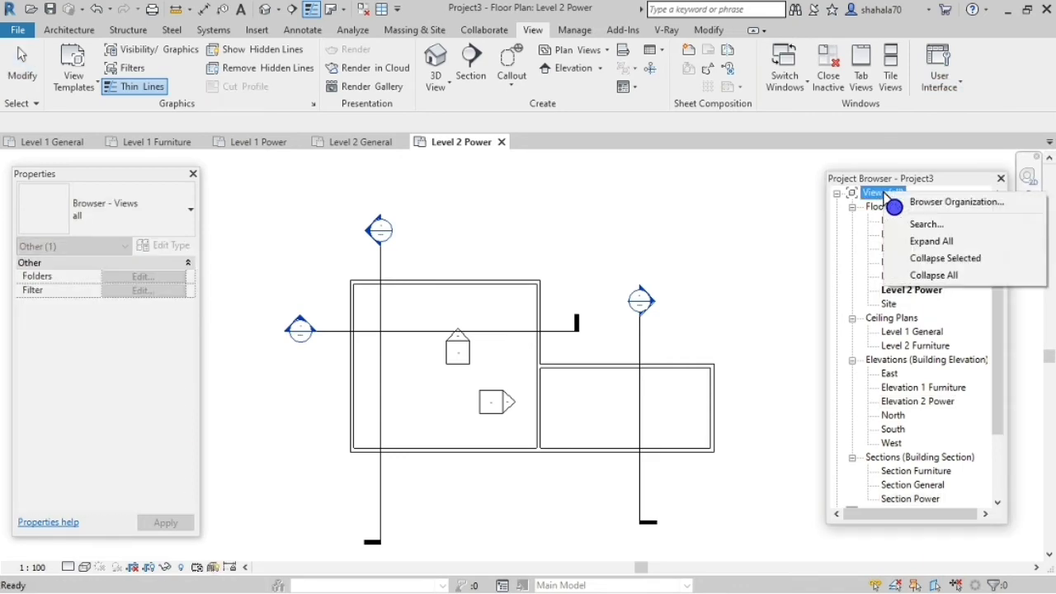
{"action": "left_click", "coordinate": [930, 205]}
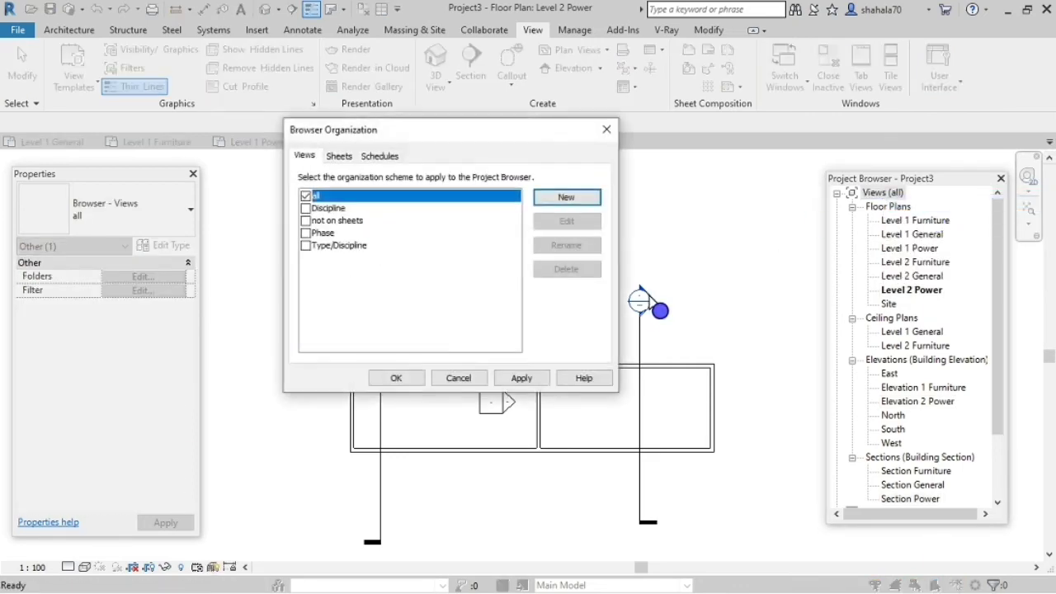
{"action": "left_click", "coordinate": [416, 221]}
{"action": "left_click", "coordinate": [306, 195]}
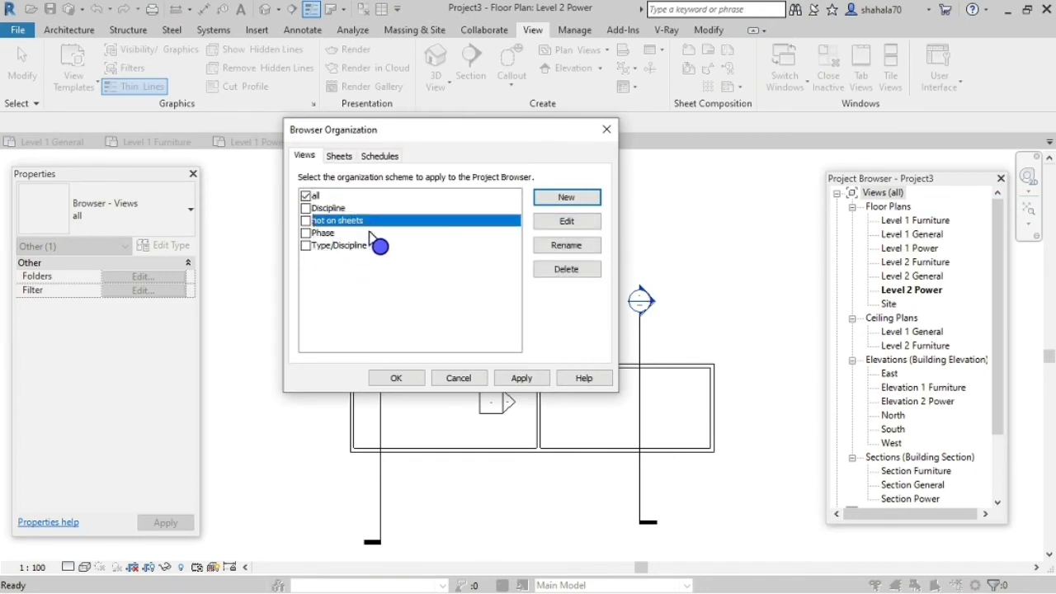
{"action": "left_click", "coordinate": [565, 200]}
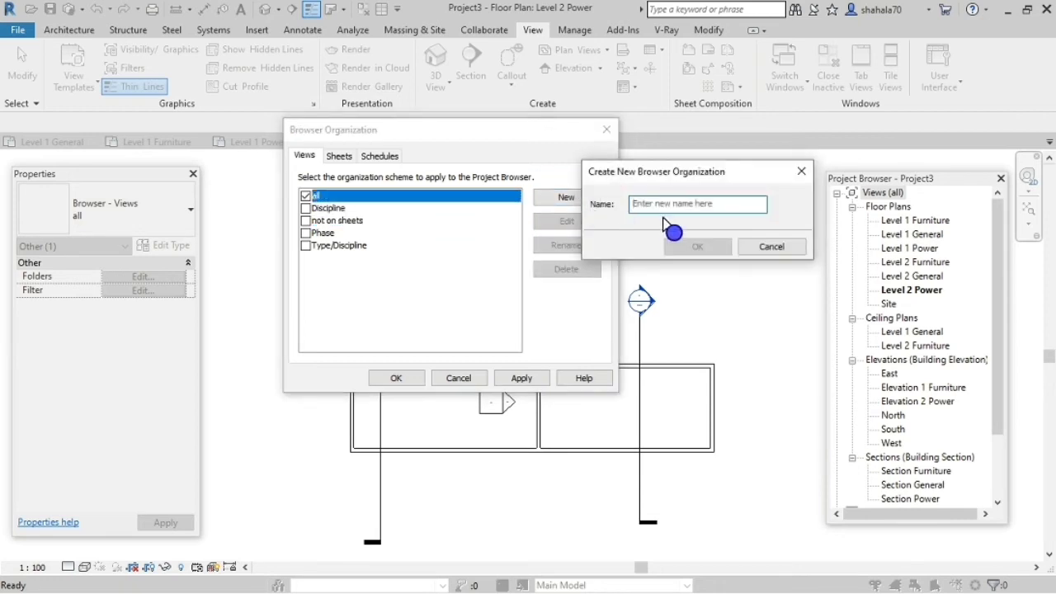
{"action": "type", "text": "View Type"}
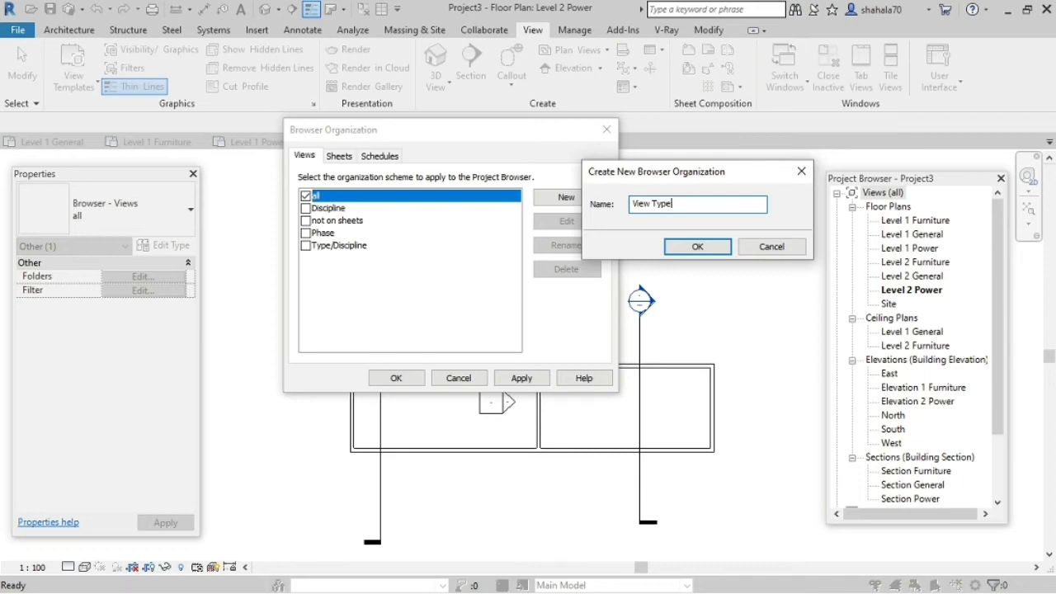
{"action": "left_click", "coordinate": [675, 250]}
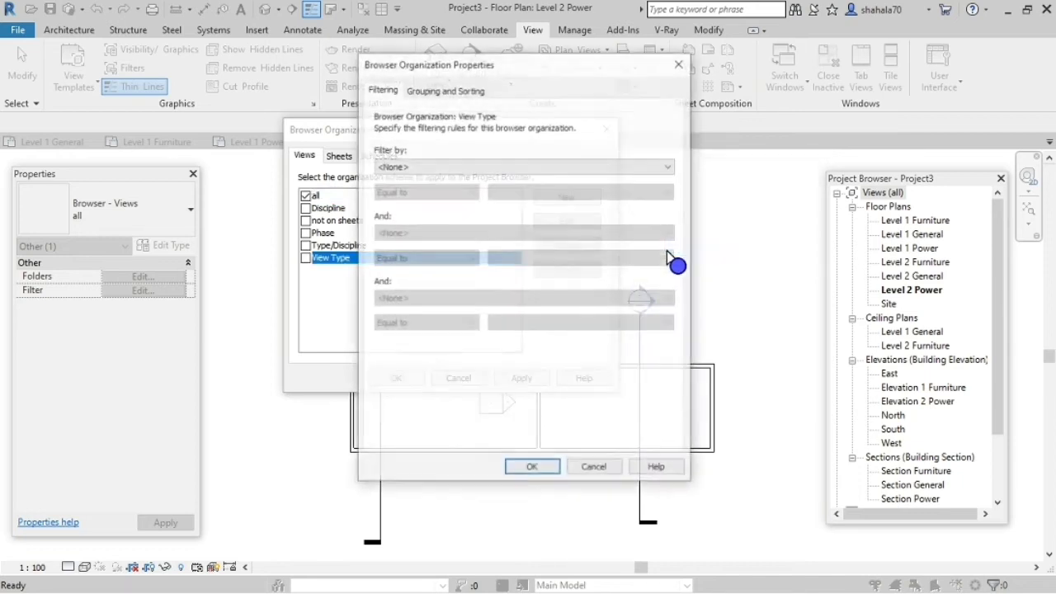
Group the View Type browser scheme by View Type and then by Family and Type, keeping View Name sorting ascending.
{"action": "left_click_drag", "start_coordinate": [548, 68], "coordinate": [557, 67]}
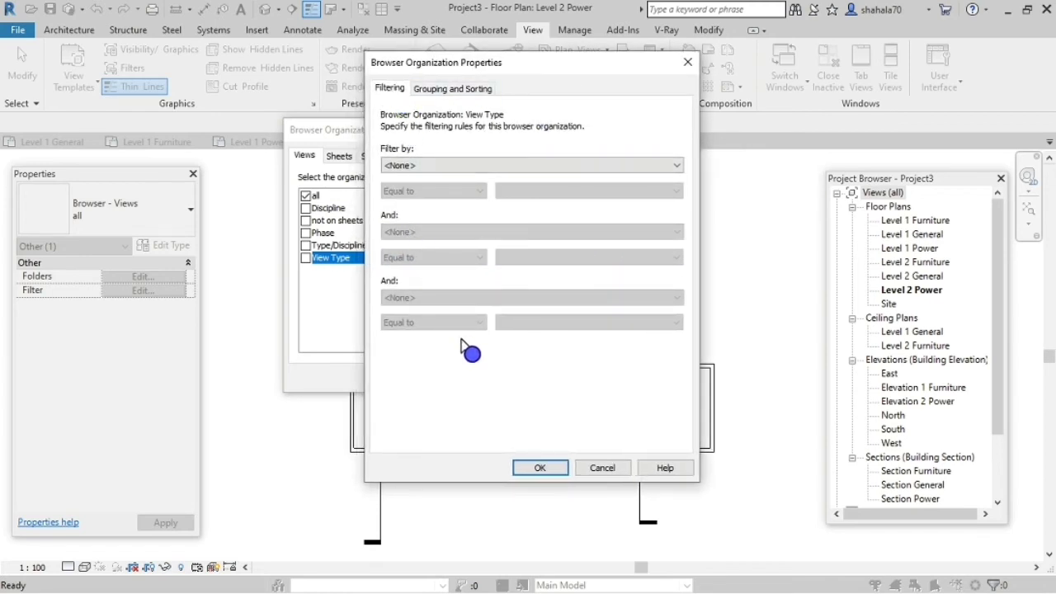
{"action": "left_click", "coordinate": [451, 89]}
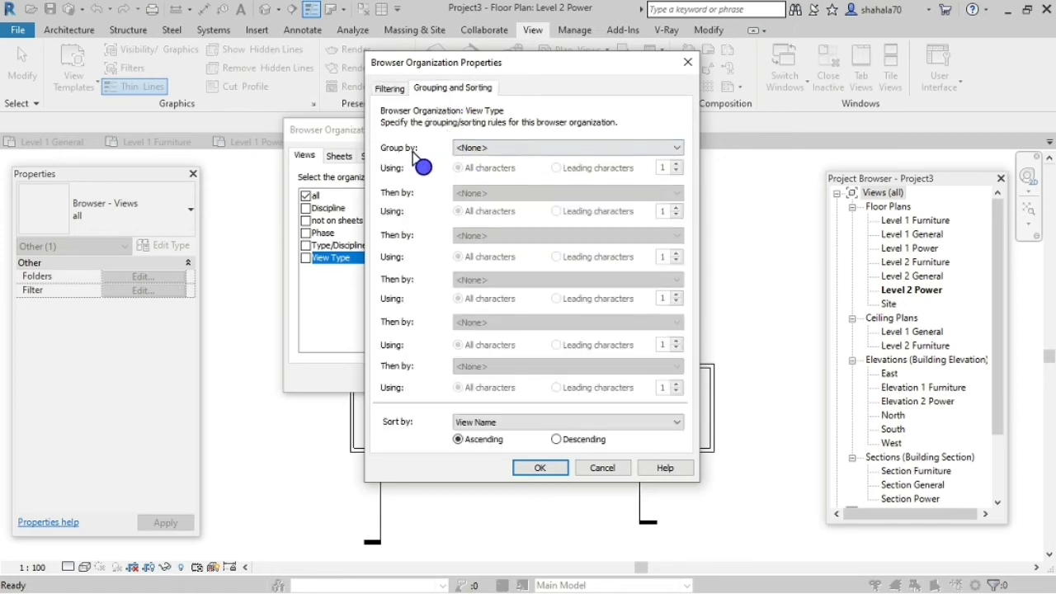
{"action": "left_click", "coordinate": [481, 148]}
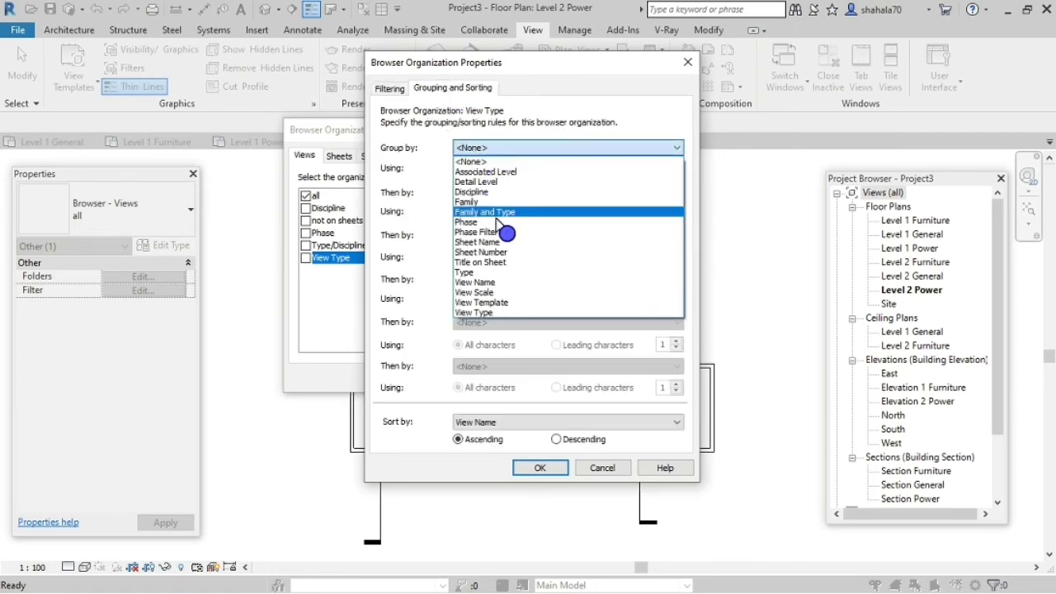
{"action": "left_click", "coordinate": [498, 314]}
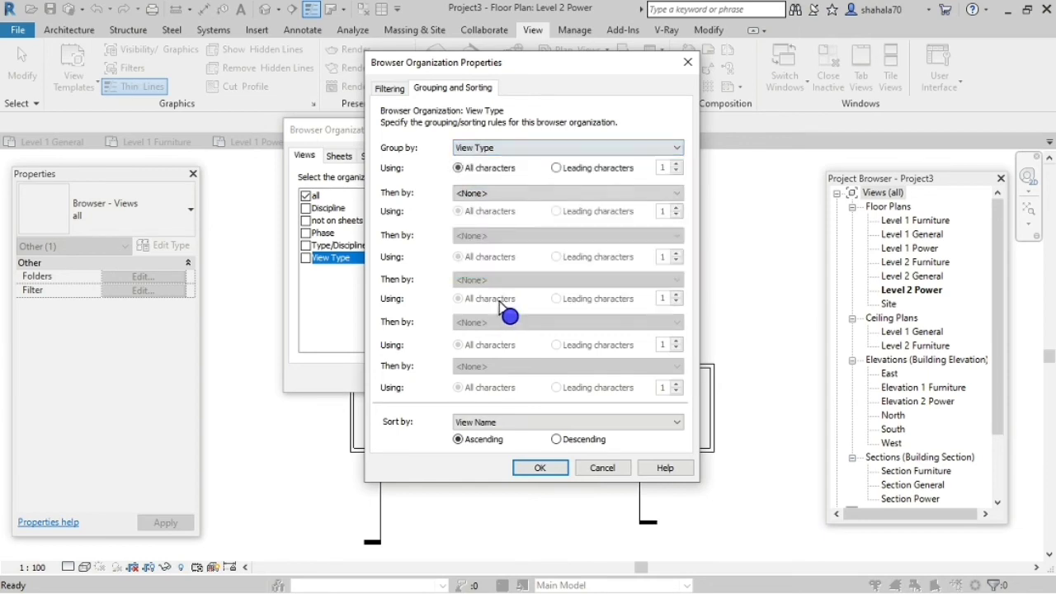
{"action": "left_click", "coordinate": [489, 195]}
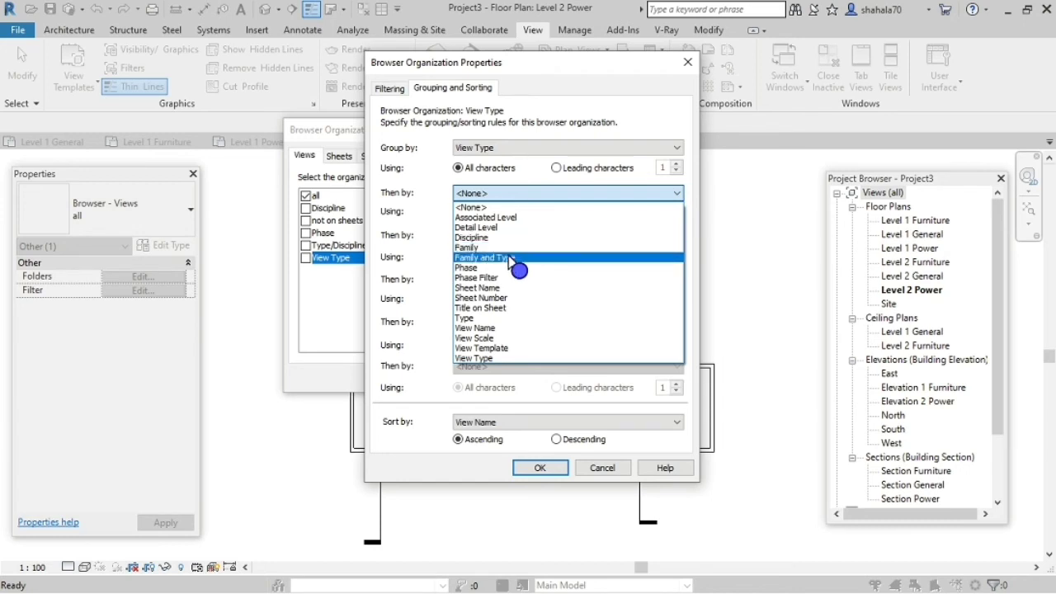
{"action": "left_click", "coordinate": [407, 254]}
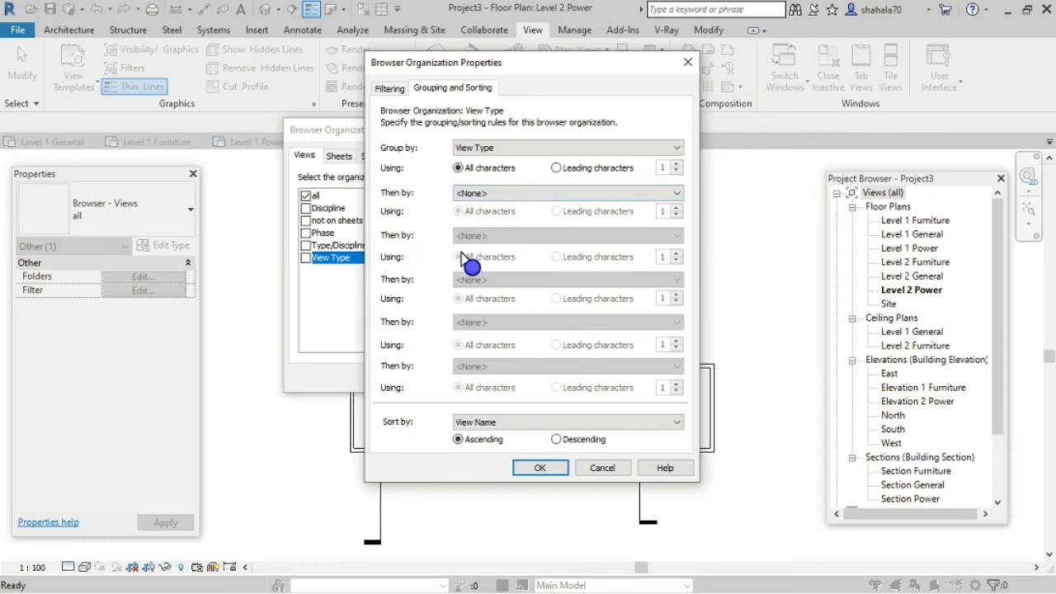
{"action": "left_click", "coordinate": [493, 193]}
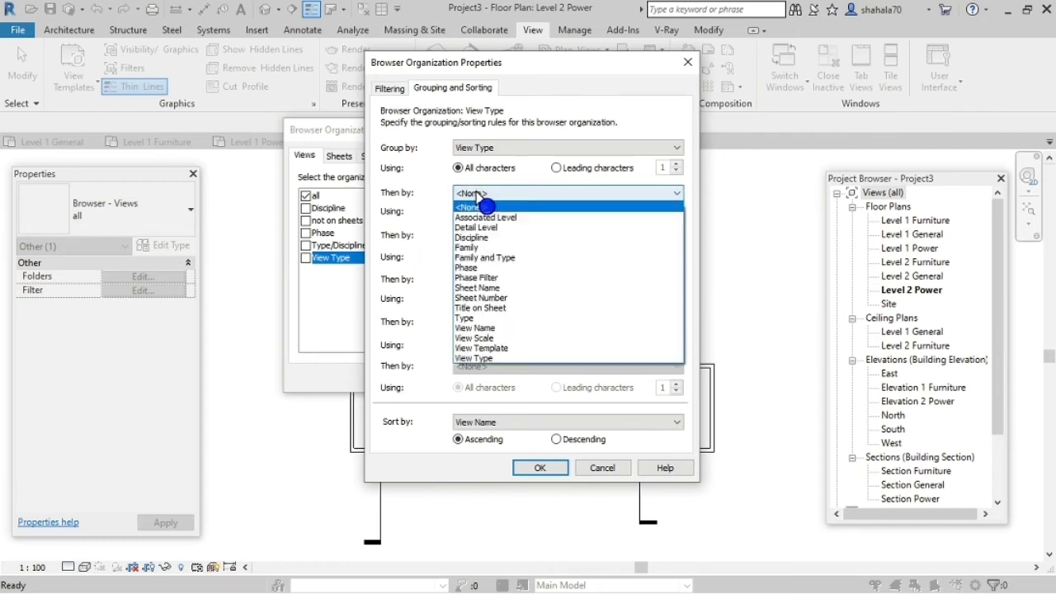
{"action": "left_click", "coordinate": [487, 257]}
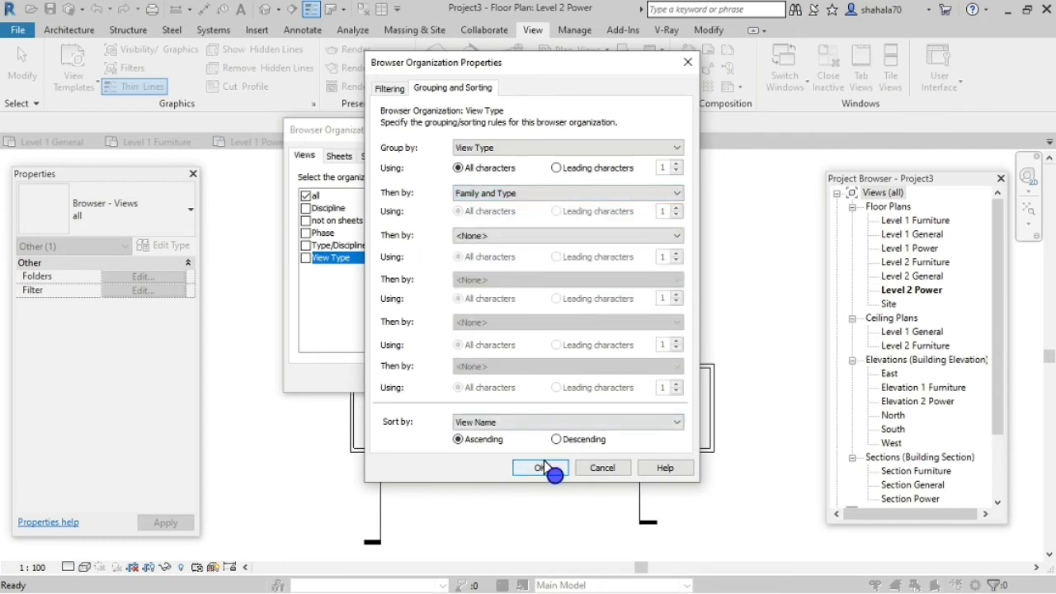
{"action": "left_click", "coordinate": [541, 468]}
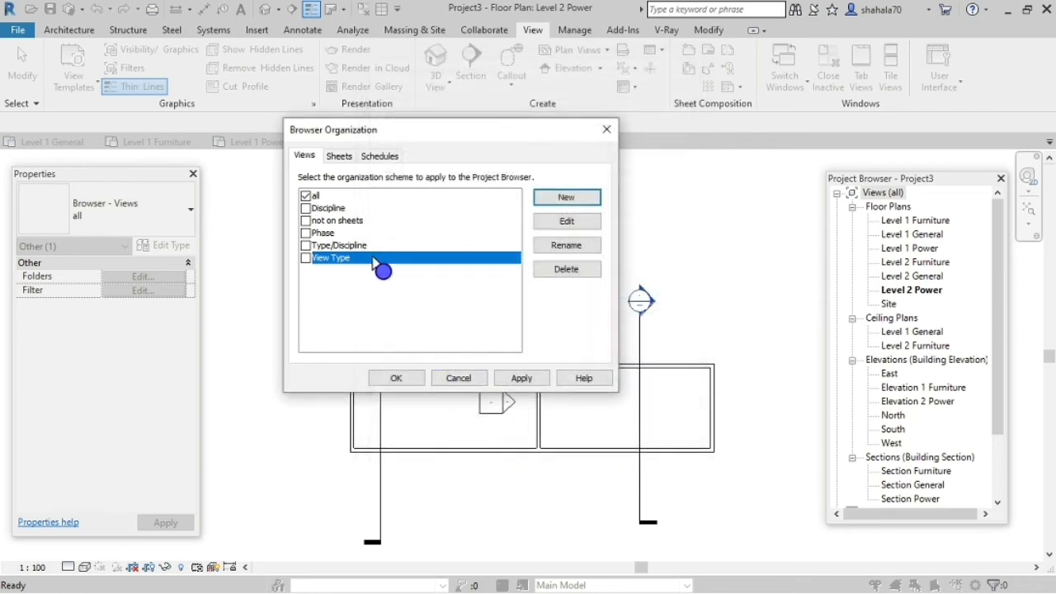
Apply the View Type organization scheme to the project's views in the Project Browser.
{"action": "left_click_drag", "start_coordinate": [455, 132], "coordinate": [492, 147]}
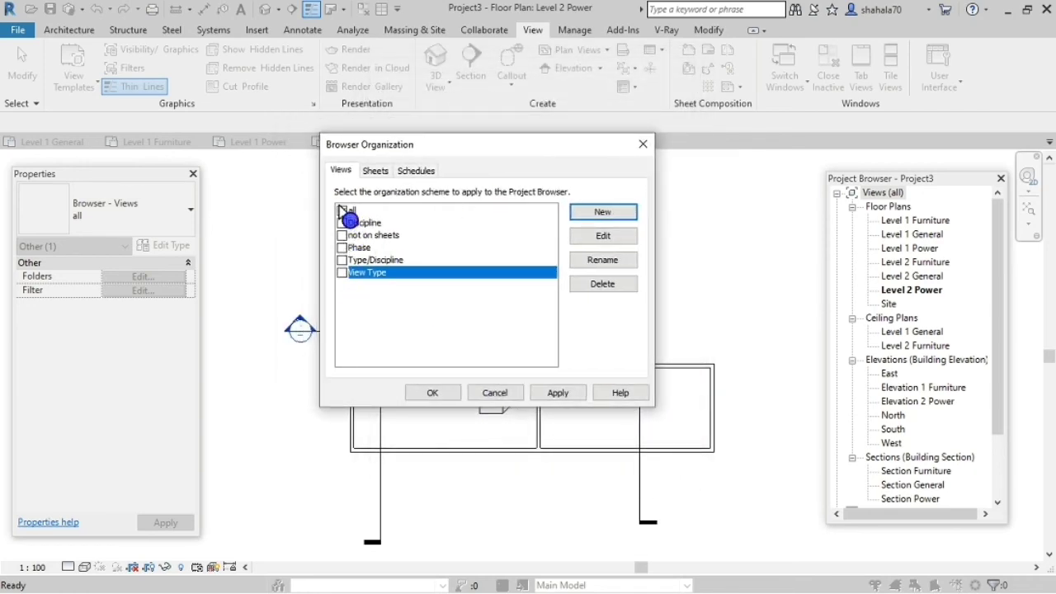
{"action": "left_click", "coordinate": [342, 273]}
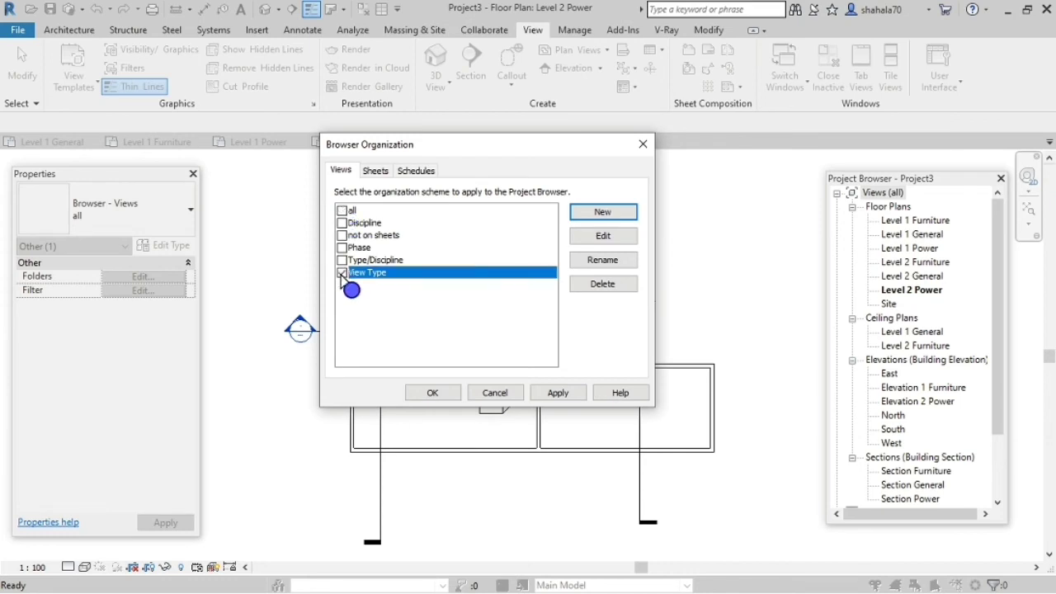
{"action": "left_click", "coordinate": [555, 394]}
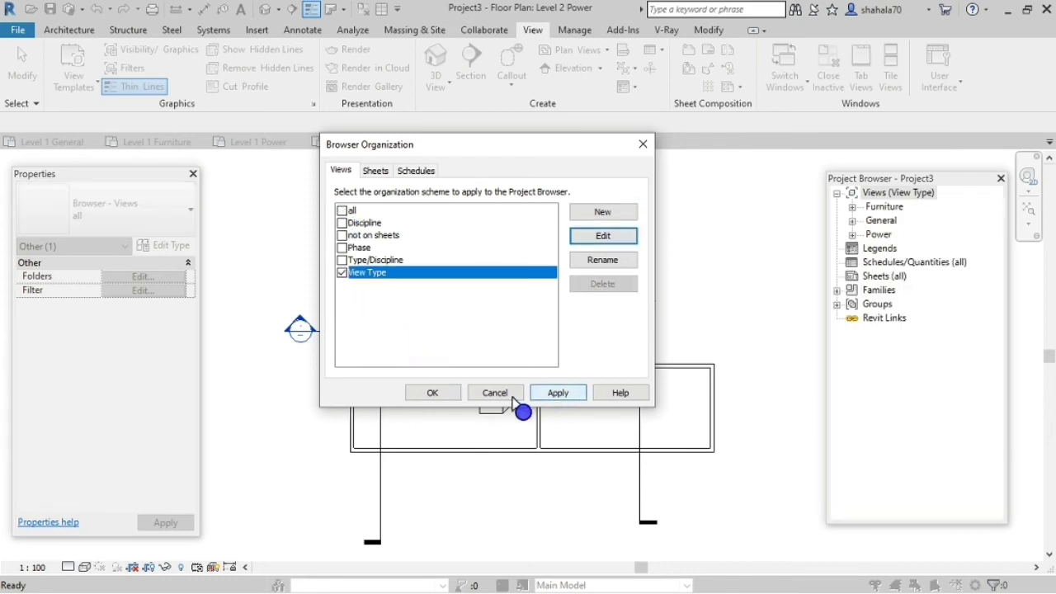
{"action": "left_click", "coordinate": [432, 393]}
Examine the Furniture group in the Project Browser, checking its floor plans, ceiling plans, elevations and sections.
{"action": "left_click_drag", "start_coordinate": [923, 178], "coordinate": [746, 173]}
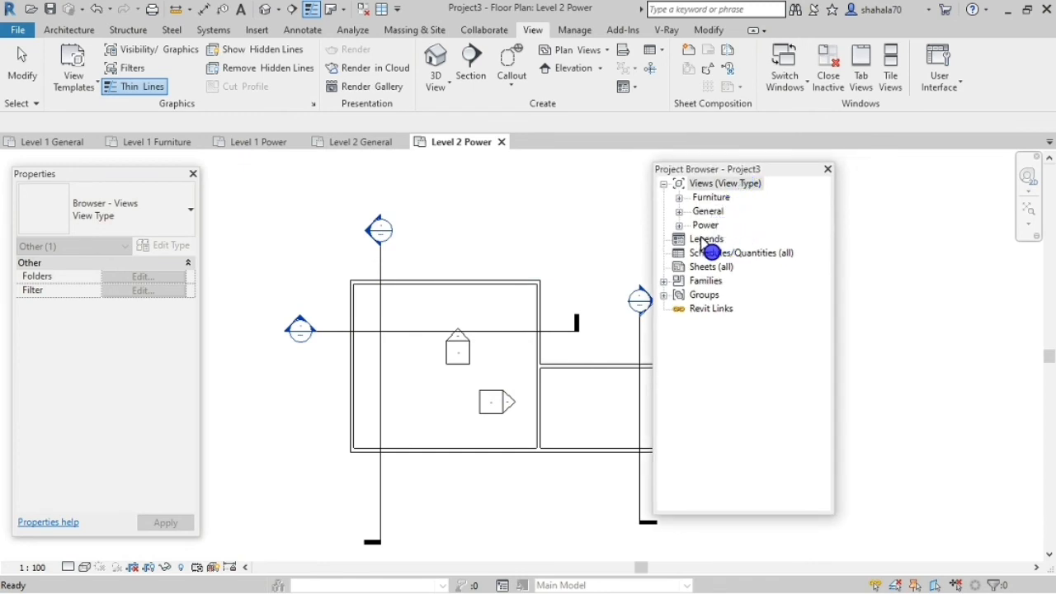
{"action": "left_click", "coordinate": [680, 199]}
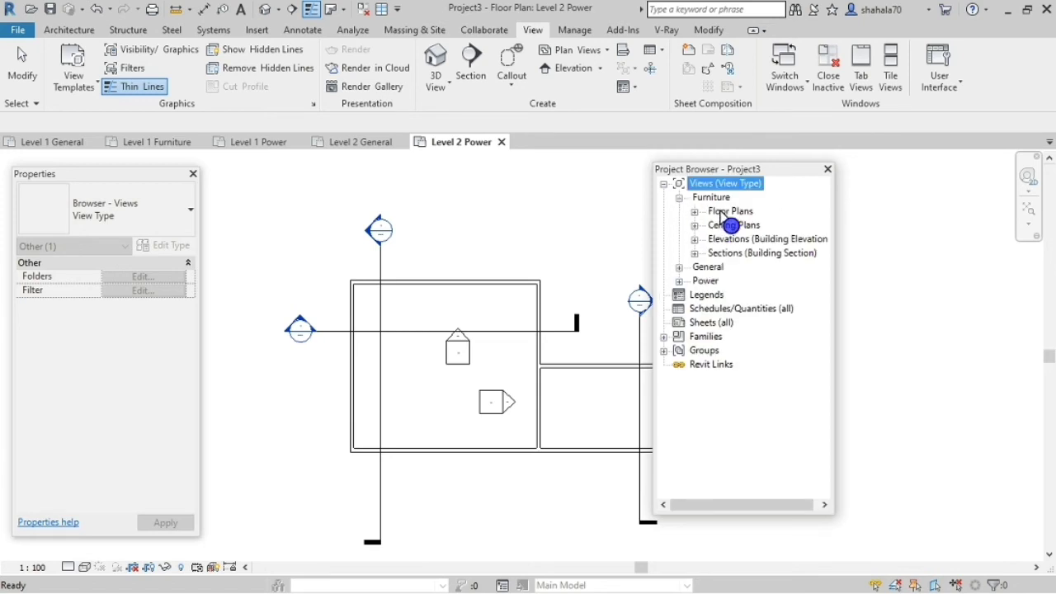
{"action": "left_click", "coordinate": [695, 212]}
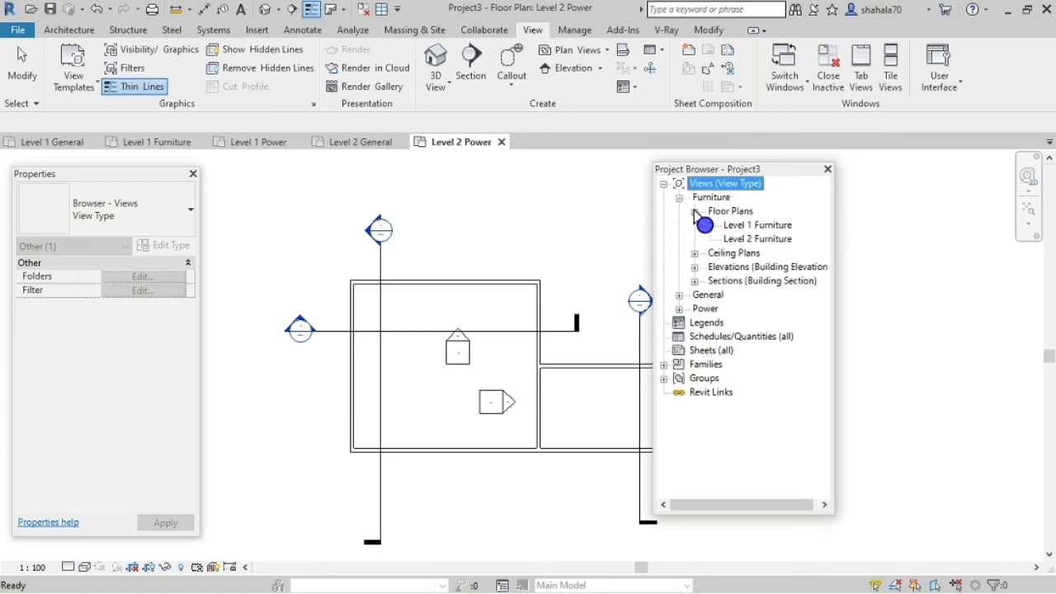
{"action": "left_click", "coordinate": [695, 211]}
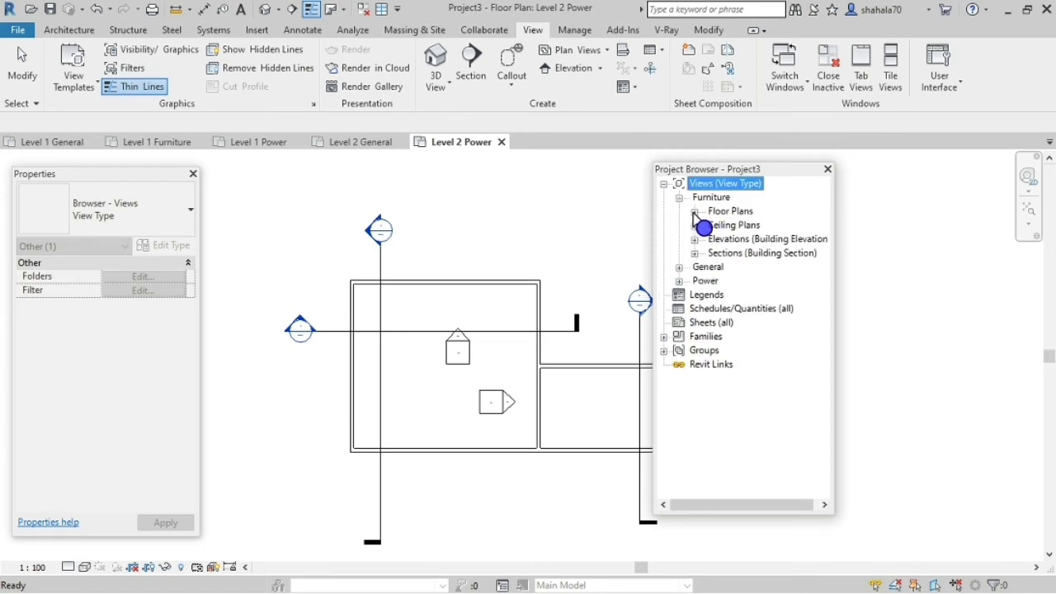
{"action": "left_click", "coordinate": [695, 226]}
{"action": "left_click", "coordinate": [695, 225]}
{"action": "left_click", "coordinate": [695, 239]}
{"action": "left_click", "coordinate": [695, 239]}
{"action": "left_click", "coordinate": [695, 253]}
{"action": "left_click", "coordinate": [695, 253]}
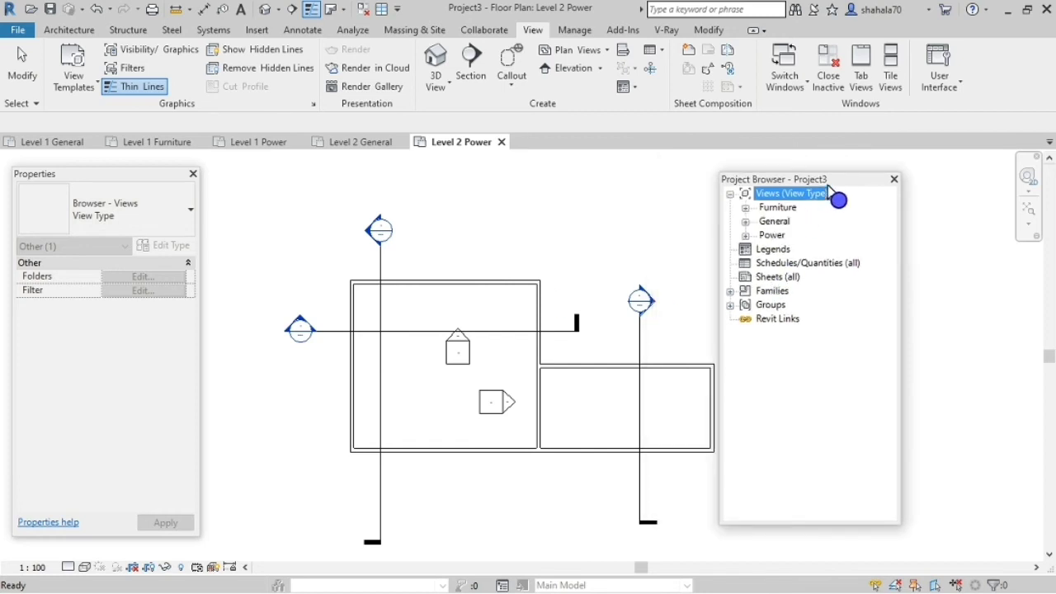
{"action": "left_click_drag", "start_coordinate": [829, 190], "coordinate": [848, 190]}
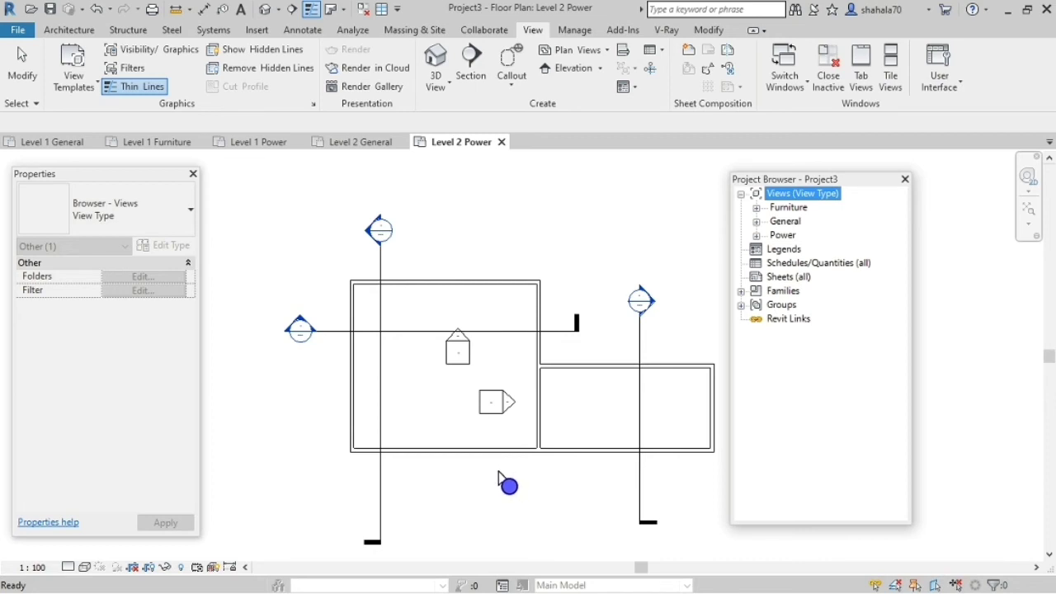
Draw a vertical building section through the right-hand room beside the shared wall, facing left, with a far clip offset of about 2203.
{"action": "left_click", "coordinate": [511, 216]}
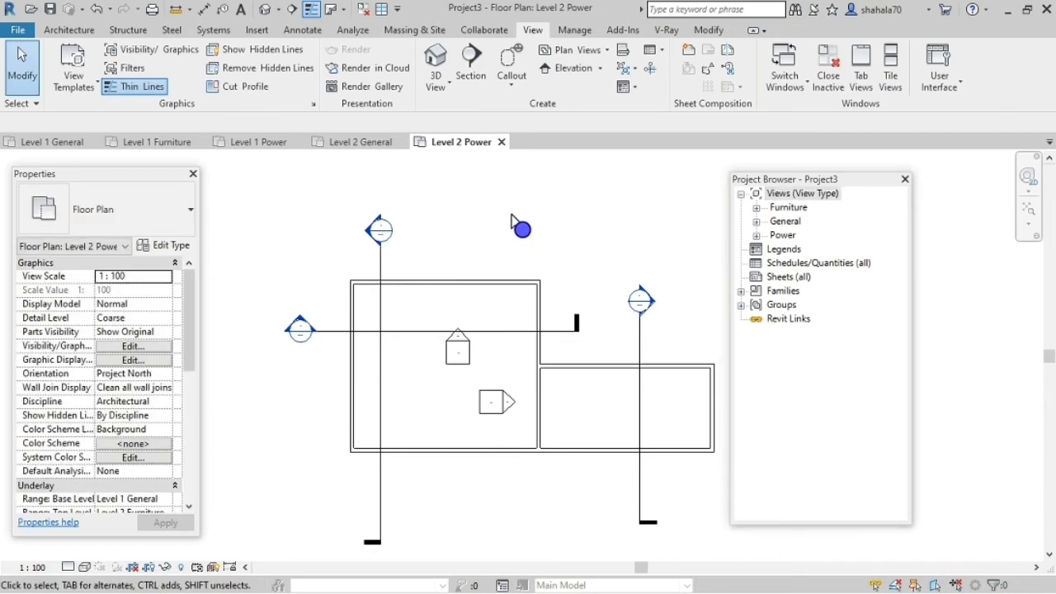
{"action": "left_click", "coordinate": [485, 75]}
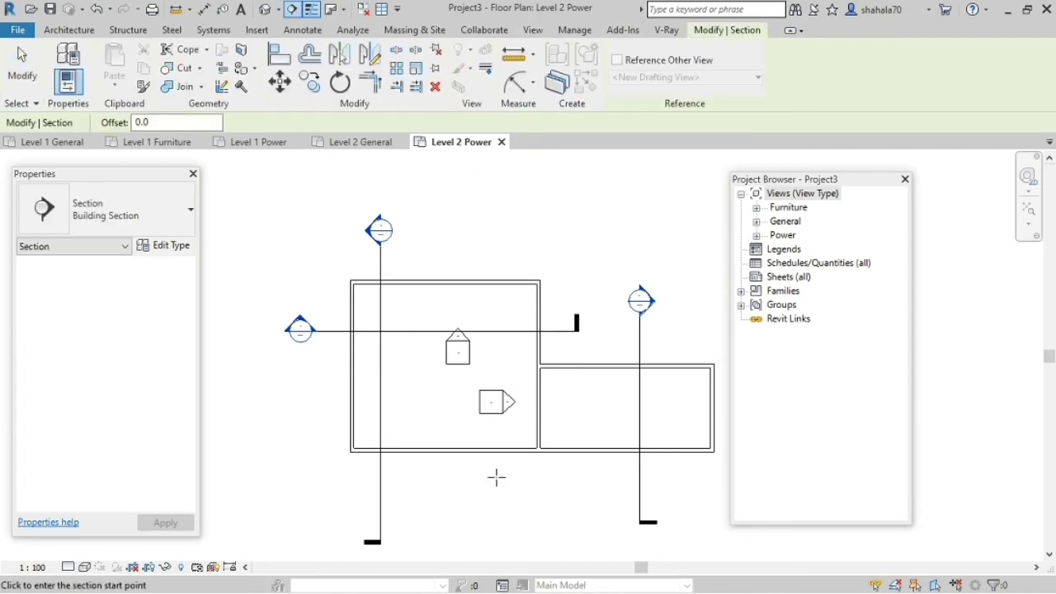
{"action": "scroll", "coordinate": [507, 472], "scroll_direction": "up", "scroll_amount": 3}
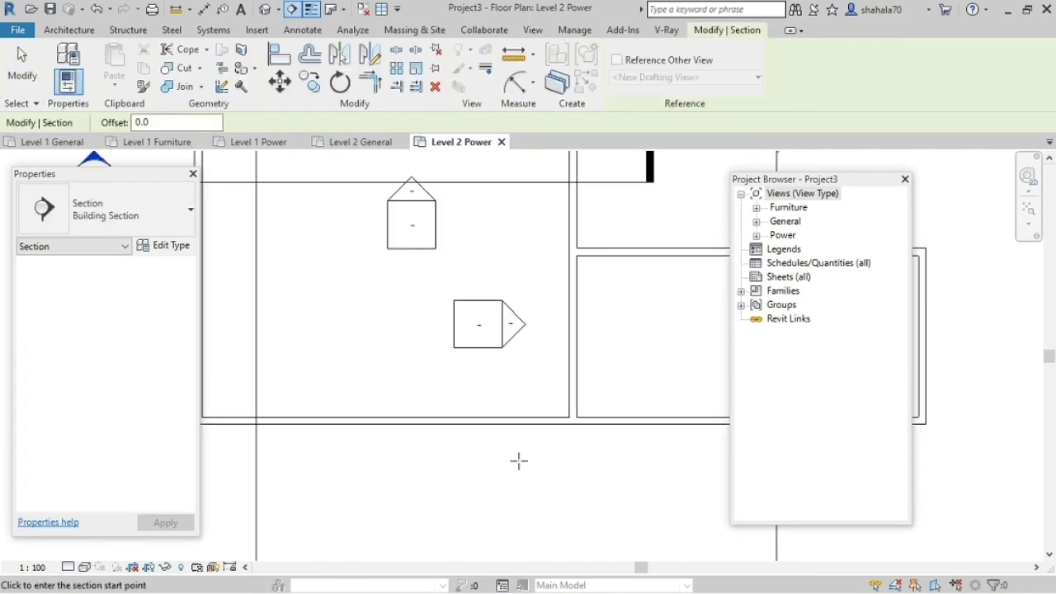
{"action": "left_click", "coordinate": [603, 237]}
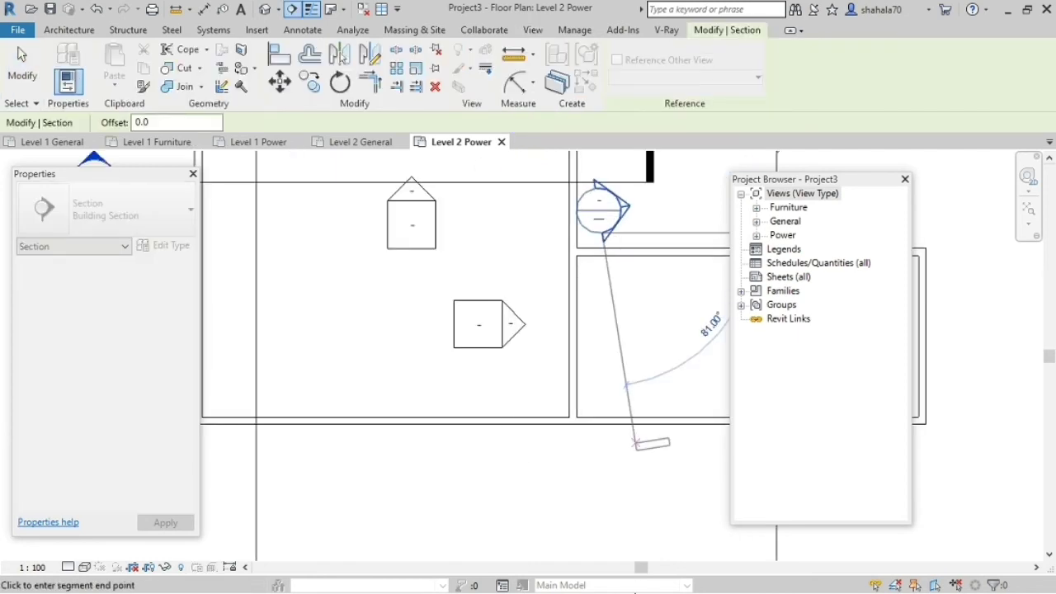
{"action": "left_click", "coordinate": [603, 493]}
{"action": "scroll", "coordinate": [603, 494], "scroll_direction": "down", "scroll_amount": 4}
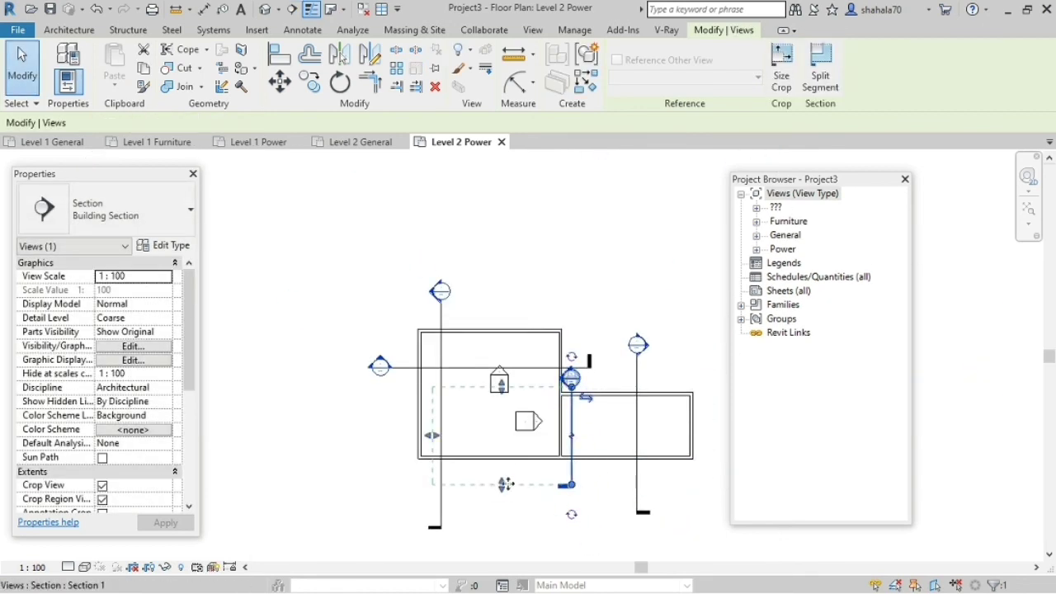
{"action": "scroll", "coordinate": [505, 484], "scroll_direction": "up", "scroll_amount": 3}
{"action": "left_click", "coordinate": [671, 392]}
{"action": "left_click", "coordinate": [632, 368]}
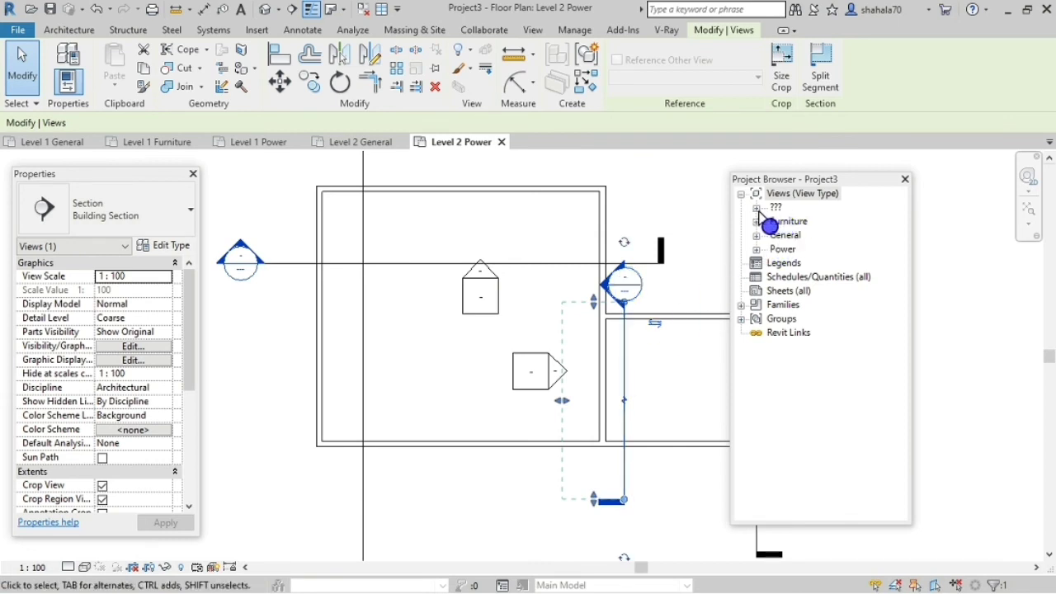
Locate Section 1 in the ungrouped ??? category and set its View Type to General.
{"action": "left_click", "coordinate": [757, 208]}
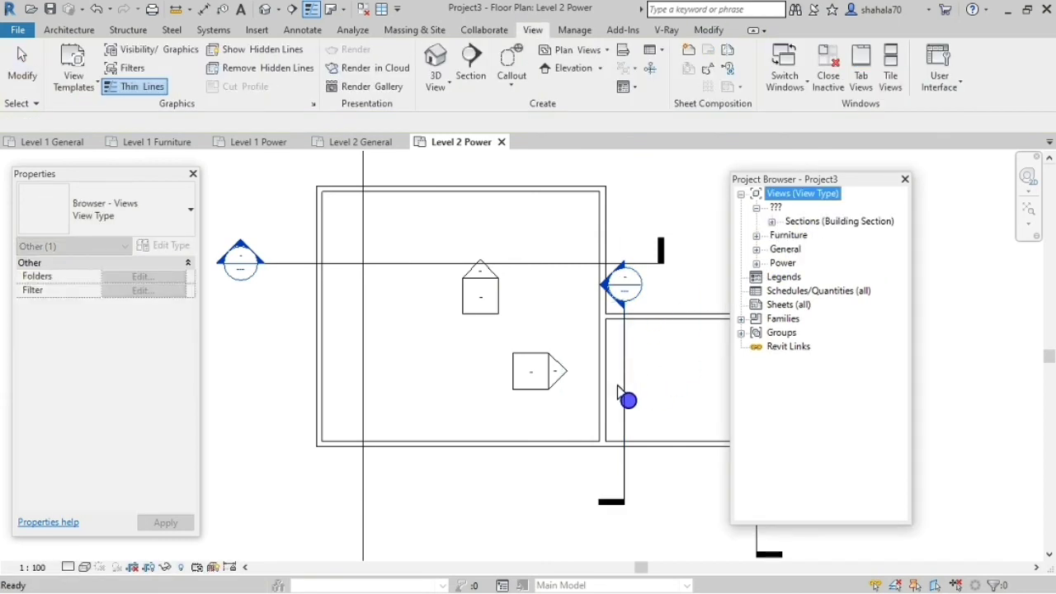
{"action": "left_click", "coordinate": [773, 221]}
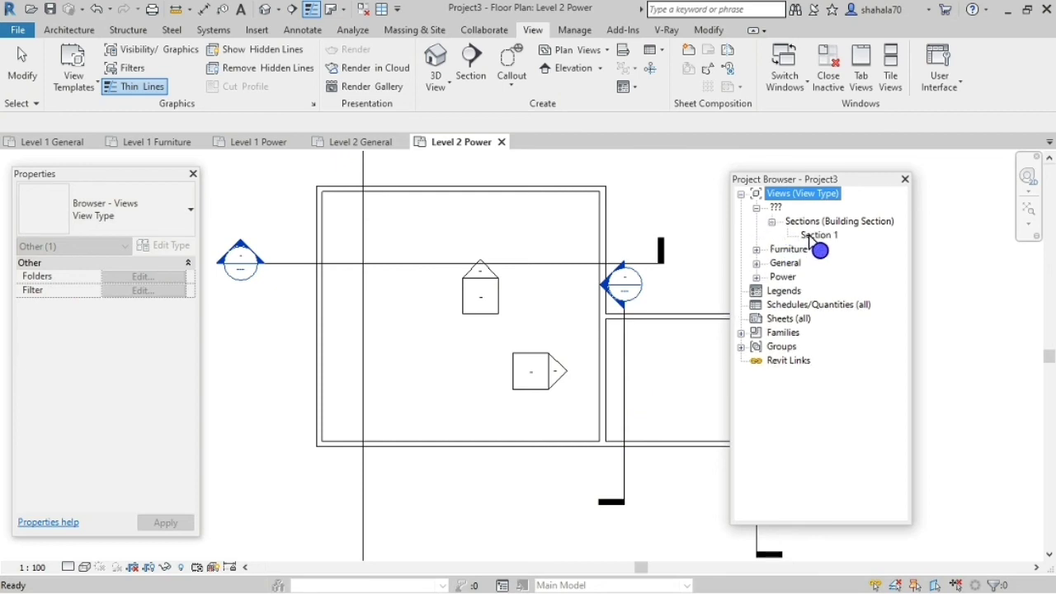
{"action": "left_click", "coordinate": [776, 208]}
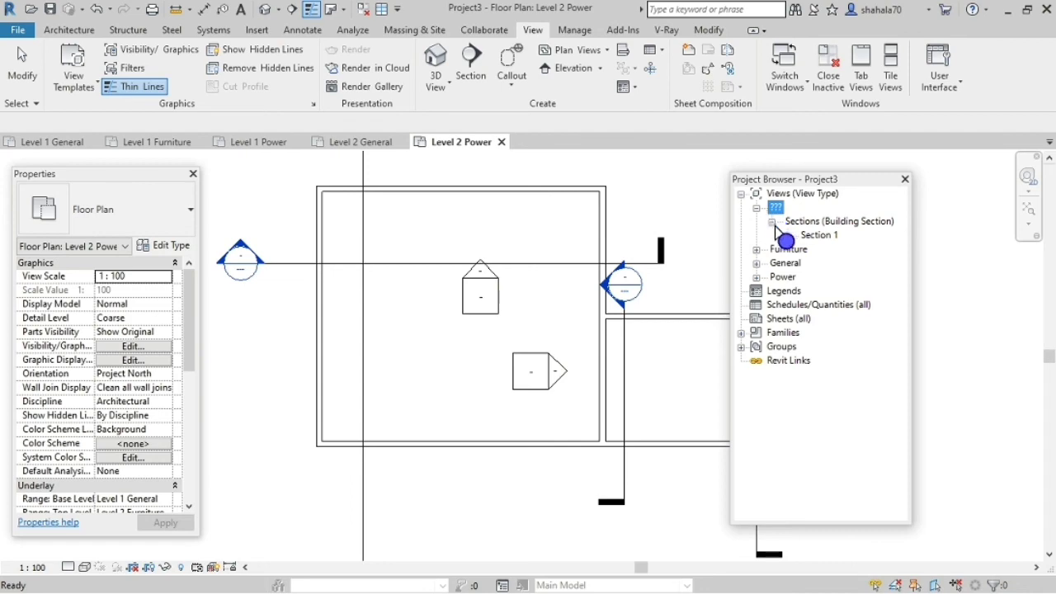
{"action": "left_click", "coordinate": [797, 221]}
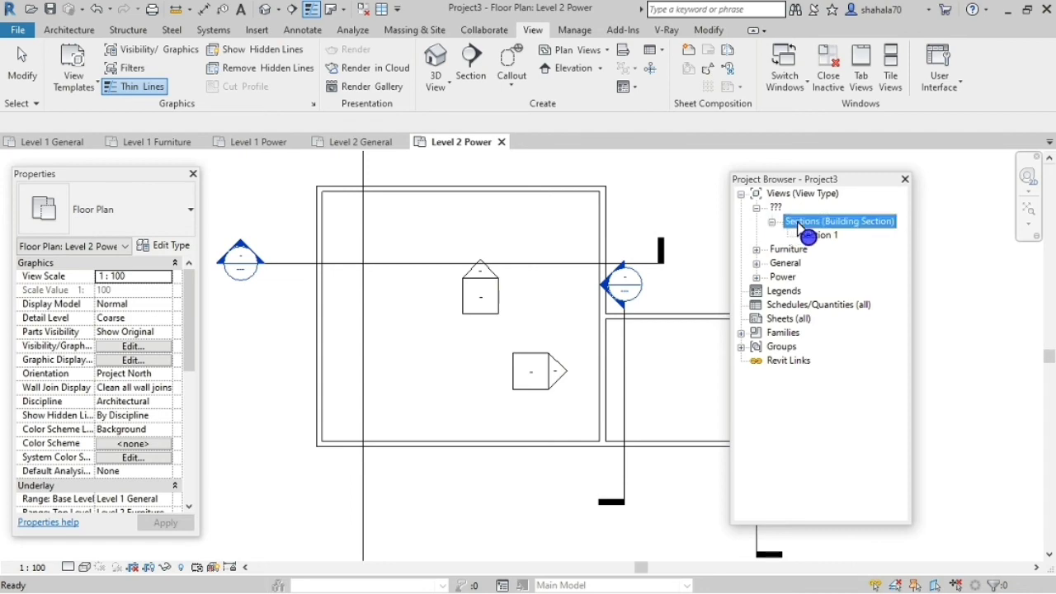
{"action": "left_click", "coordinate": [624, 353]}
{"action": "scroll", "coordinate": [163, 334], "scroll_direction": "down", "scroll_amount": 5}
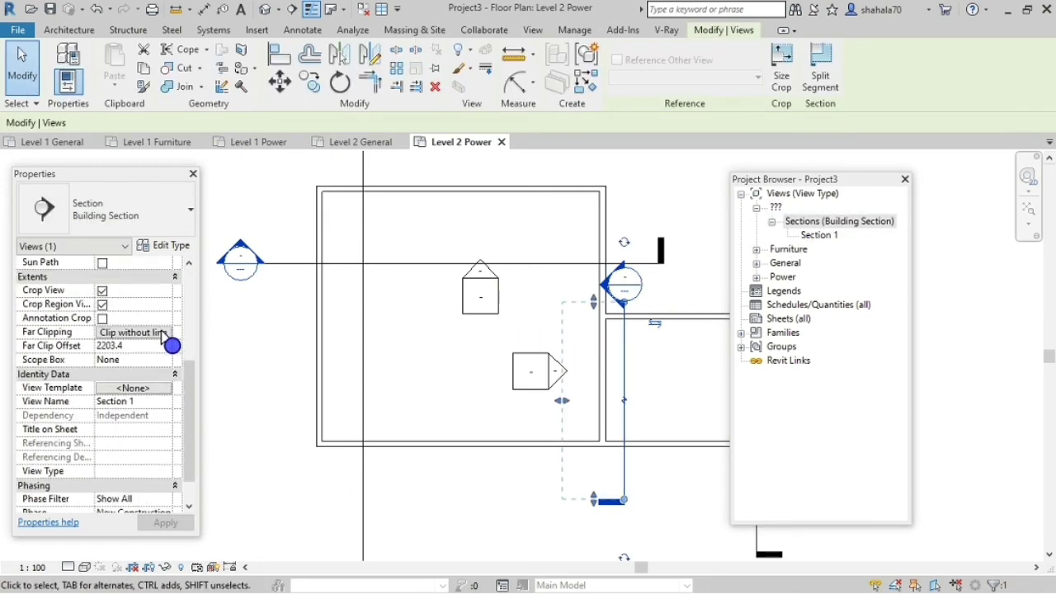
{"action": "scroll", "coordinate": [163, 334], "scroll_direction": "down", "scroll_amount": 2}
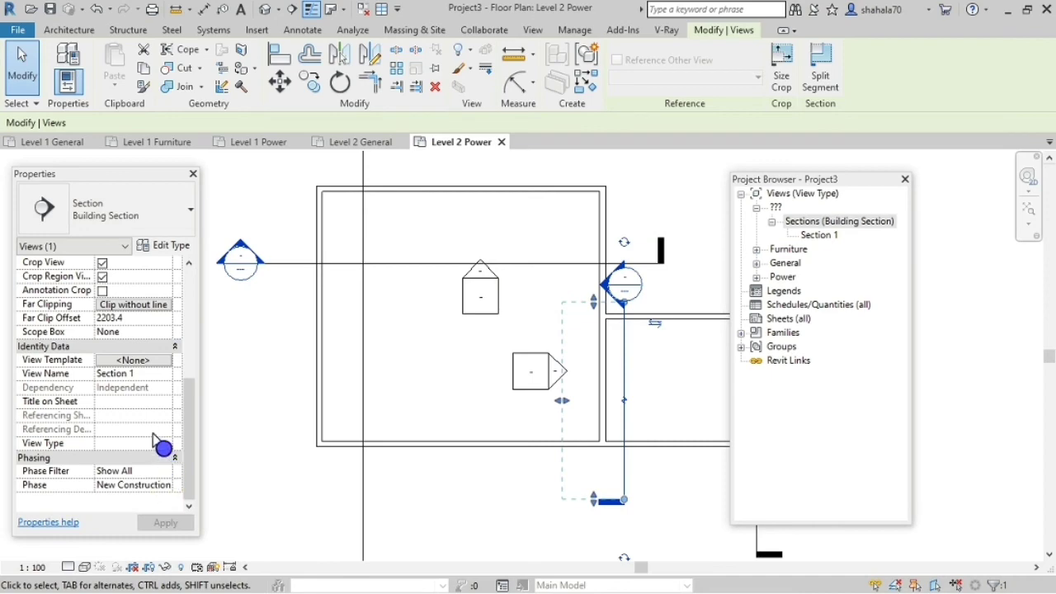
{"action": "scroll", "coordinate": [172, 377], "scroll_direction": "up", "scroll_amount": 5}
{"action": "scroll", "coordinate": [29, 378], "scroll_direction": "up", "scroll_amount": 1}
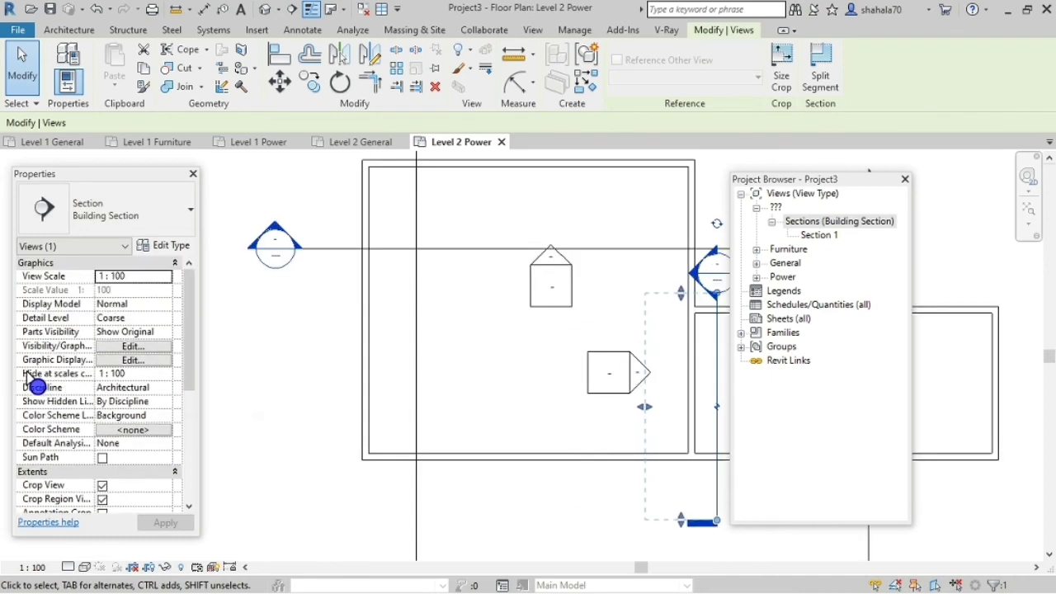
{"action": "scroll", "coordinate": [33, 384], "scroll_direction": "down", "scroll_amount": 5}
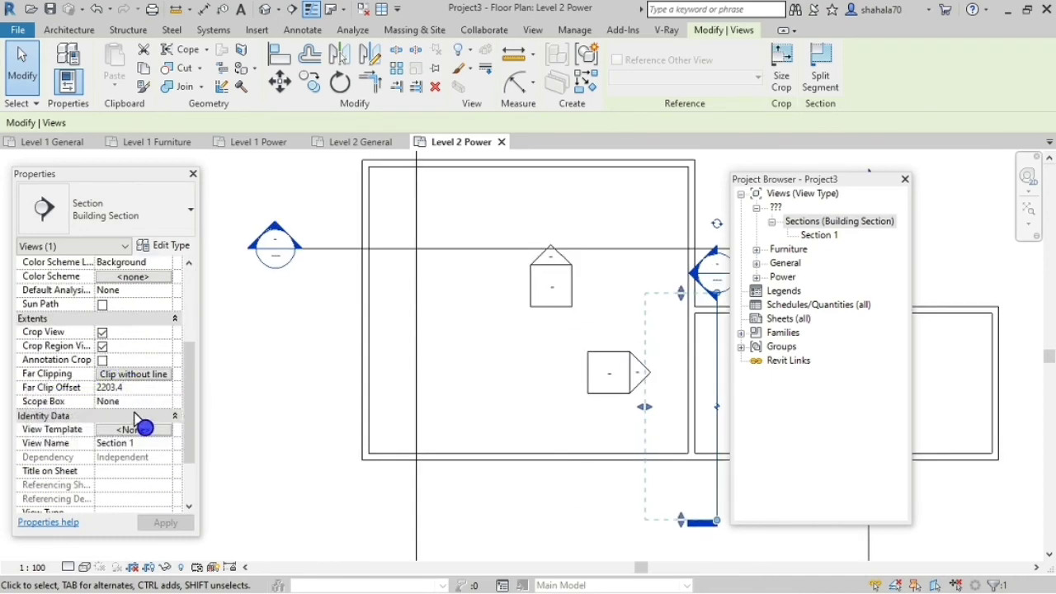
{"action": "scroll", "coordinate": [111, 411], "scroll_direction": "up", "scroll_amount": 5}
{"action": "scroll", "coordinate": [111, 407], "scroll_direction": "down", "scroll_amount": 3}
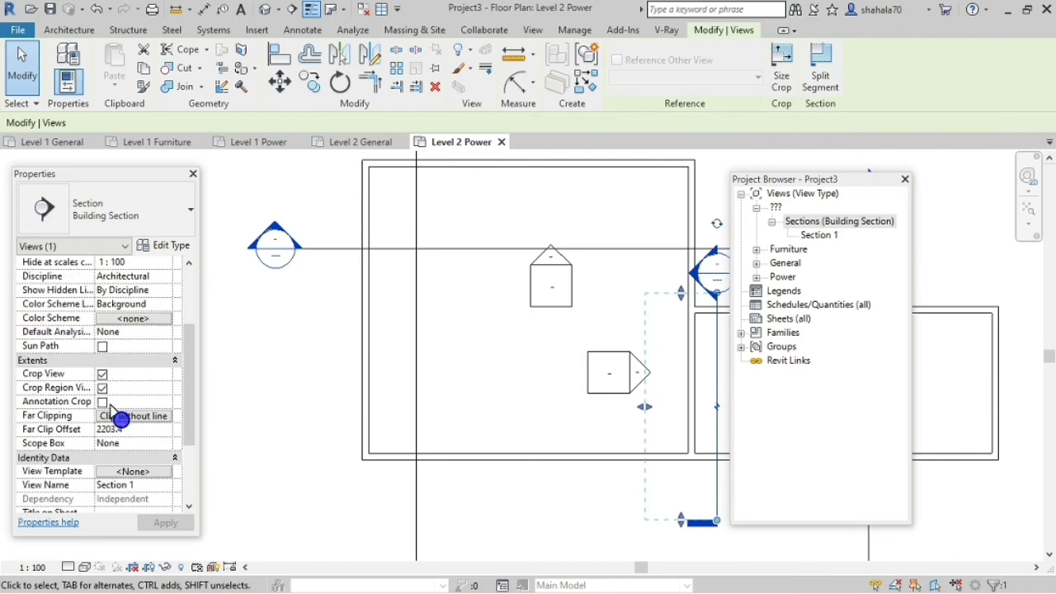
{"action": "scroll", "coordinate": [115, 417], "scroll_direction": "down", "scroll_amount": 5}
{"action": "left_click", "coordinate": [160, 445]}
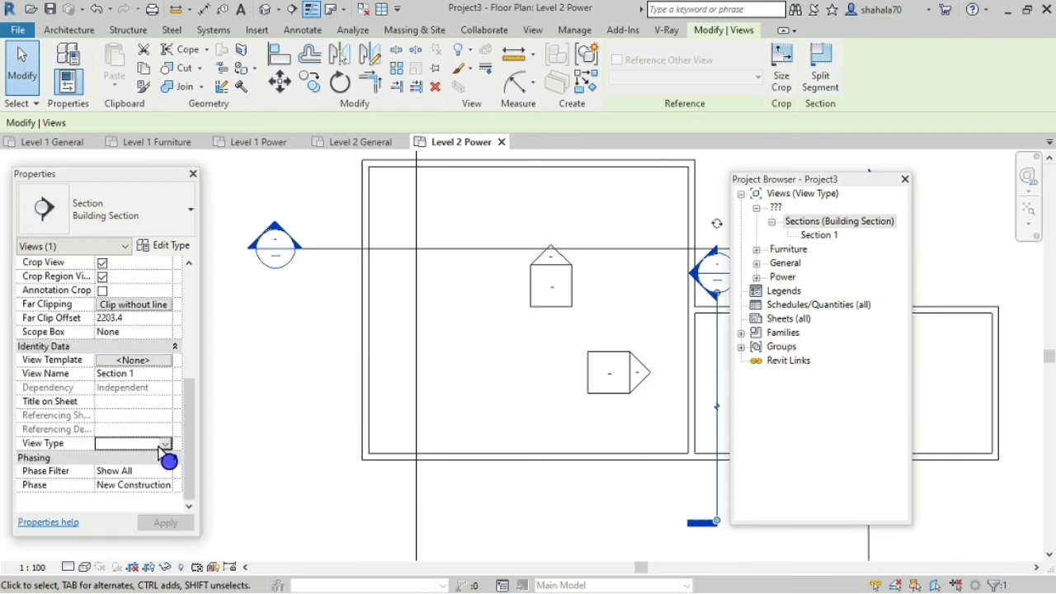
{"action": "left_click", "coordinate": [163, 445]}
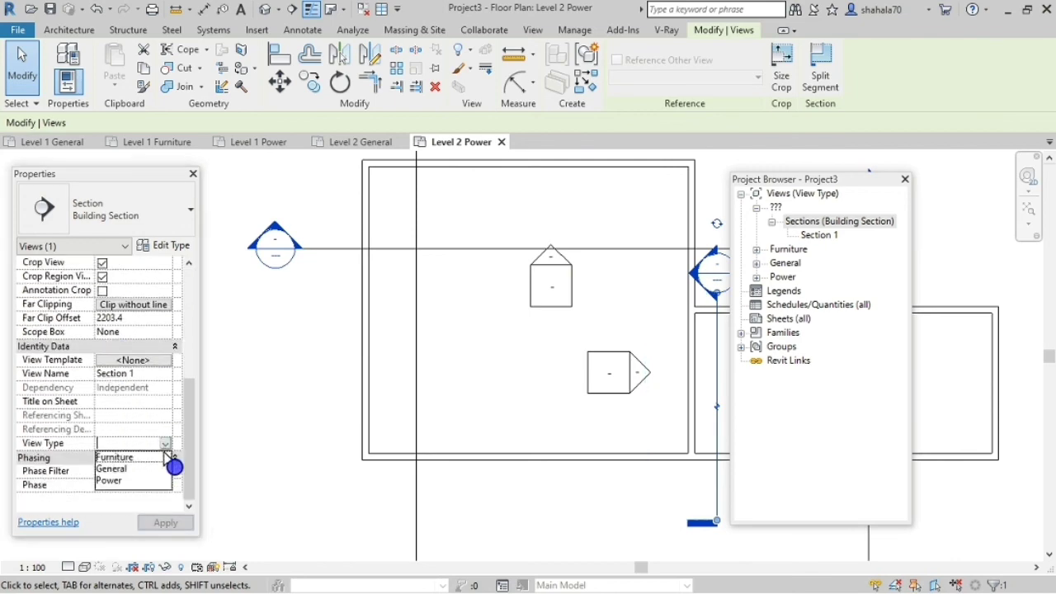
{"action": "left_click", "coordinate": [130, 470]}
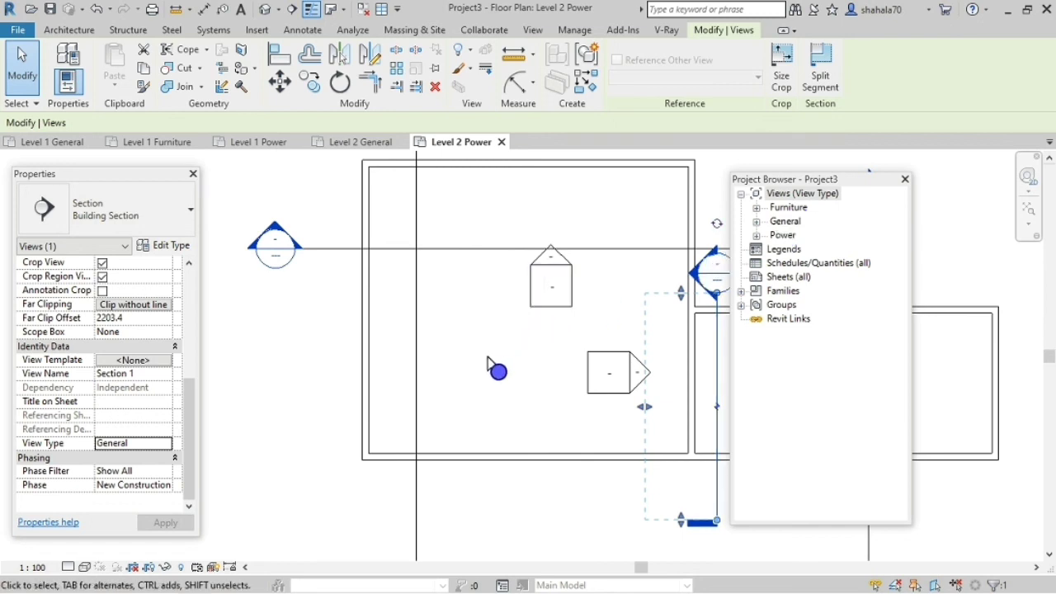
{"action": "scroll", "coordinate": [495, 377], "scroll_direction": "down", "scroll_amount": 1}
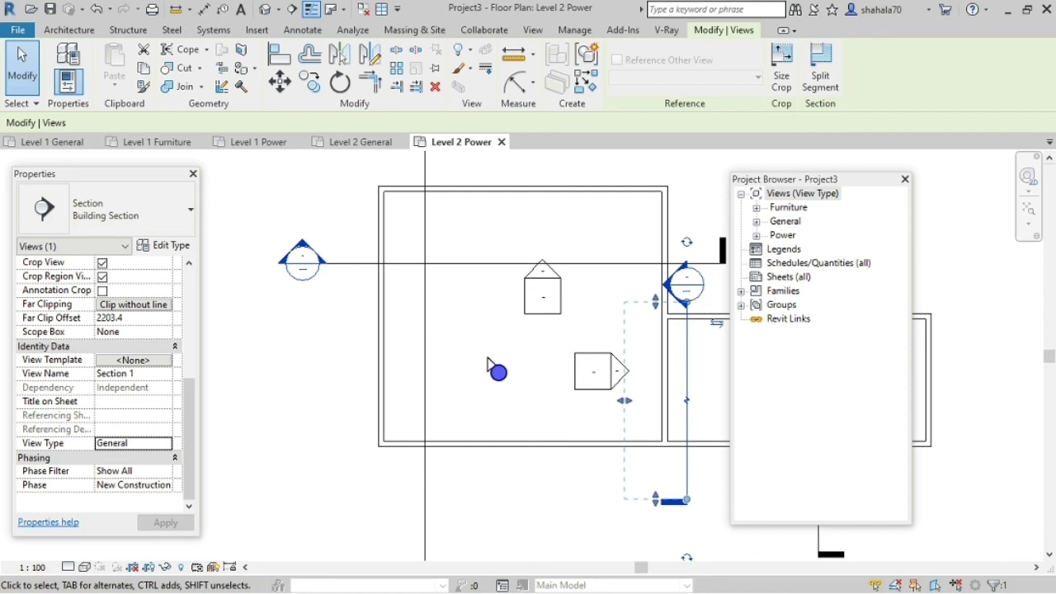
{"action": "left_click", "coordinate": [487, 361]}
{"action": "scroll", "coordinate": [487, 360], "scroll_direction": "down", "scroll_amount": 2}
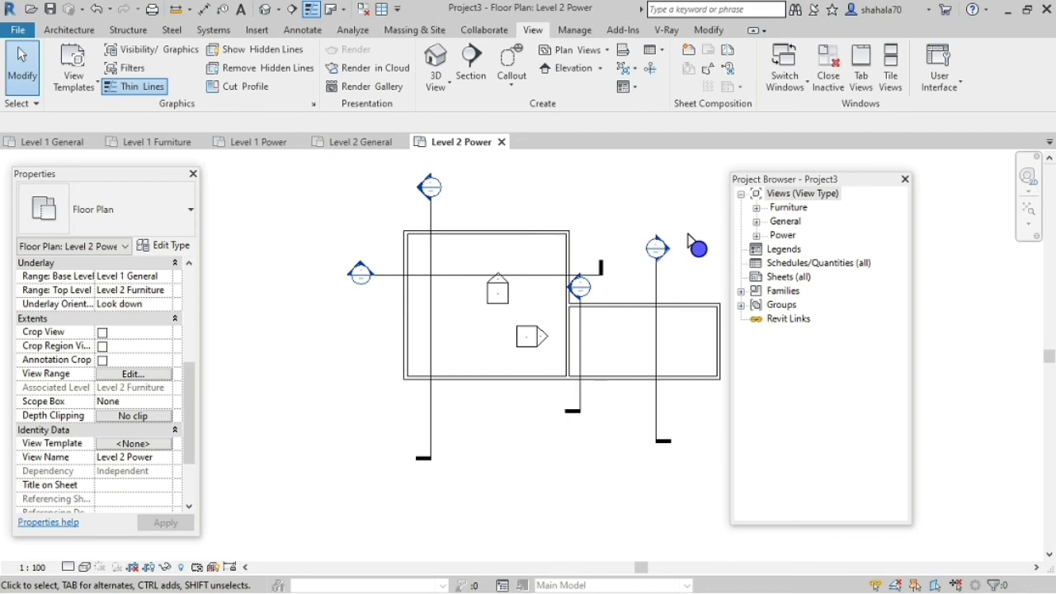